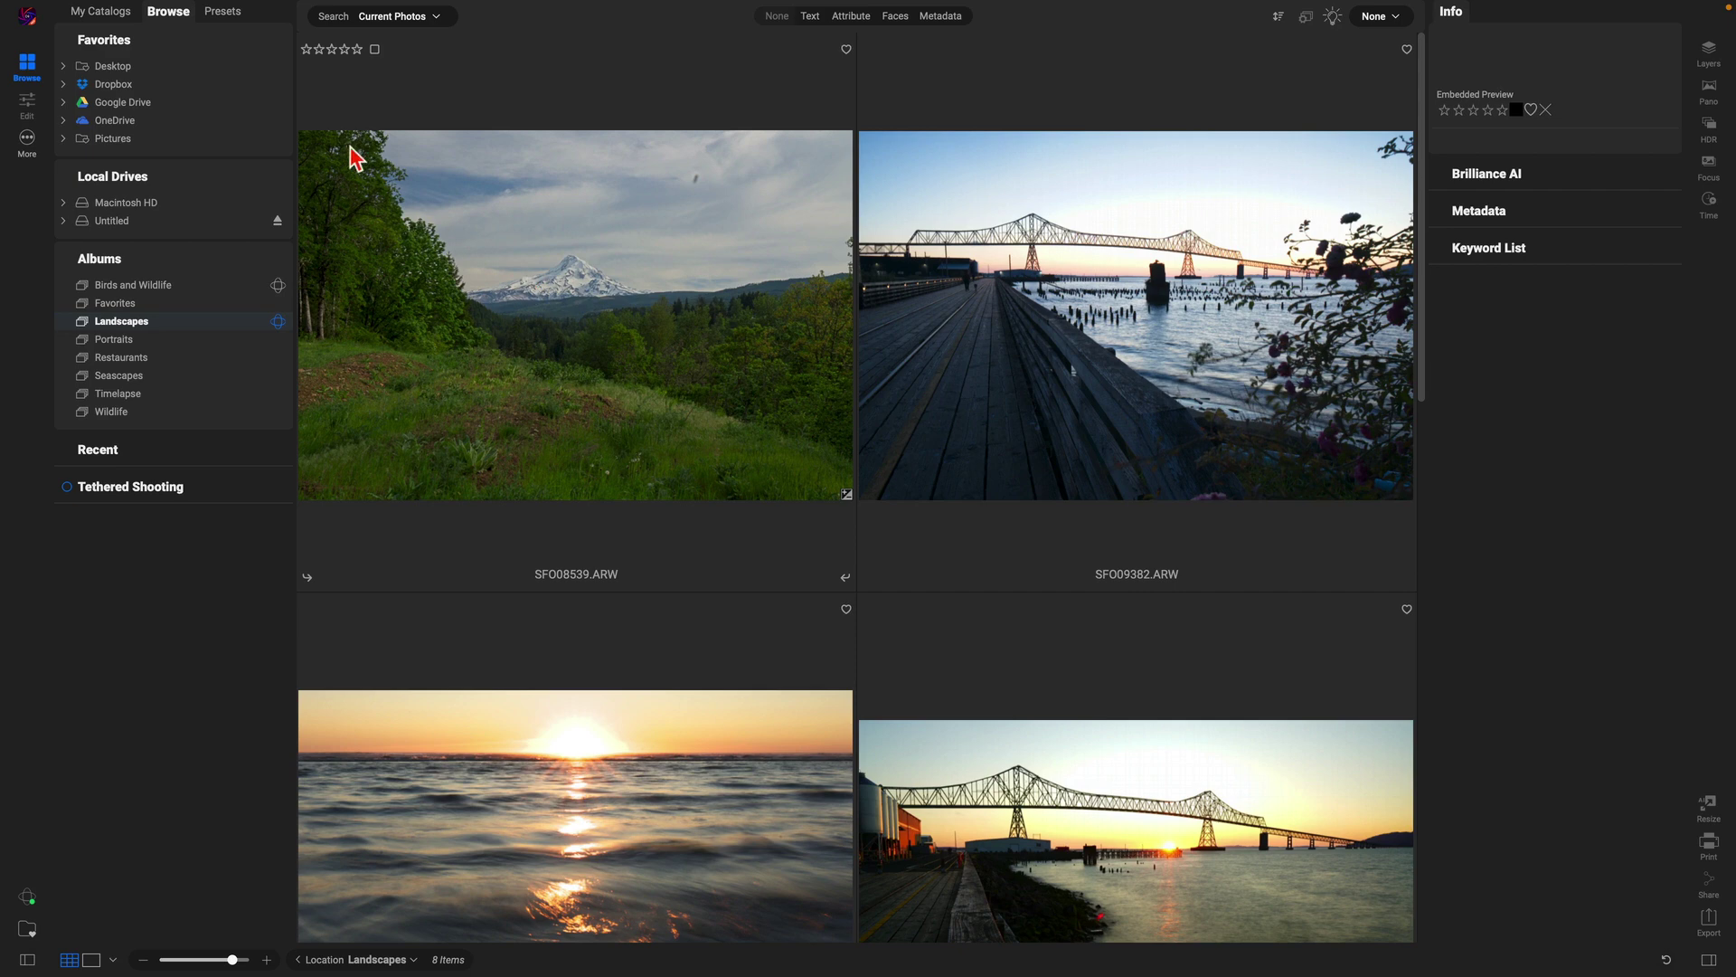
Start importing photos from a connected device
left_click(203, 10)
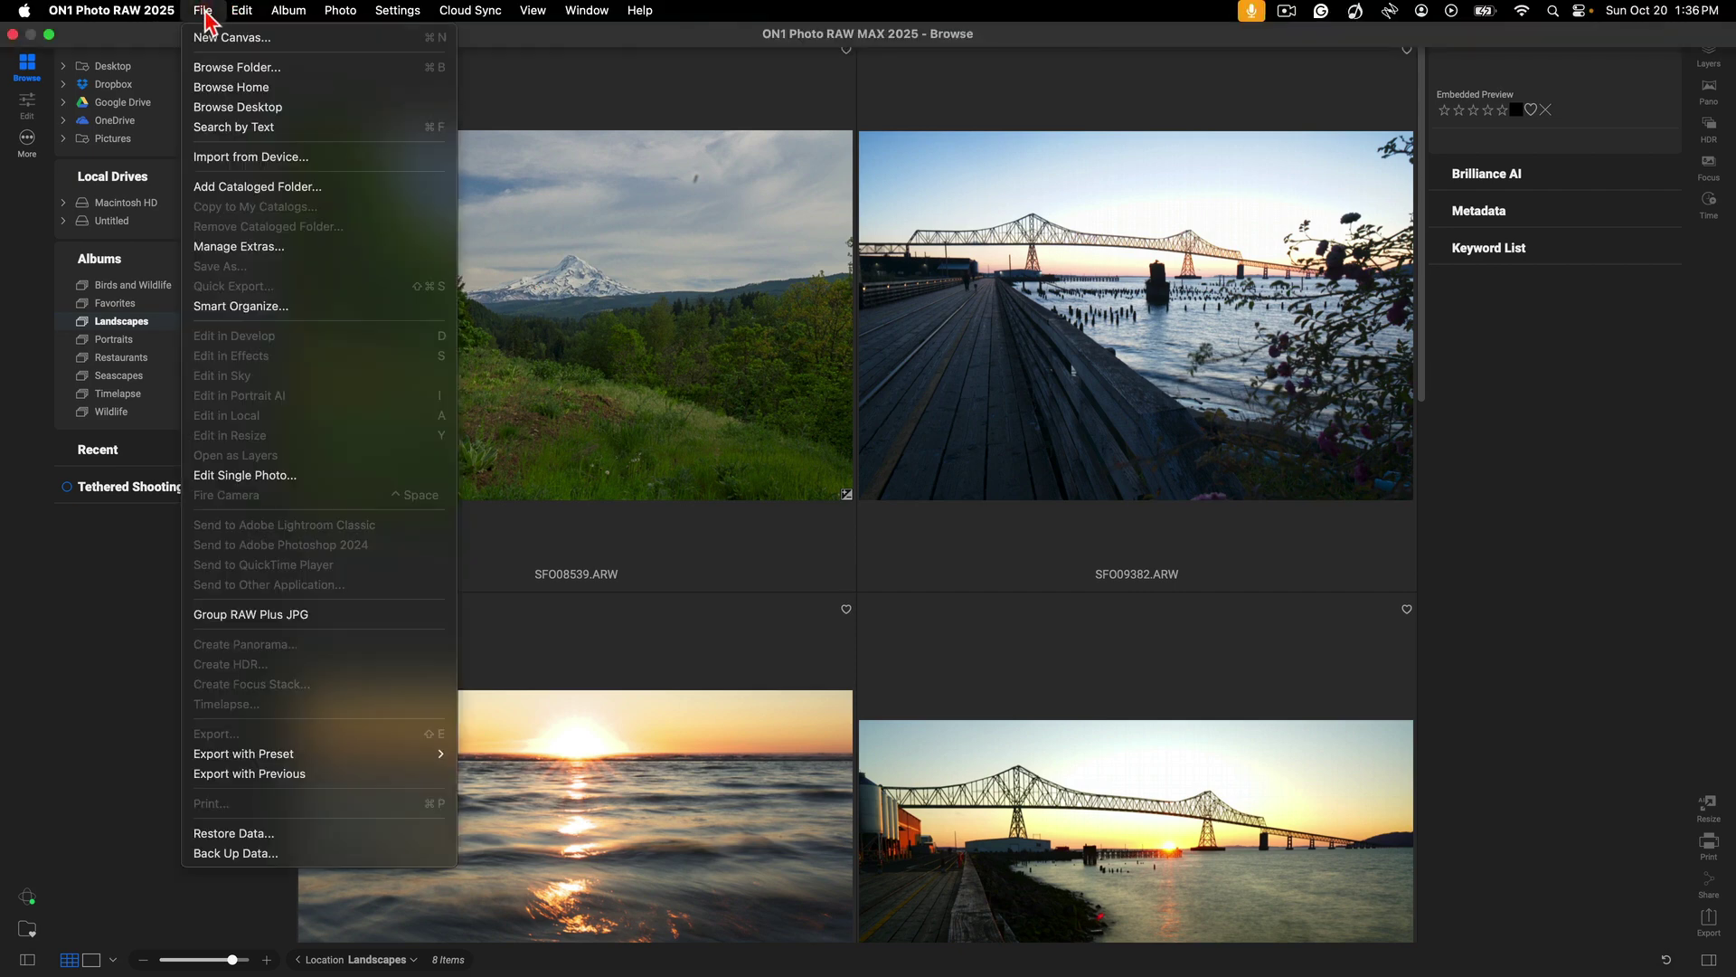
left_click(276, 163)
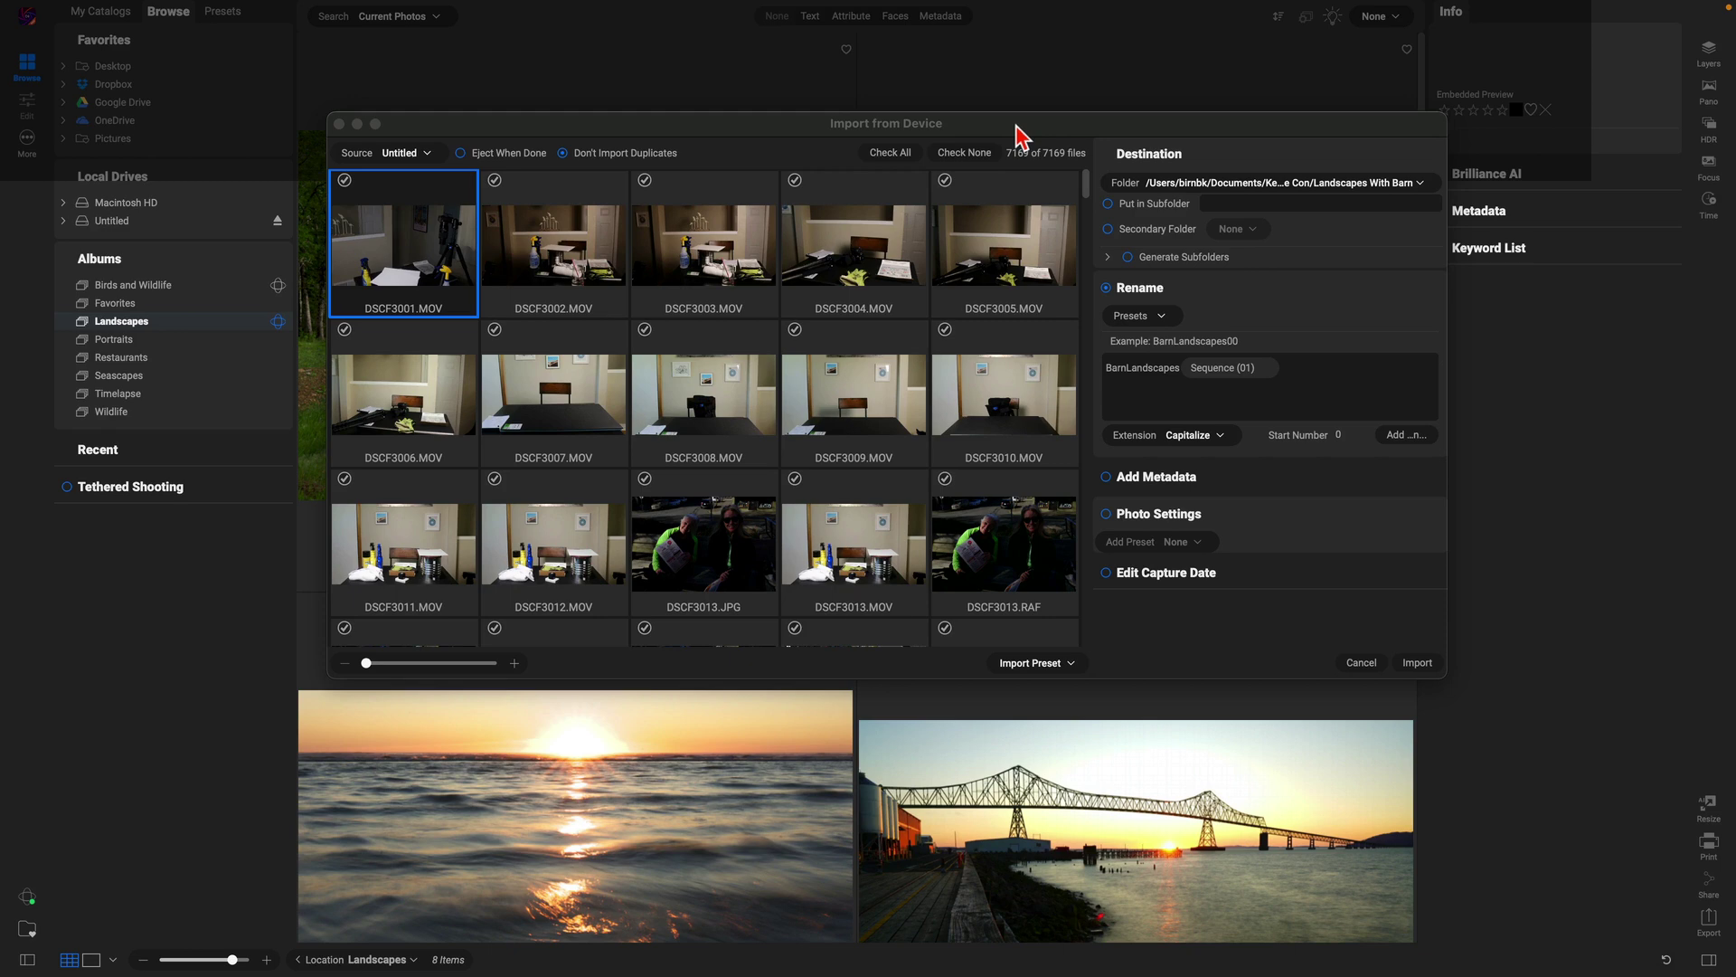
Set the import source to the 128MSDCF folder inside DCIM on the Untitled card and browse its photos
left_click(429, 153)
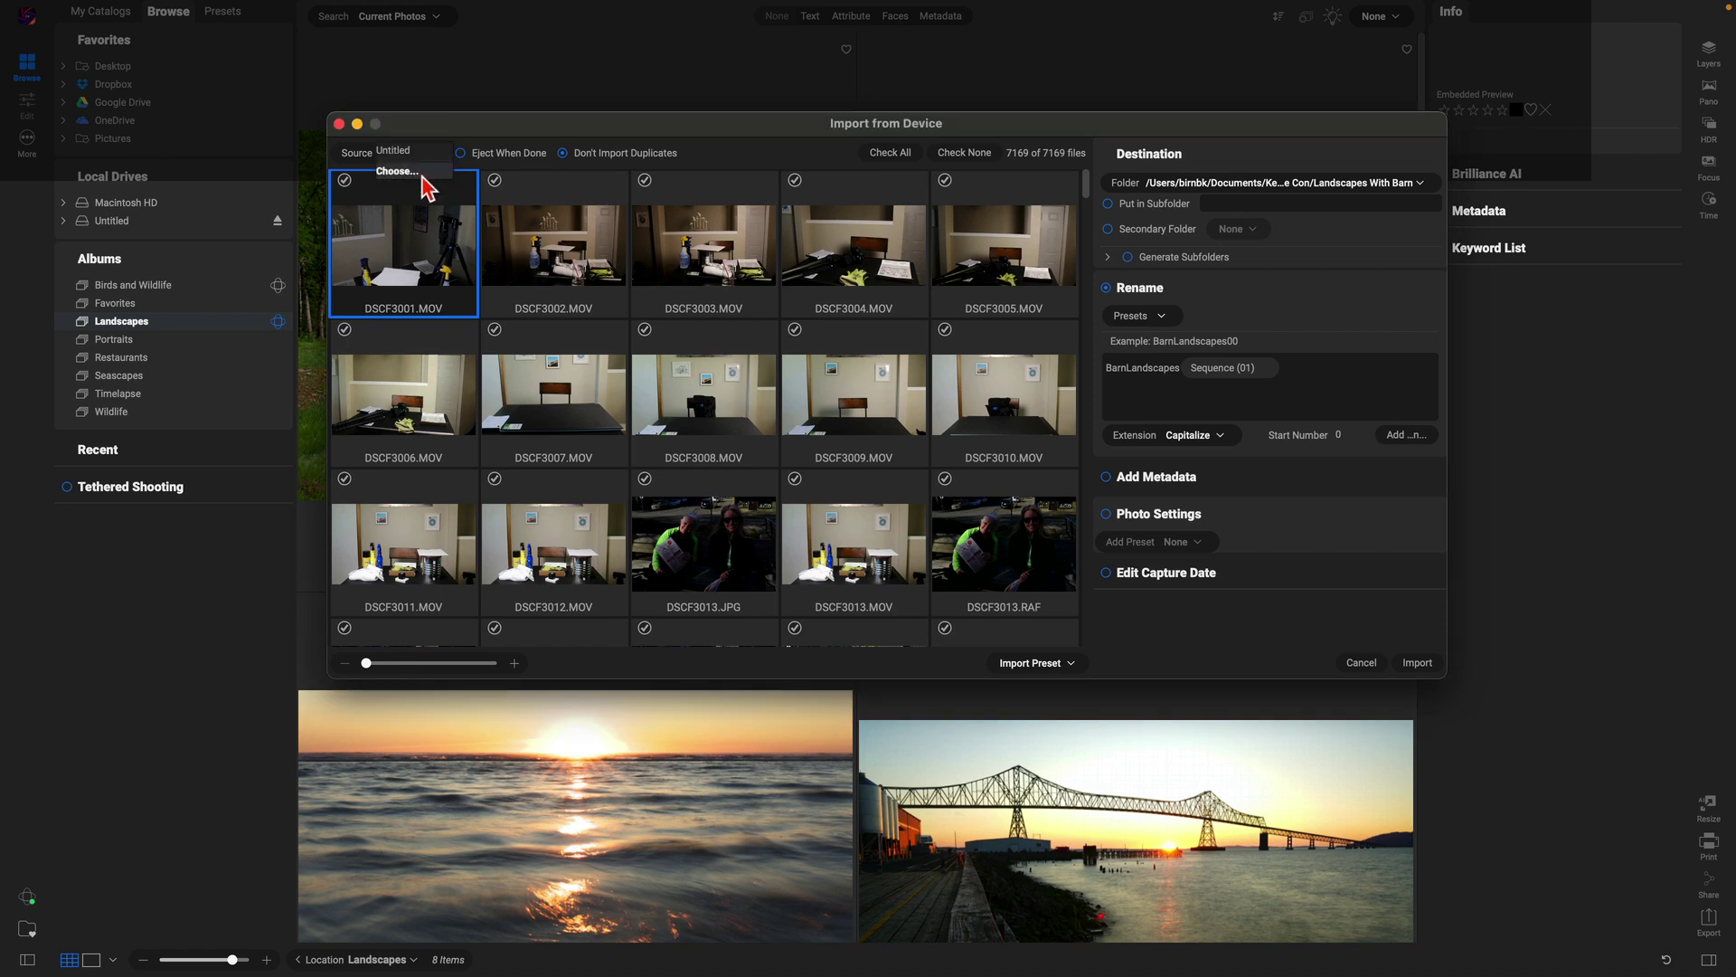
left_click(398, 171)
scroll(444, 502, "down", 3)
left_click(433, 467)
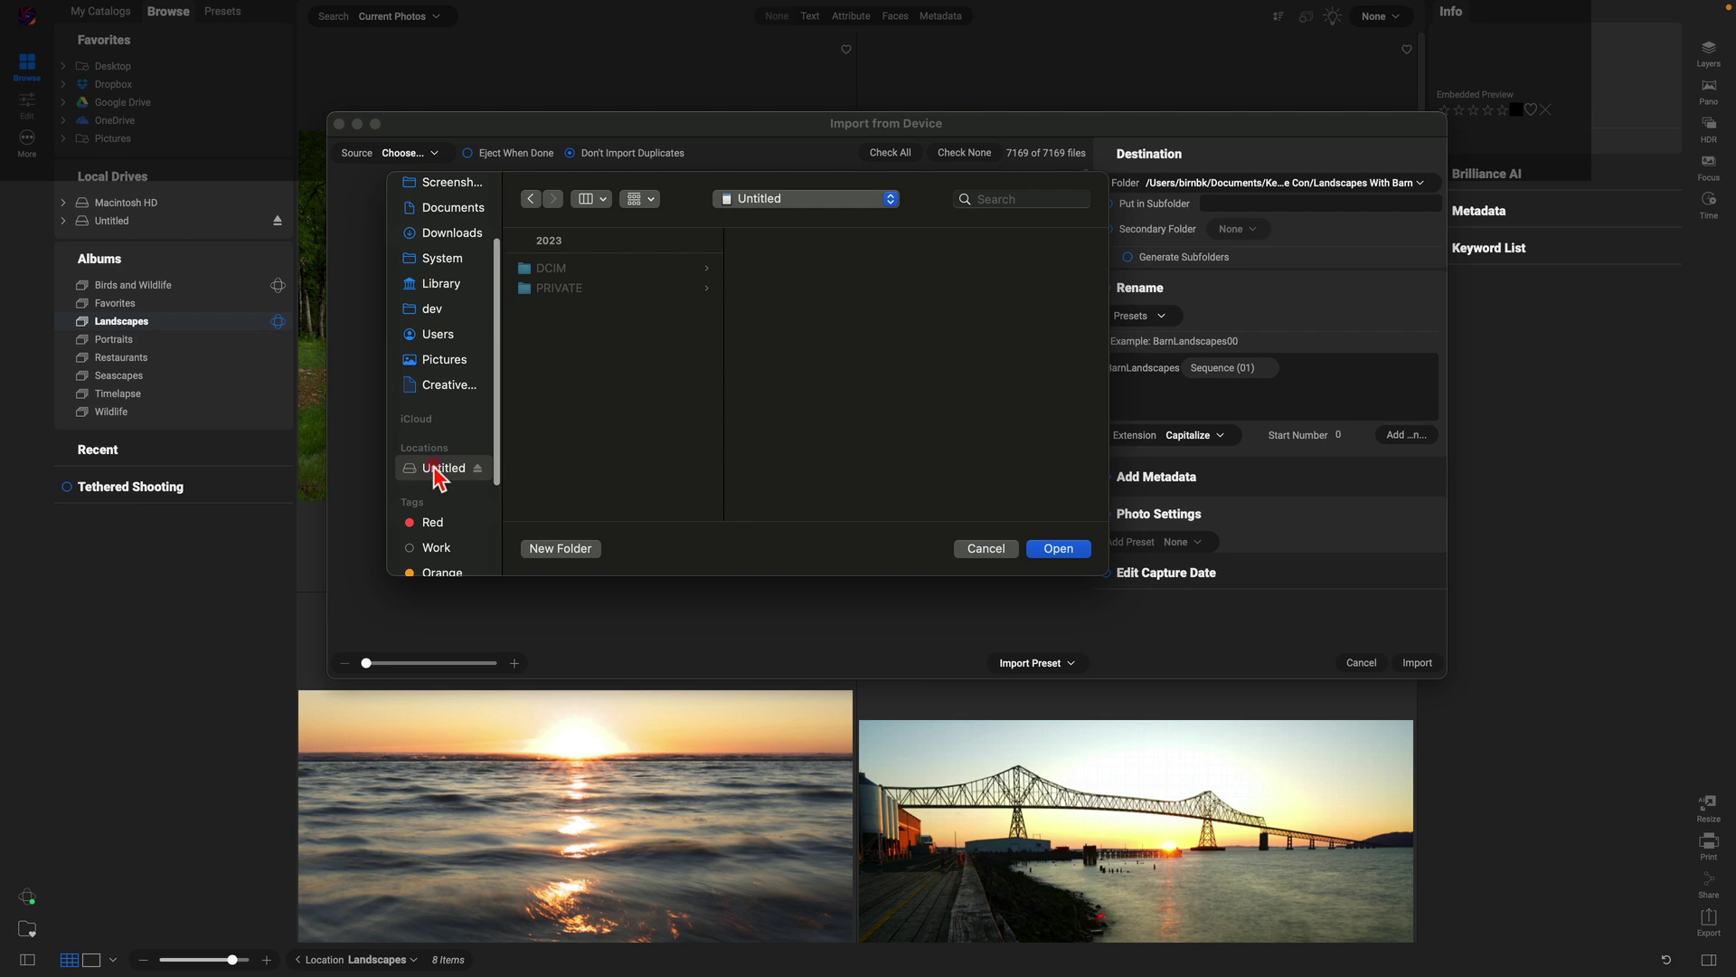
left_click(637, 270)
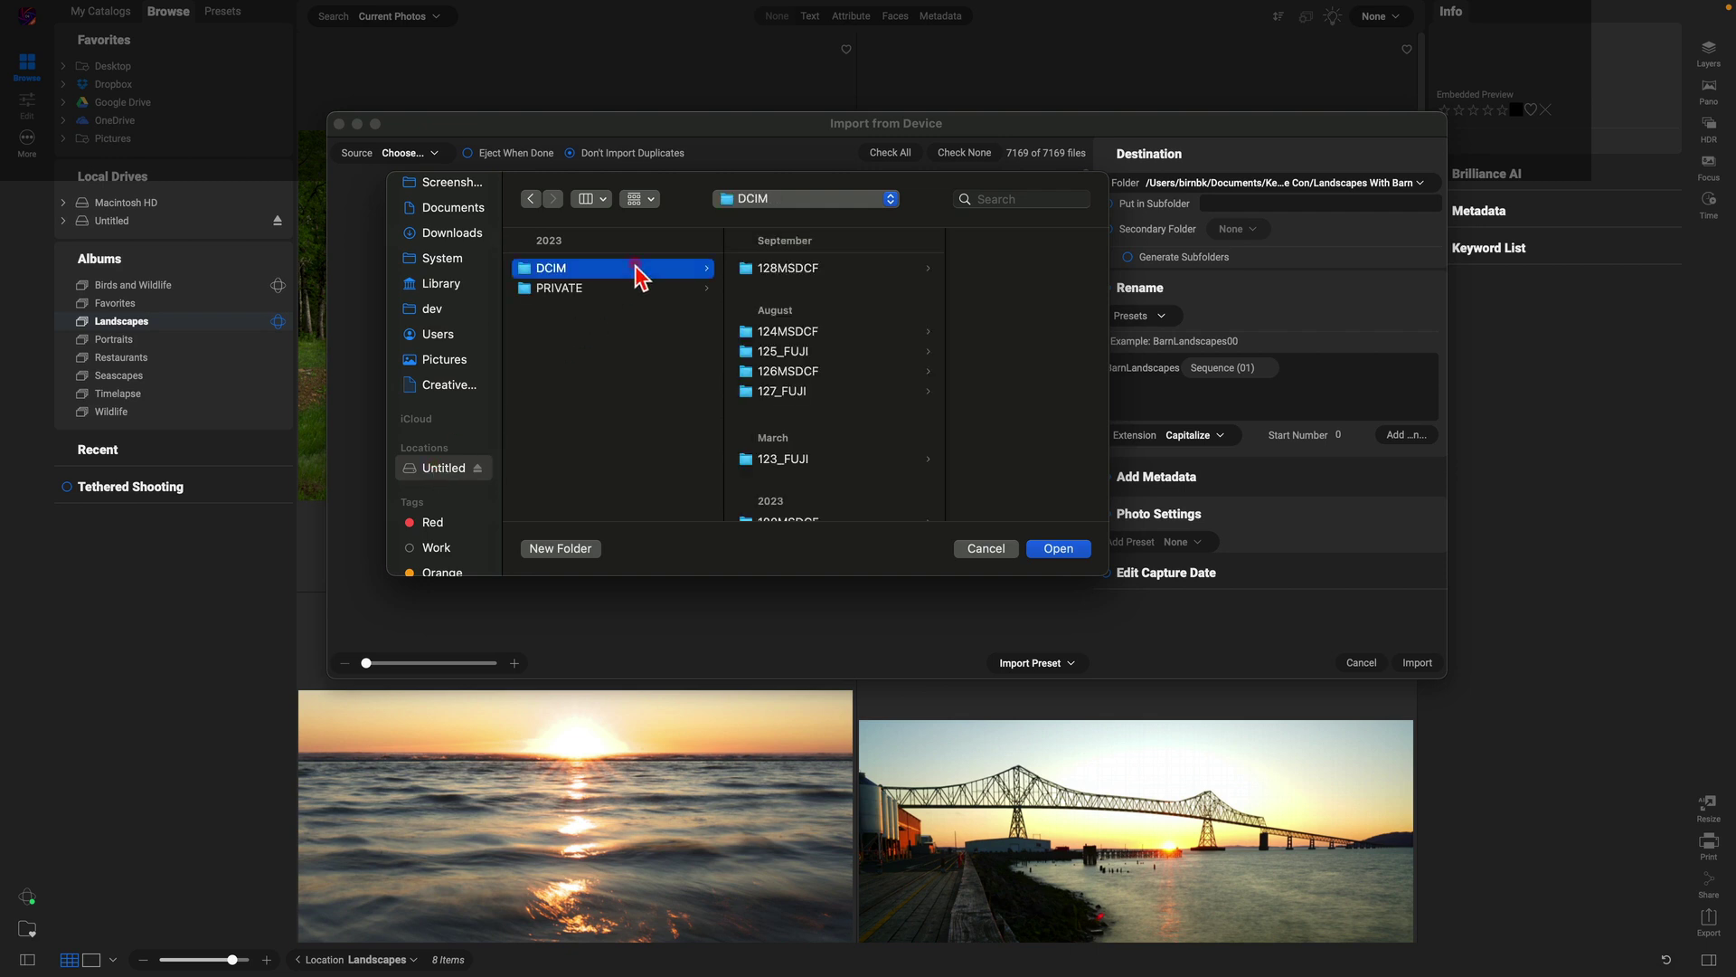
left_click(832, 269)
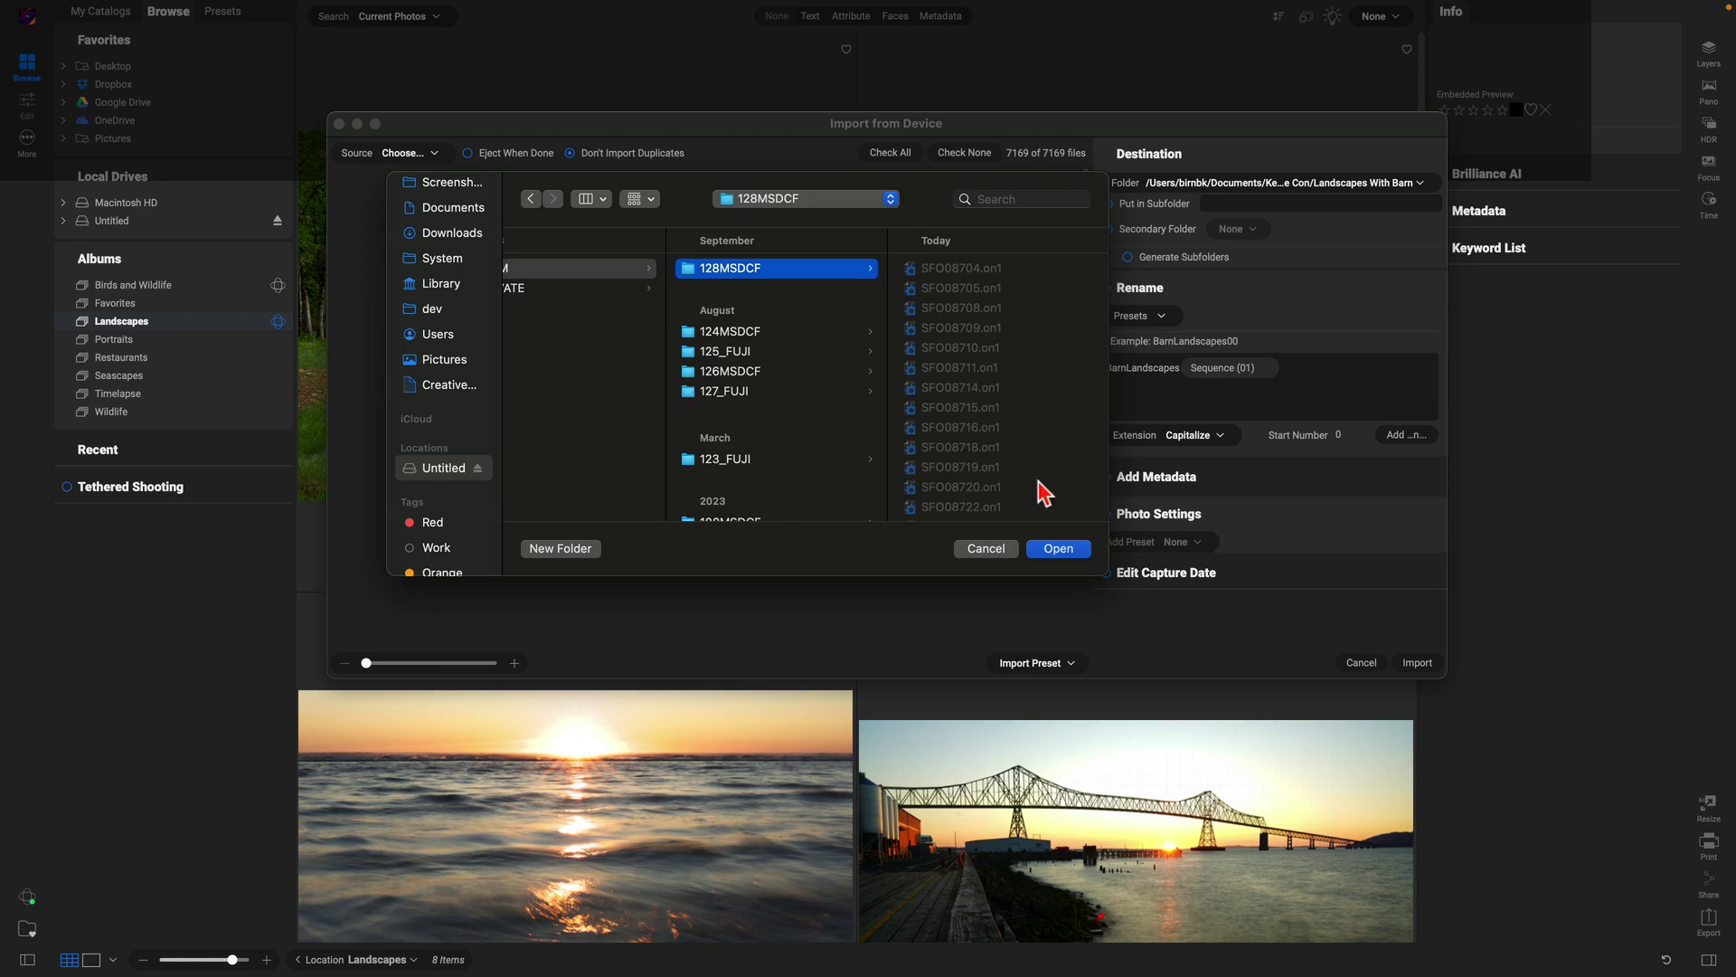
left_click(1065, 548)
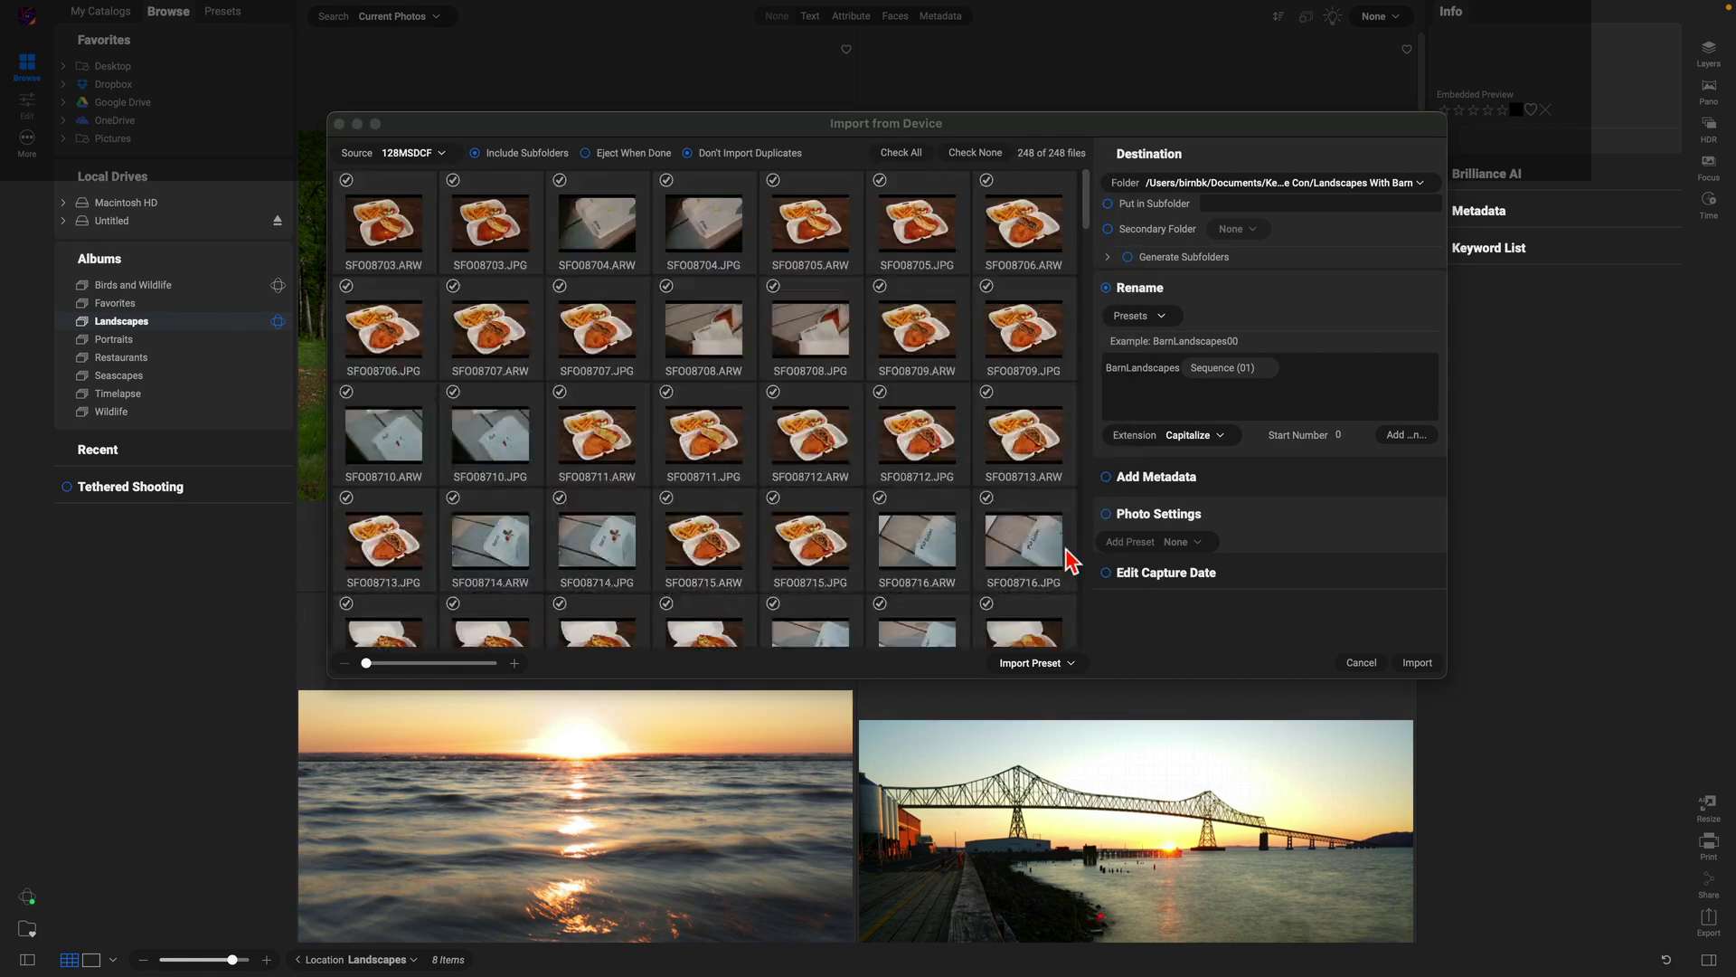
scroll(891, 411, "down", 2)
scroll(891, 412, "up", 2)
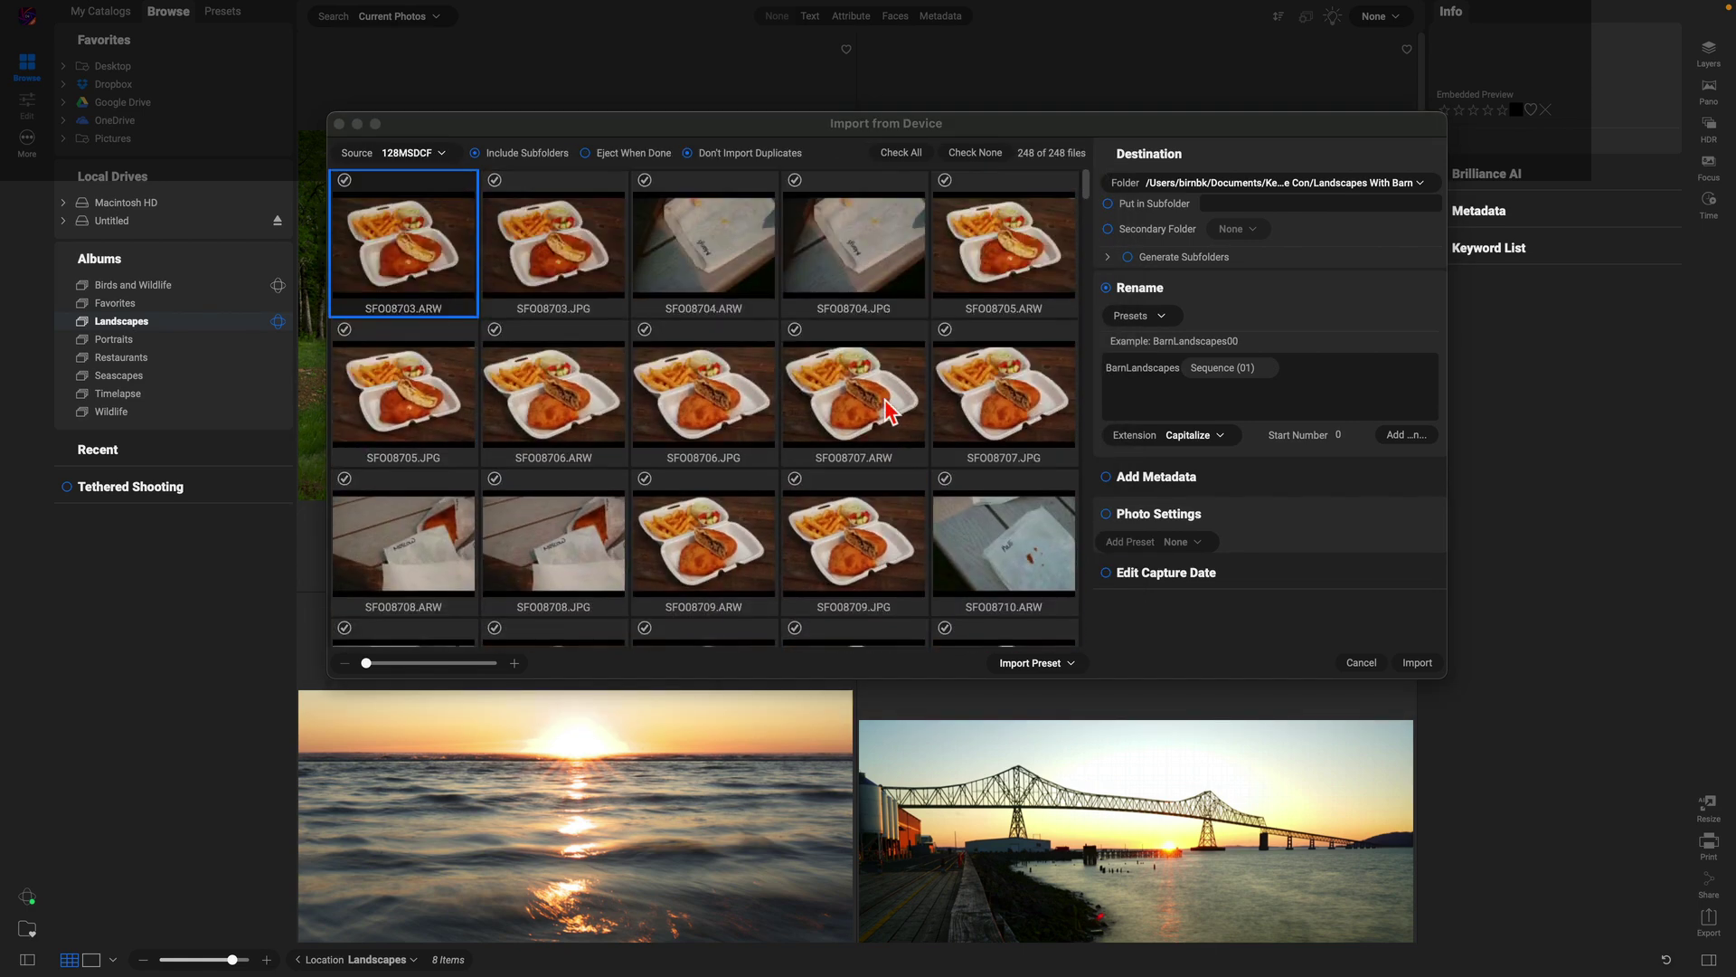
Change the import source to the 127_FUJI folder inside DCIM on the Untitled card
left_click(442, 155)
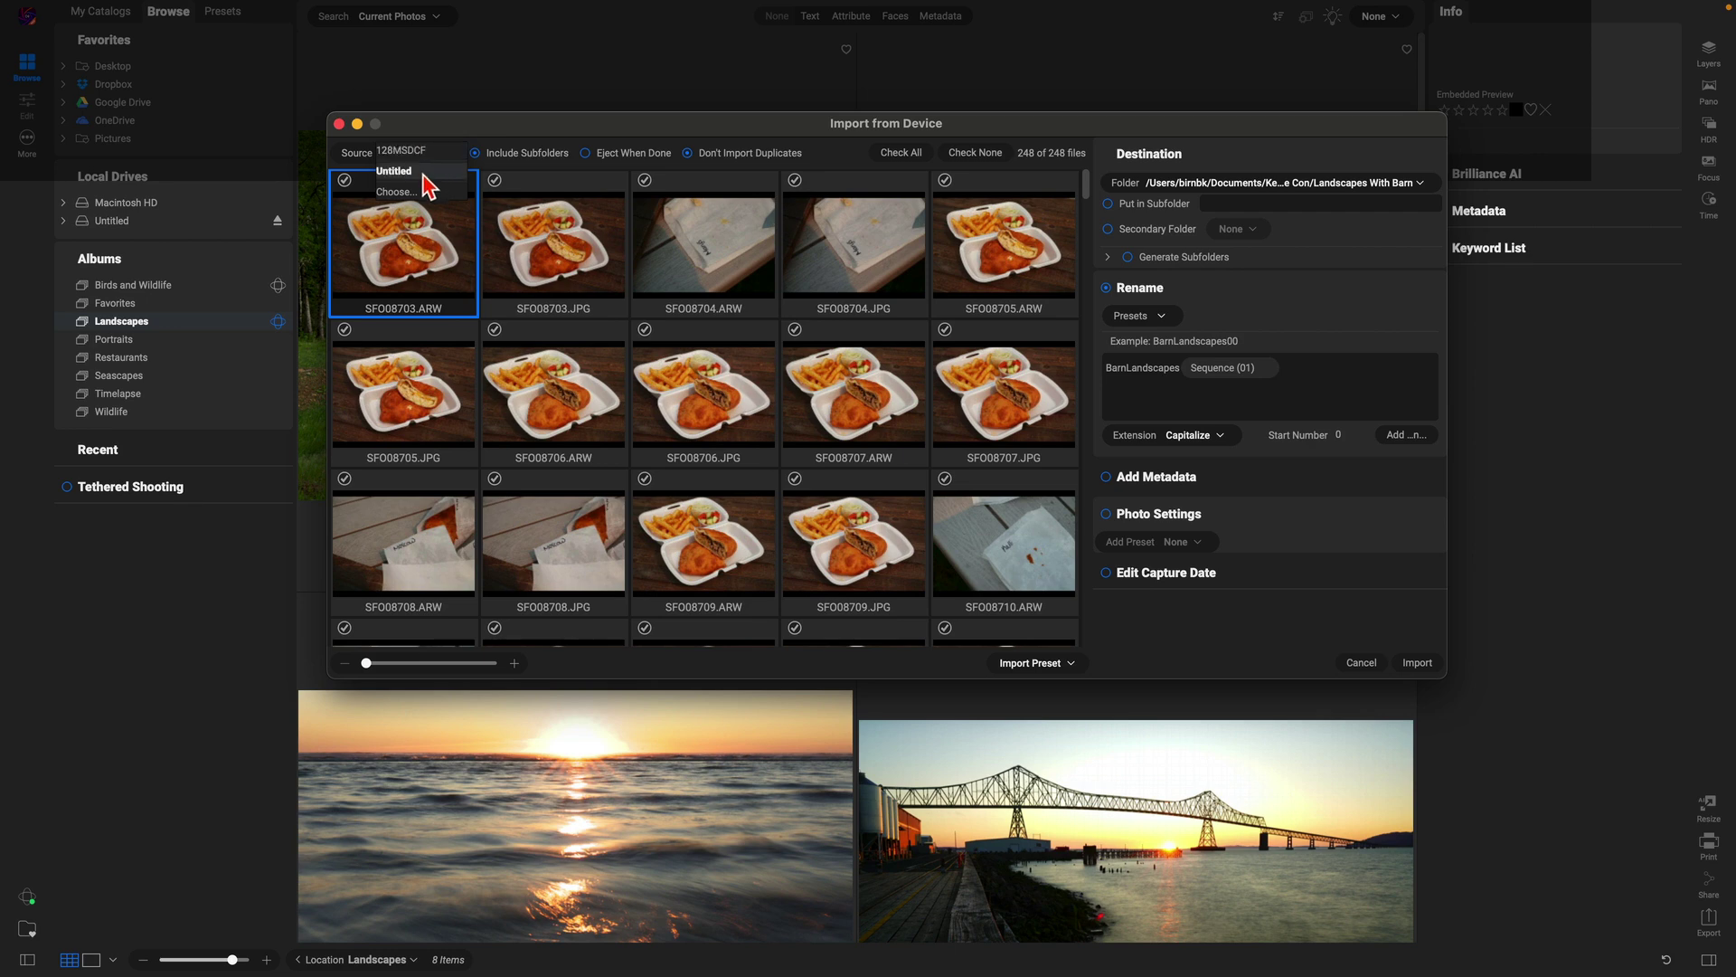
left_click(421, 192)
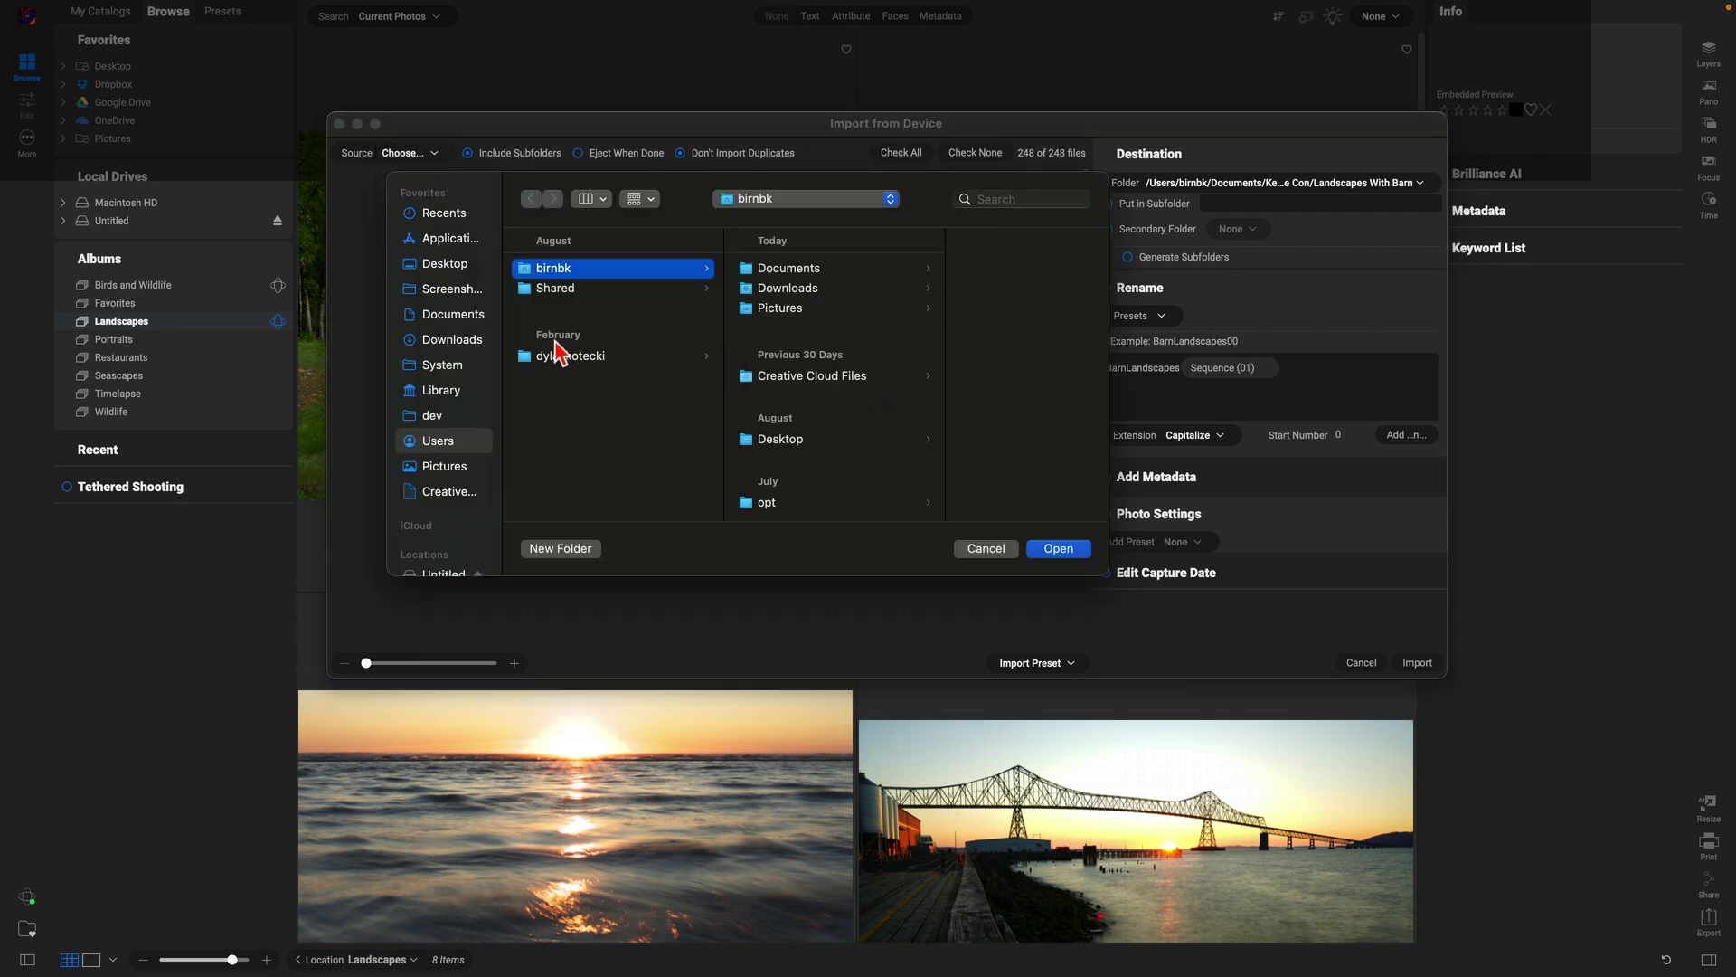
left_click(460, 316)
scroll(433, 533, "down", 2)
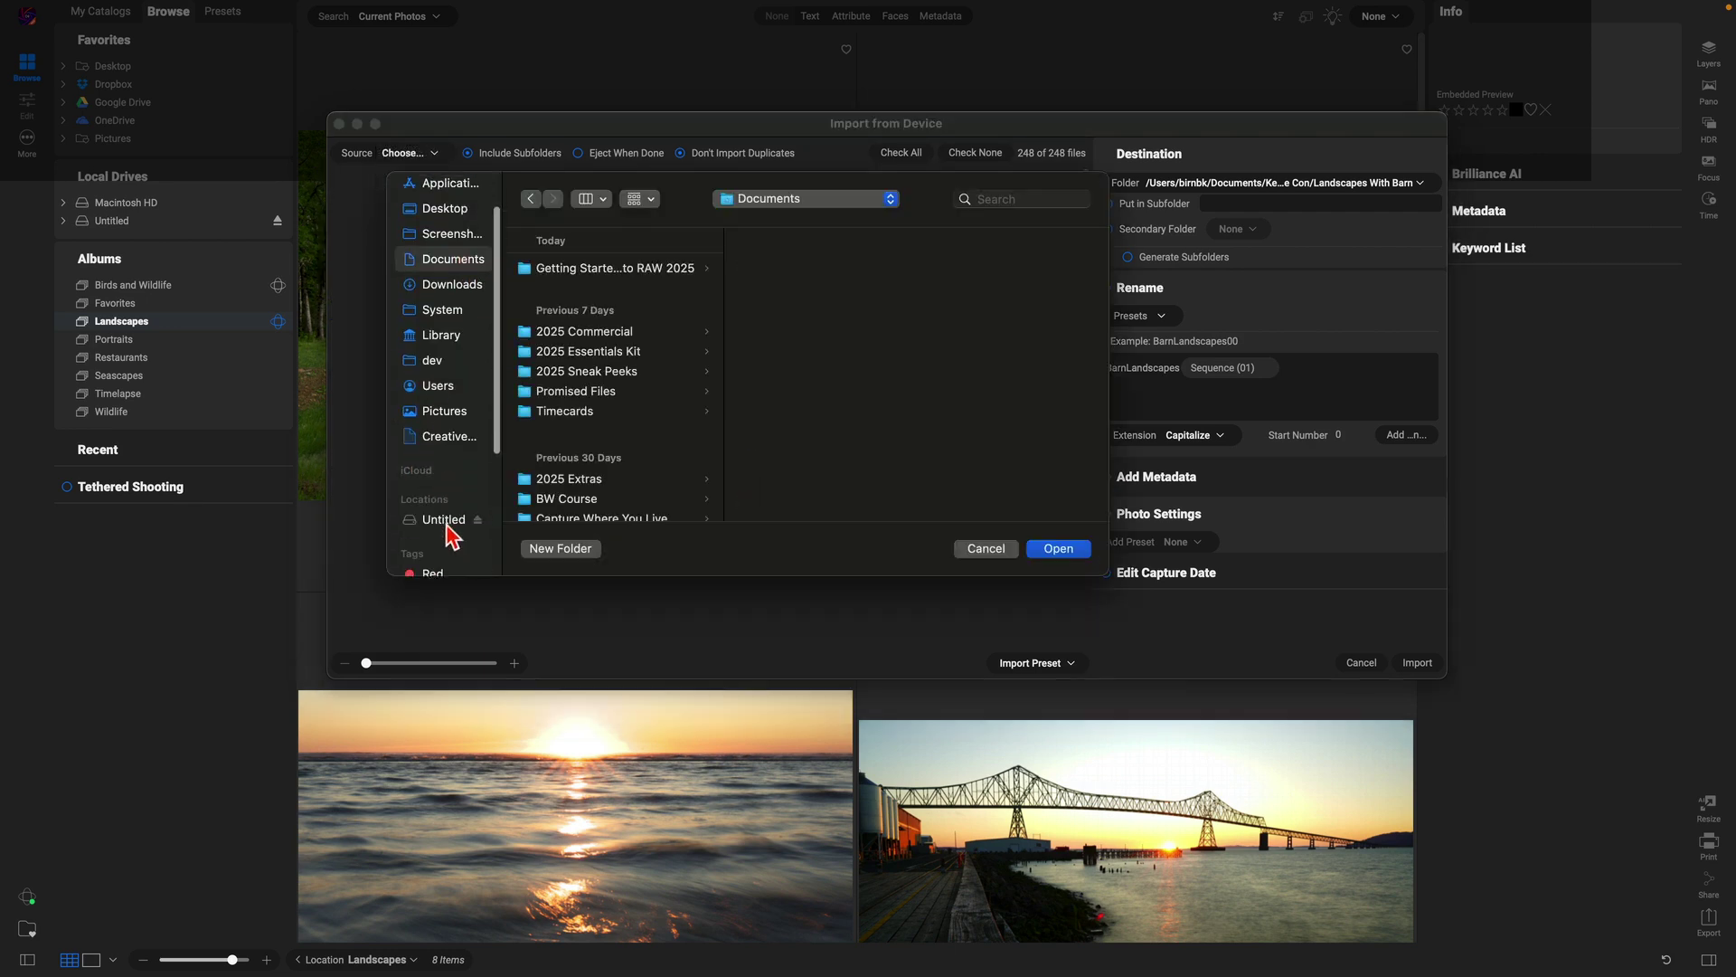
left_click(445, 516)
left_click(636, 270)
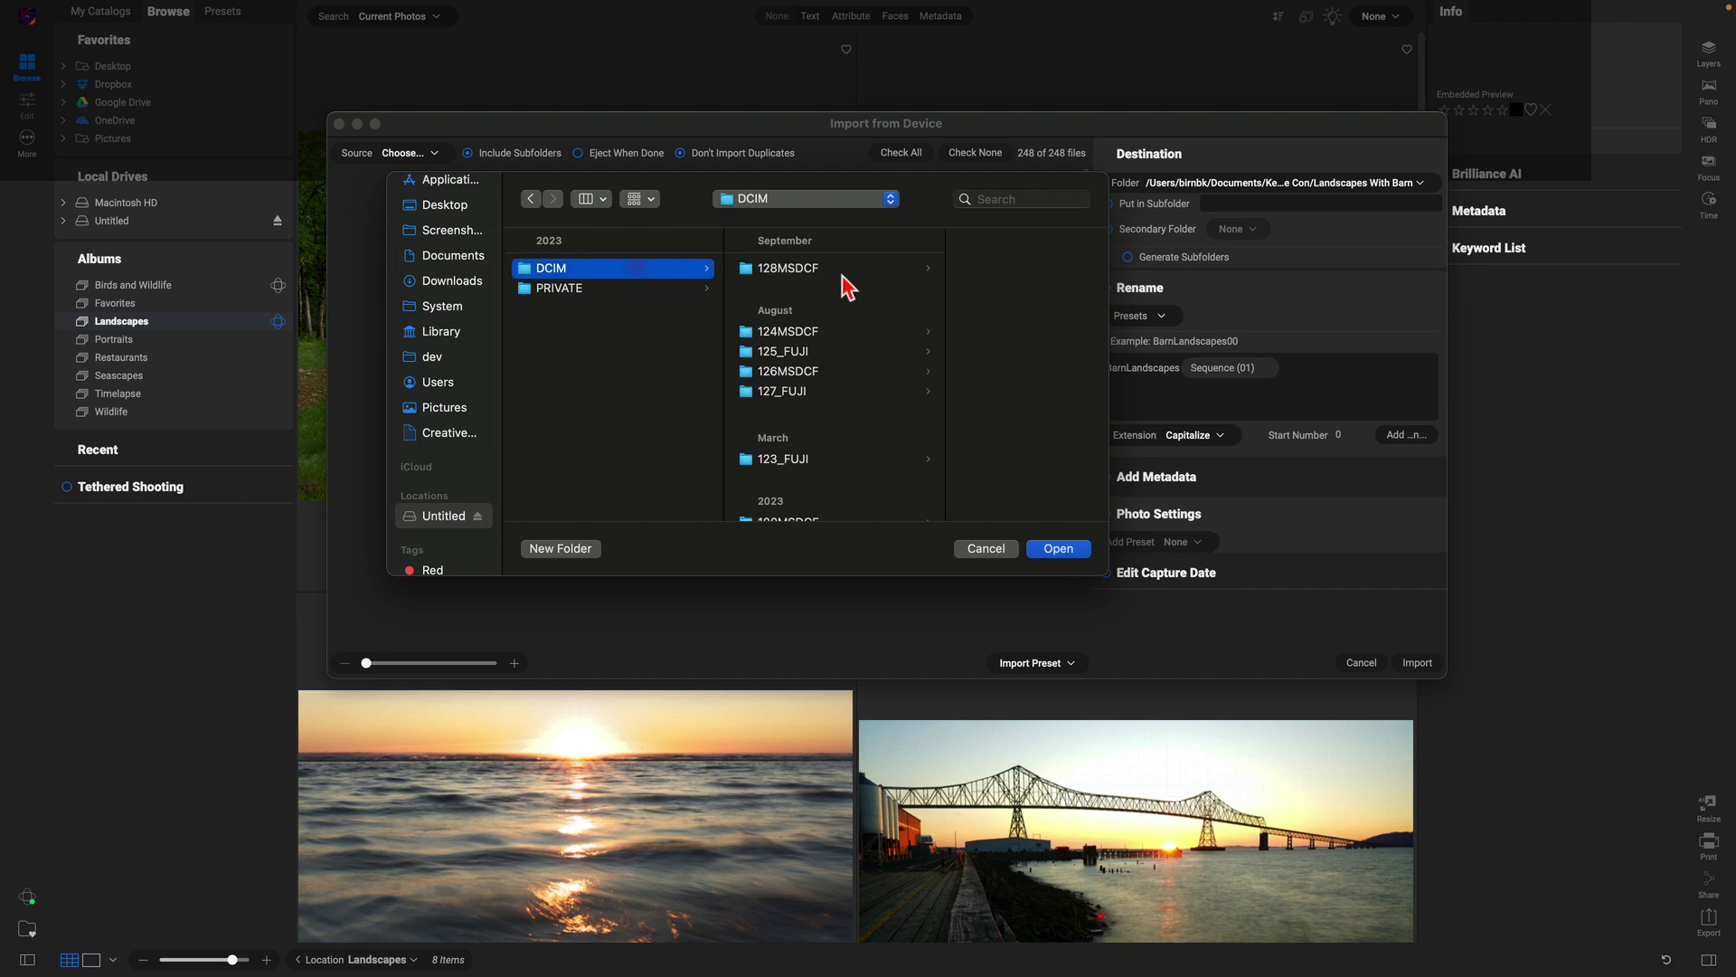
left_click(782, 344)
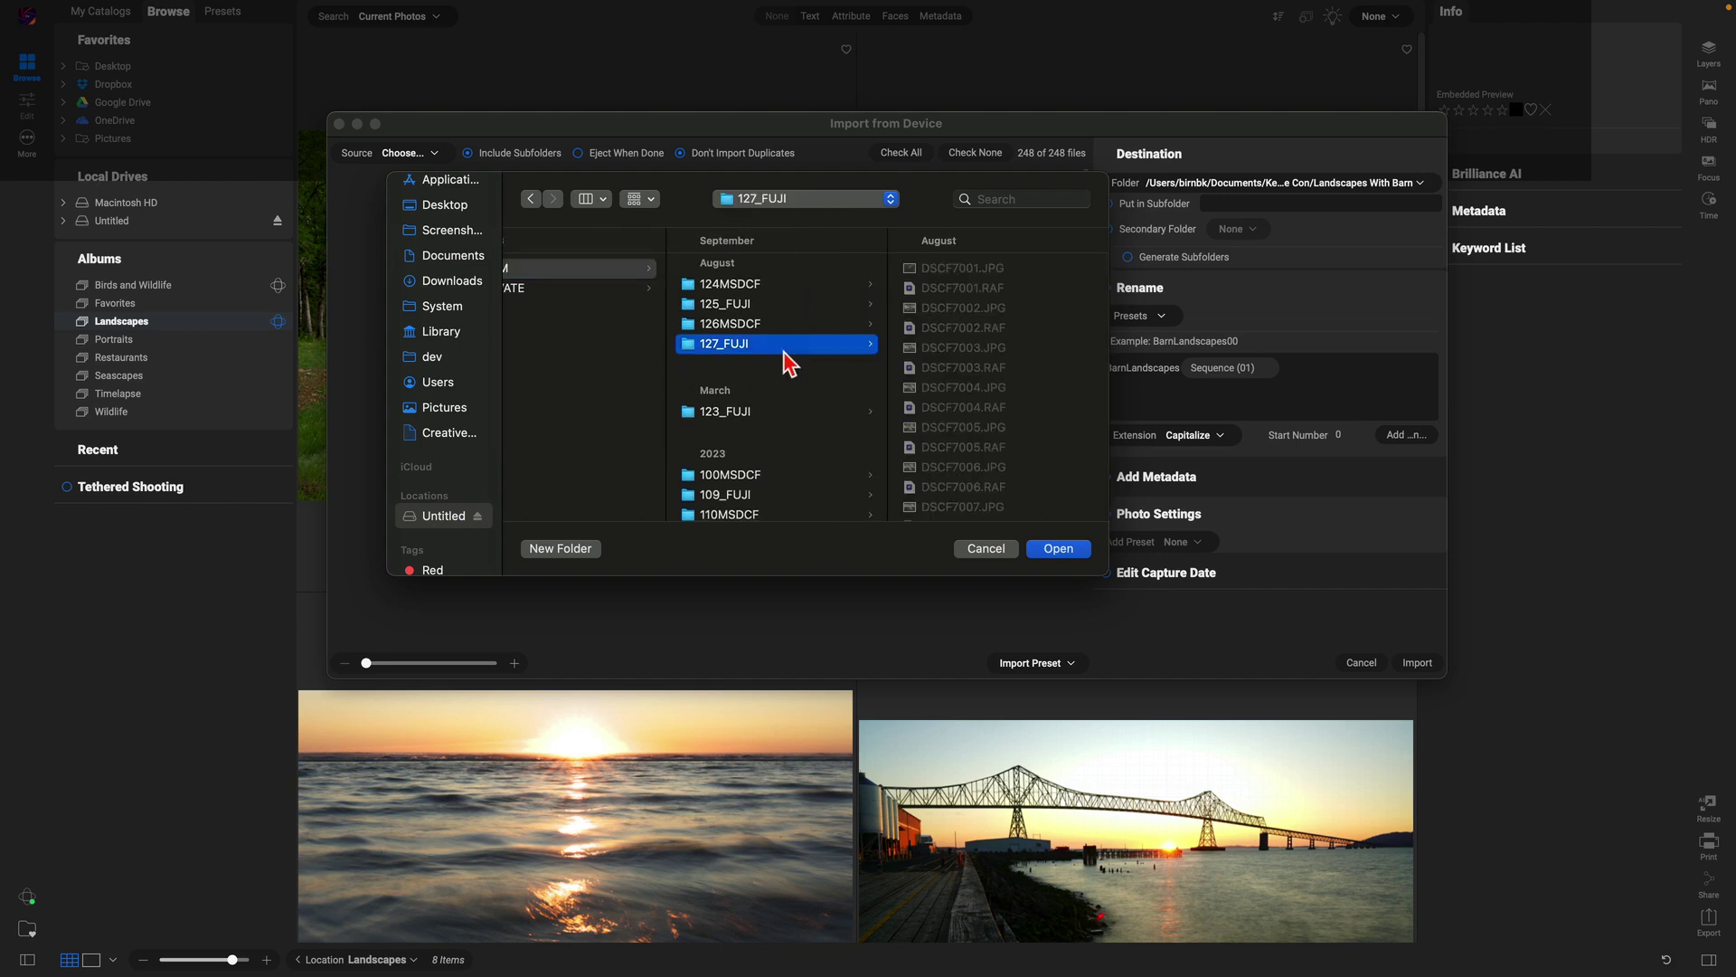
left_click(1074, 549)
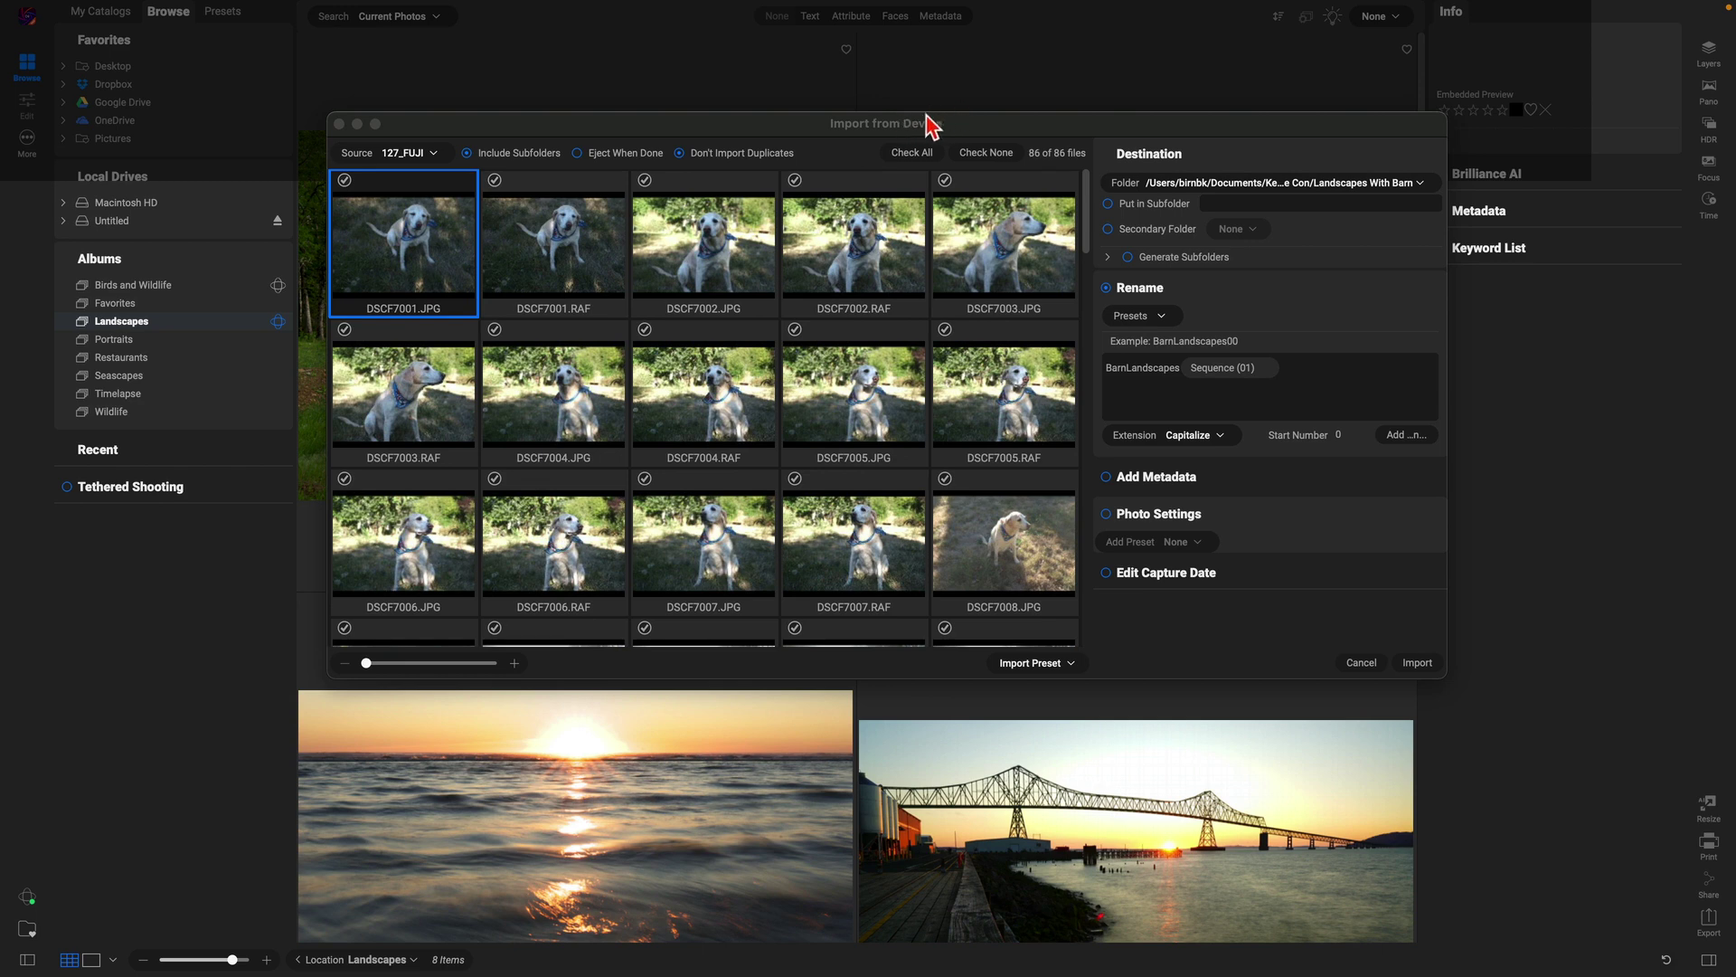
Reduce the import selection to only the first six photos, and restore the selection of all files
left_click(995, 154)
left_click(344, 180)
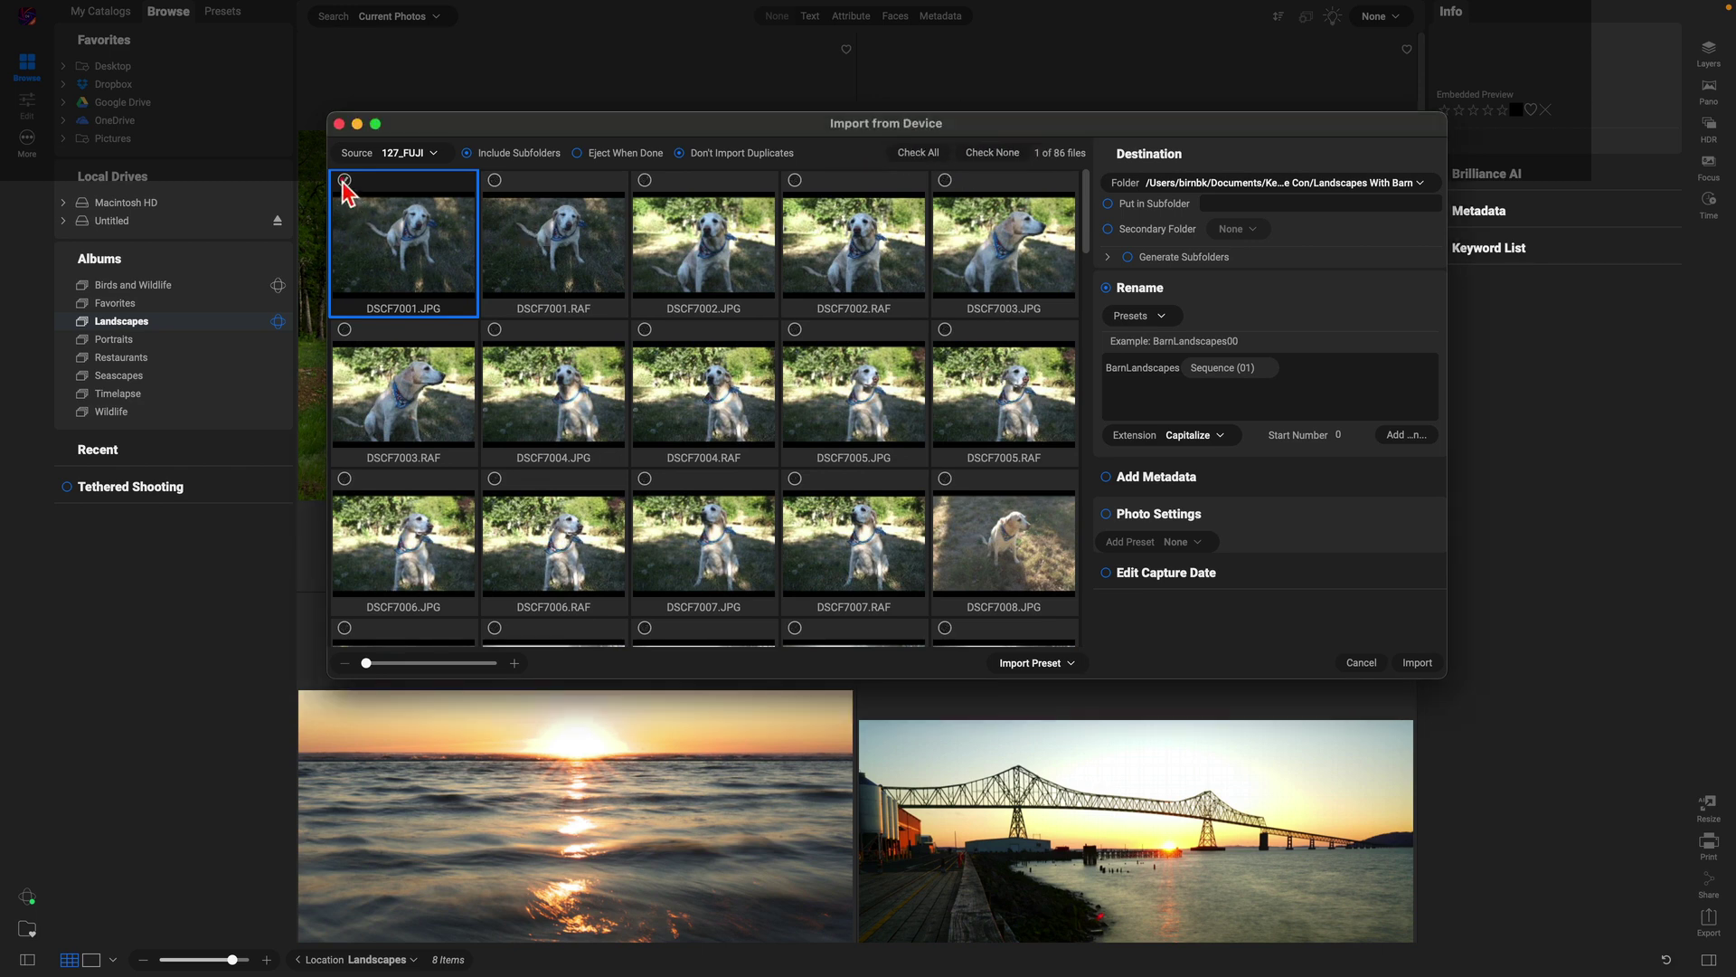
left_click(494, 180)
left_click(645, 180)
left_click(796, 181)
left_click(945, 180)
left_click(345, 331)
left_click(930, 158)
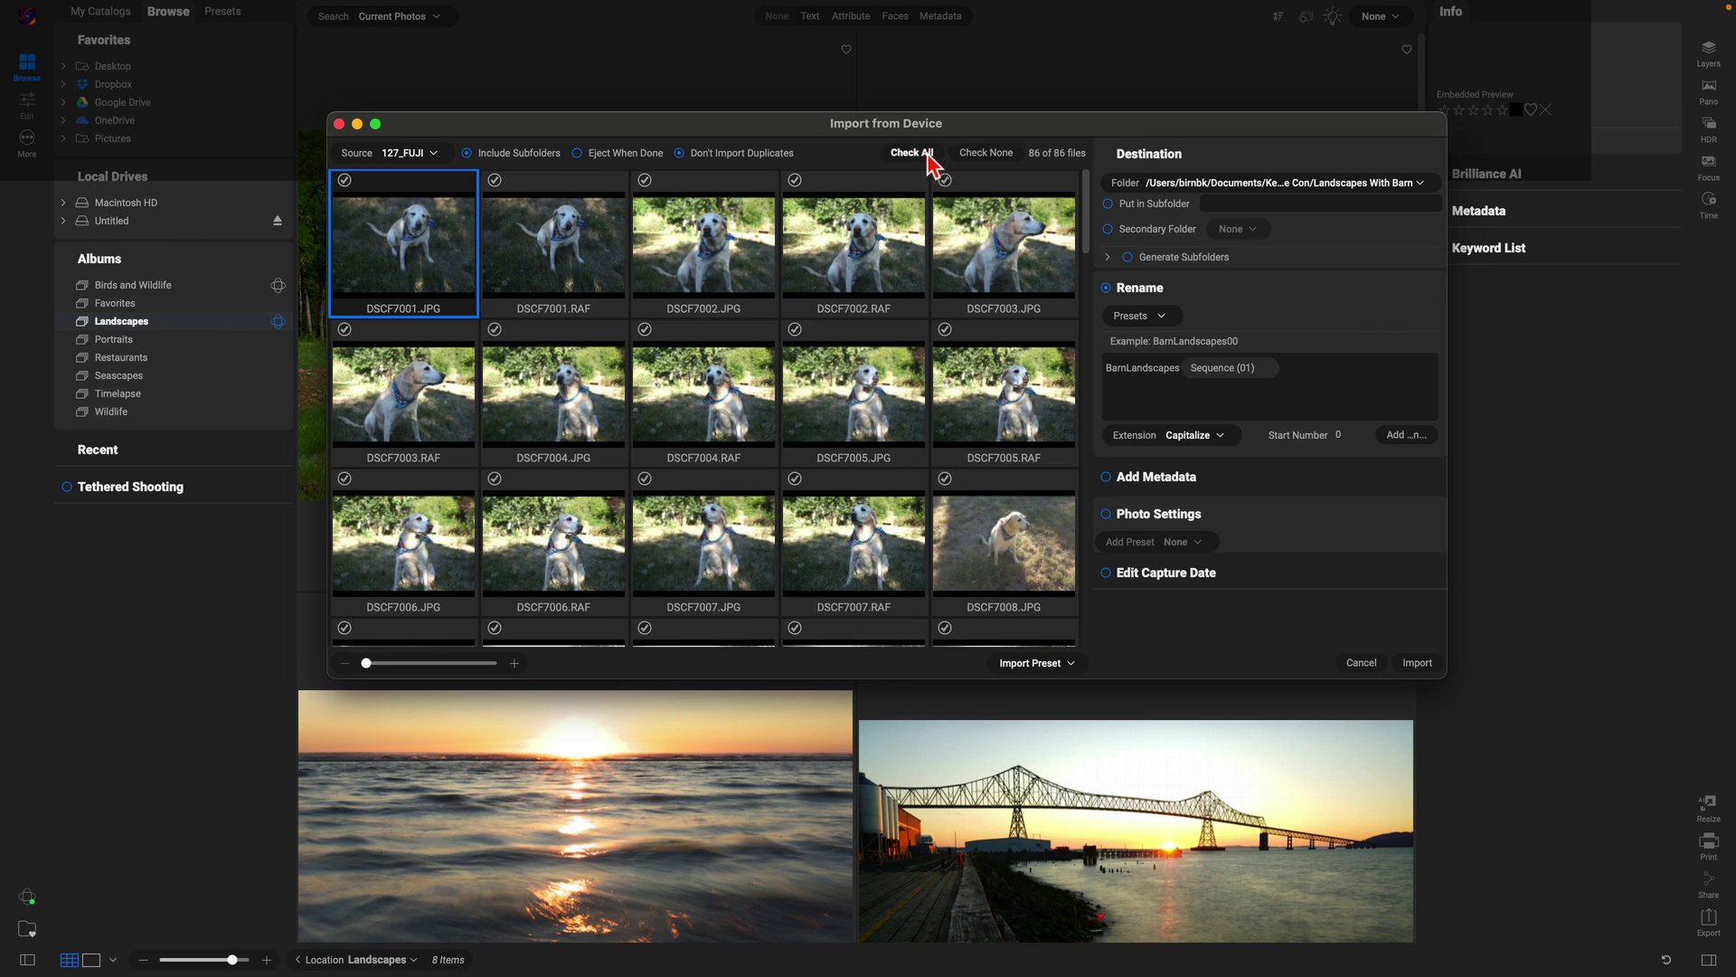
Clear the import selection and mark only the RAF versions of DSCF7002 through DSCF7006
left_click(995, 161)
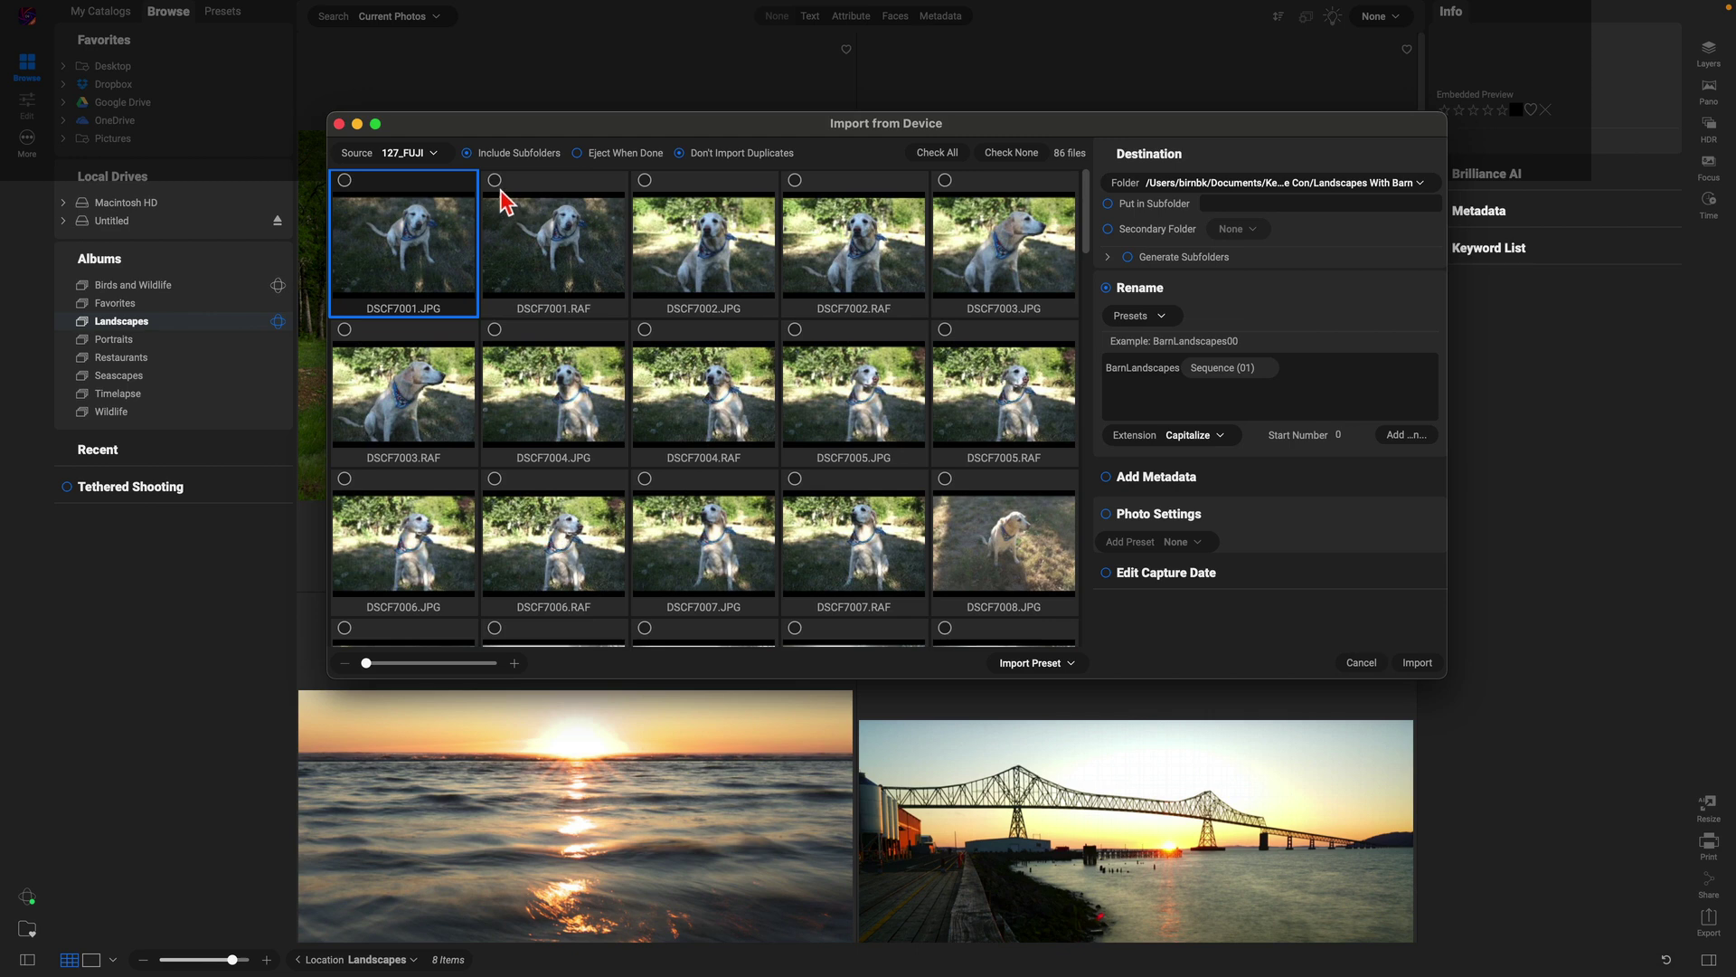
left_click(795, 181)
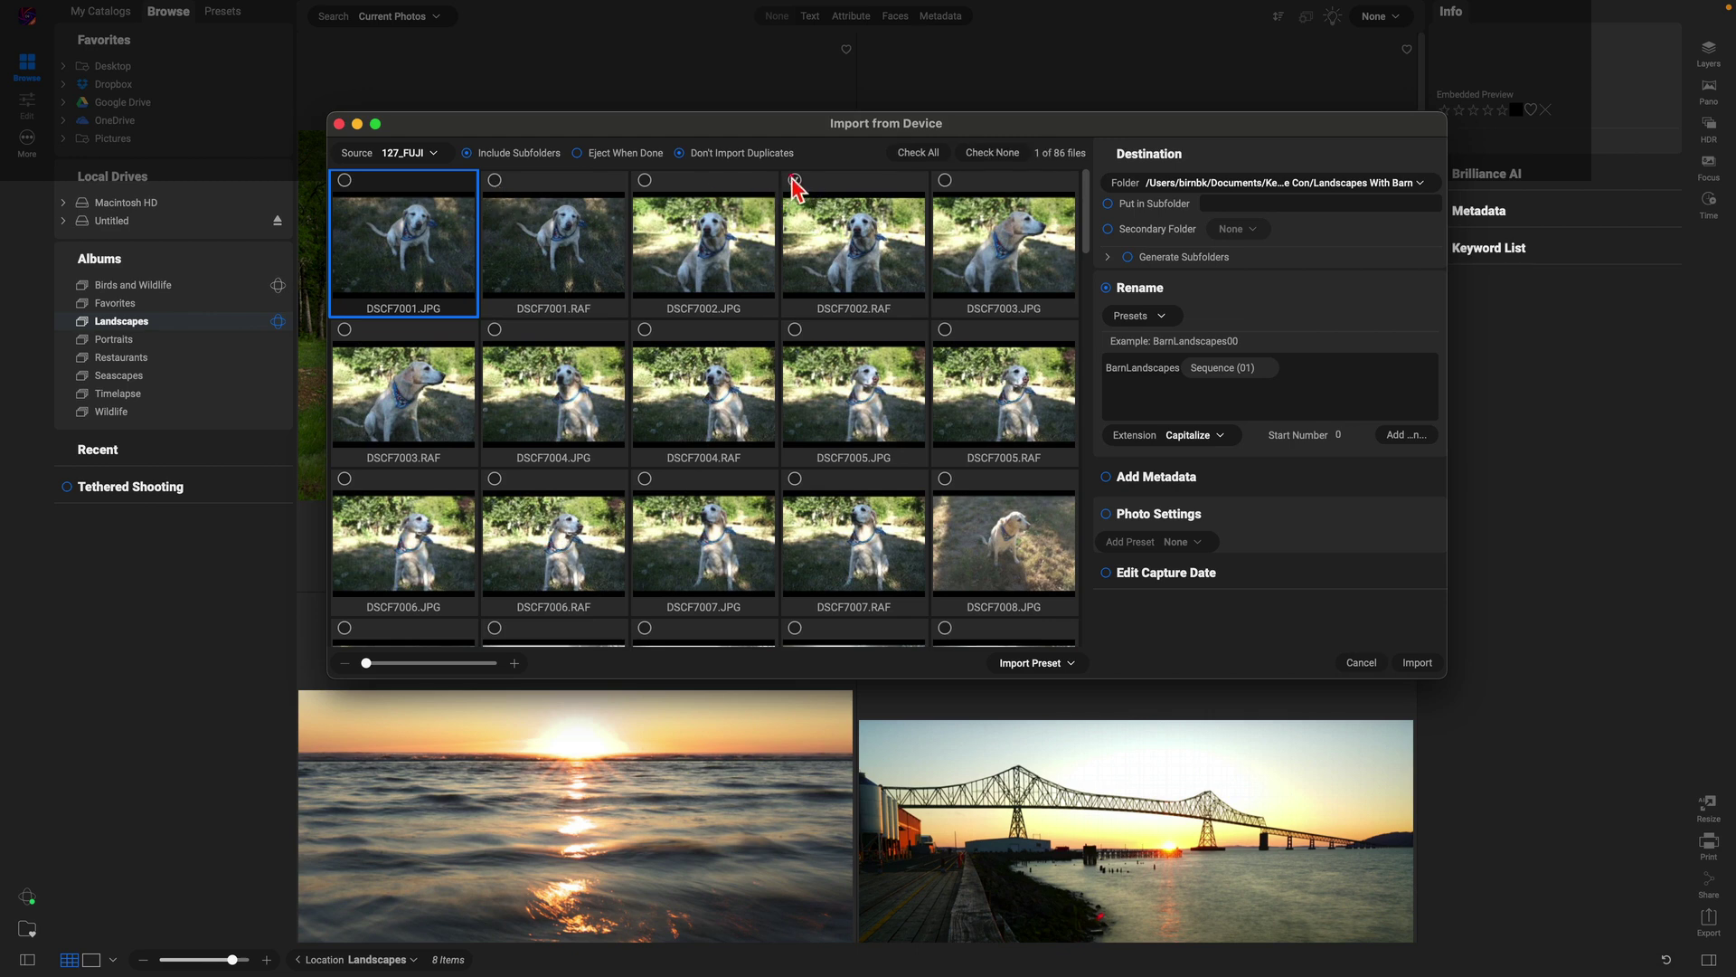
left_click(494, 330)
left_click(495, 331)
left_click(345, 330)
left_click(645, 330)
left_click(945, 330)
left_click(495, 480)
Add more dog photos to the import selection, including DSCF7020.RAF, DSCF7025.RAF, DSCF7026.RAF and DSCF7027.RAF
scroll(579, 491, "down", 3)
scroll(579, 491, "down", 8)
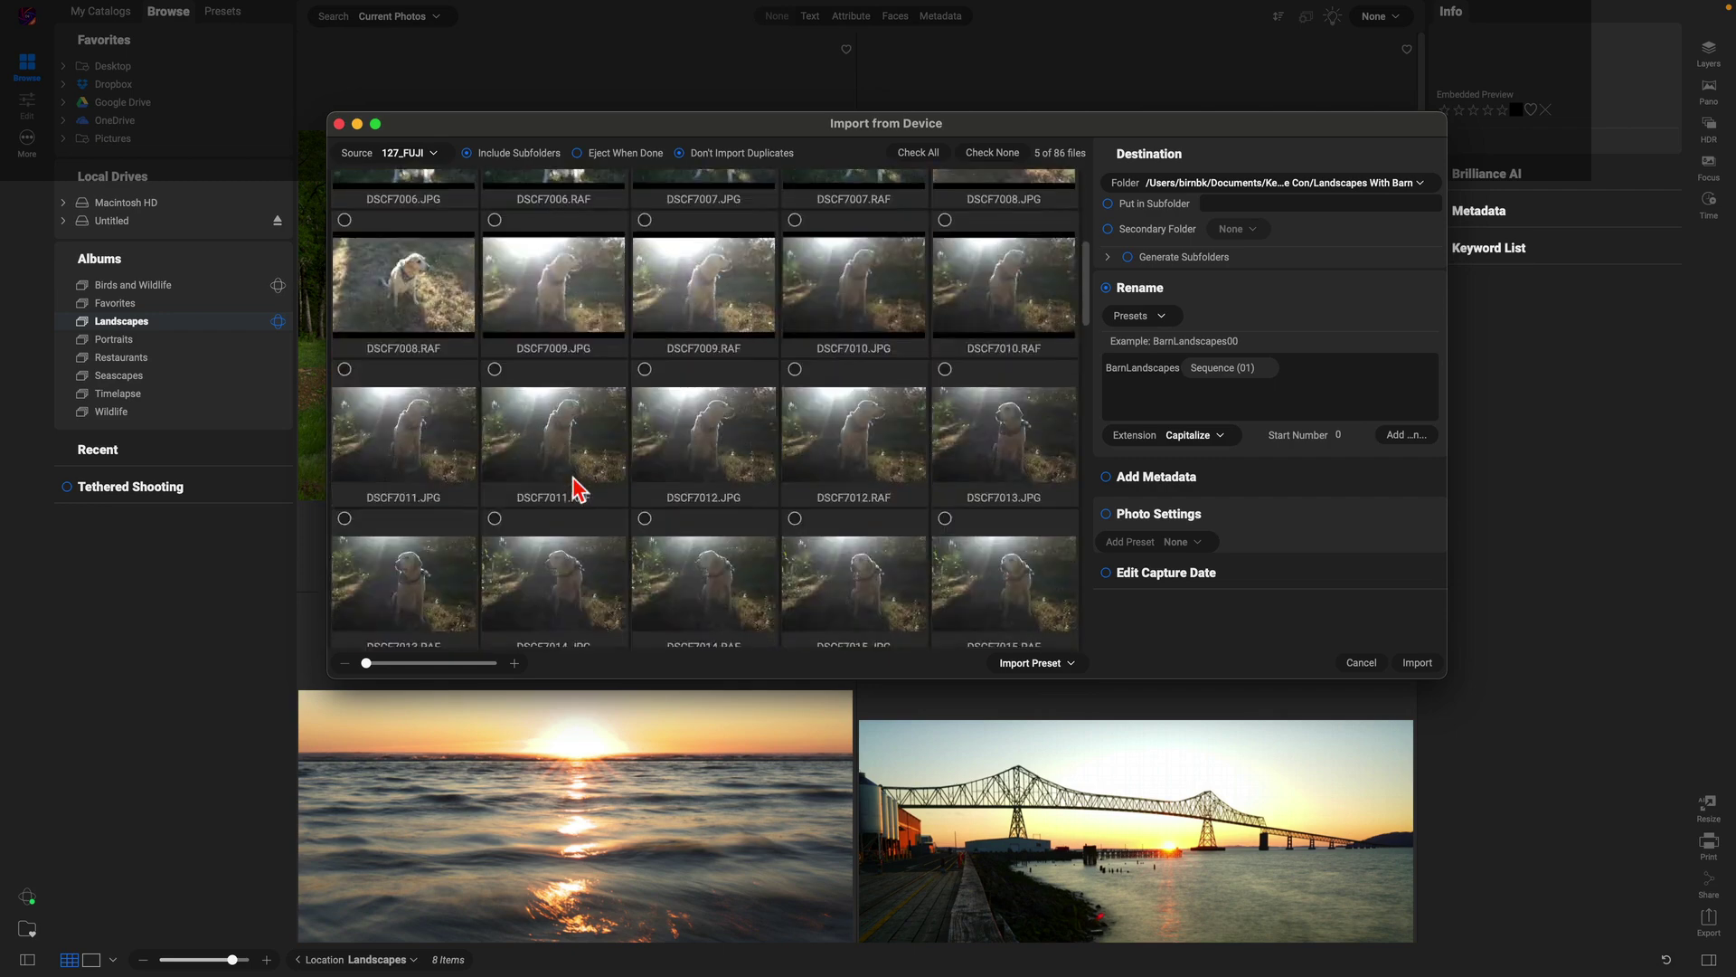
scroll(579, 491, "down", 10)
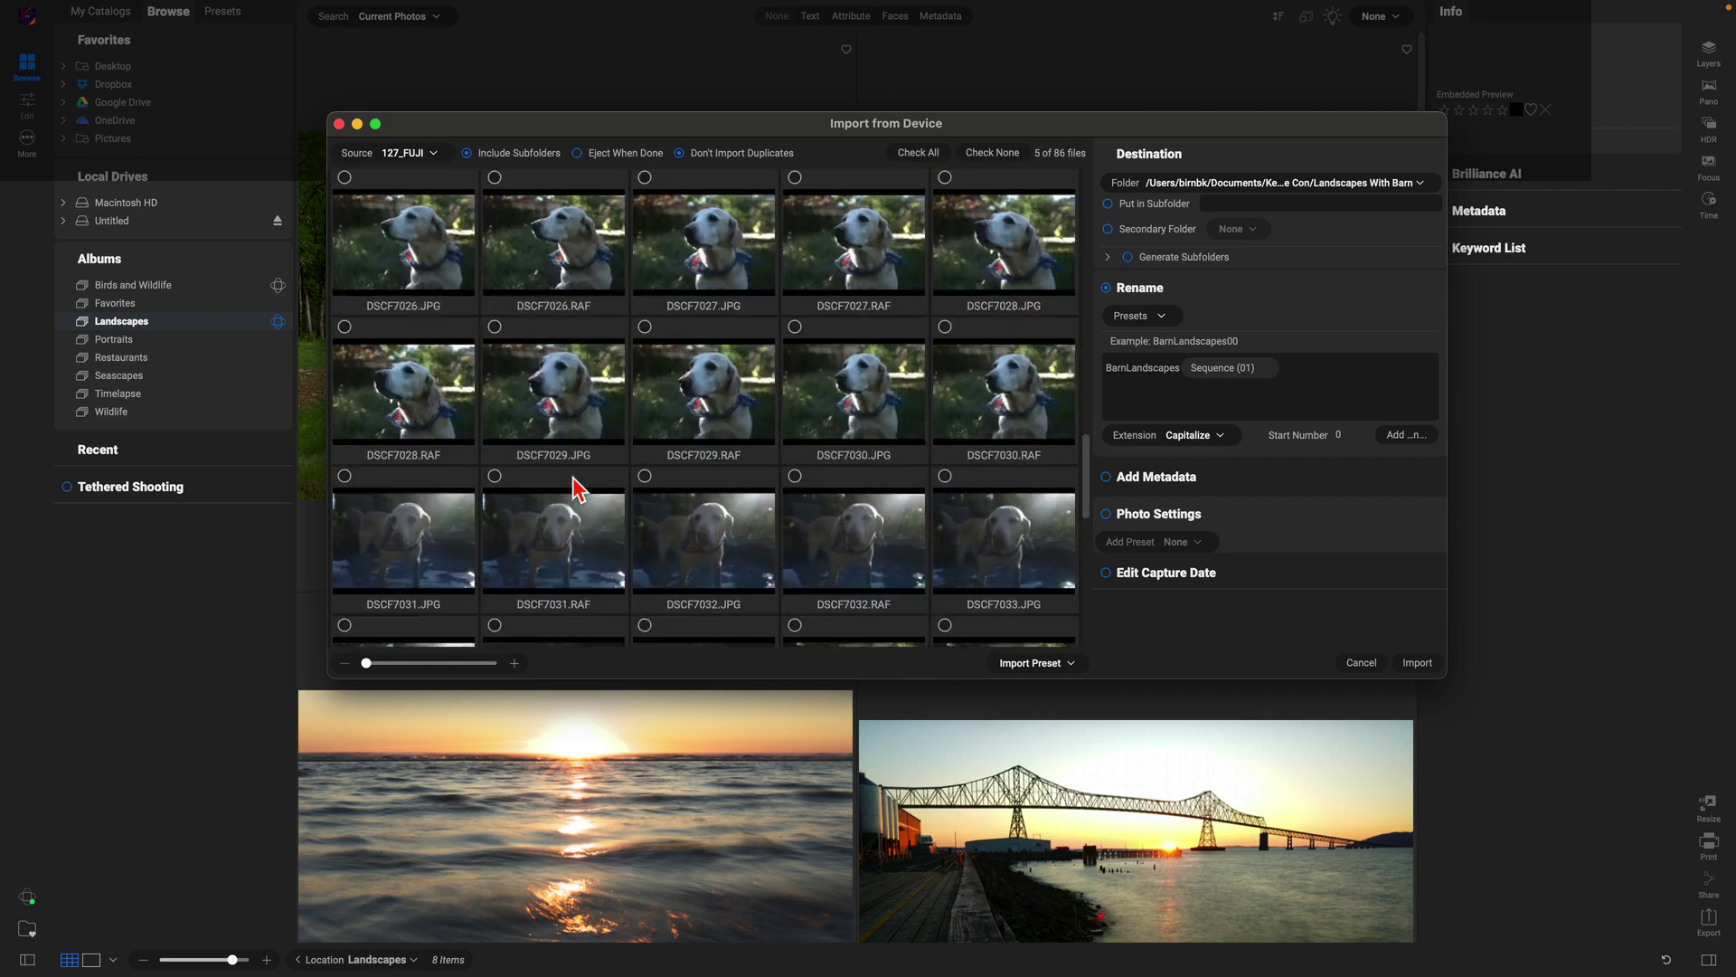
scroll(579, 491, "up", 15)
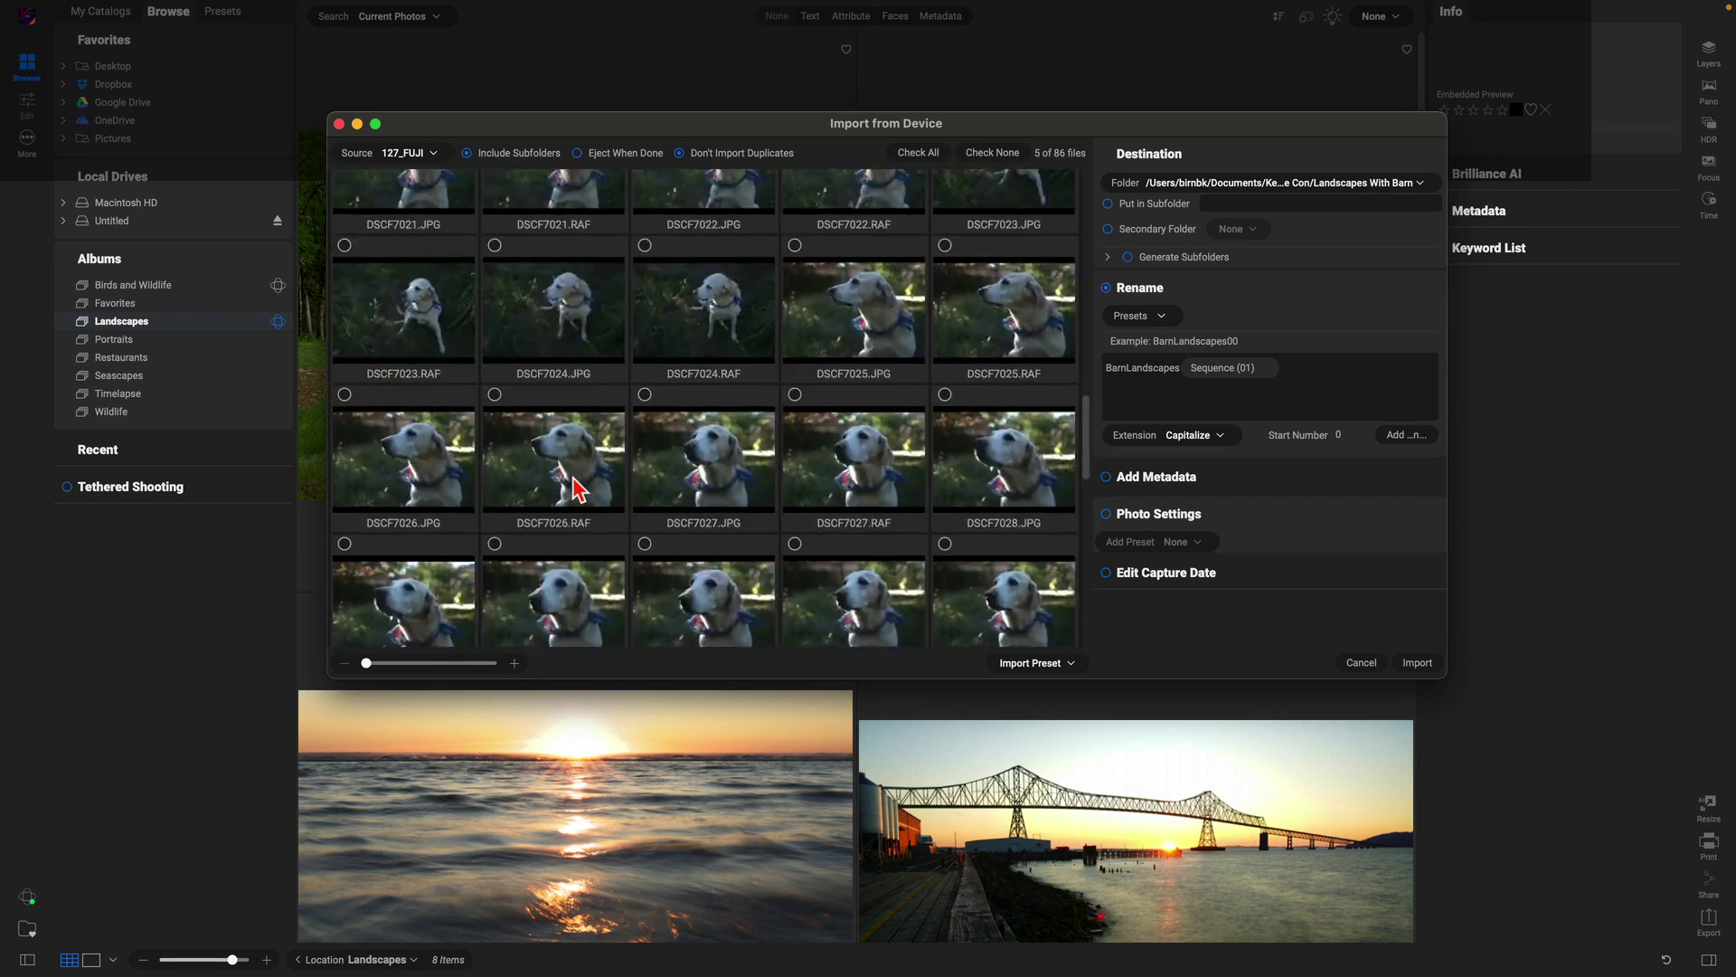
scroll(578, 491, "down", 6)
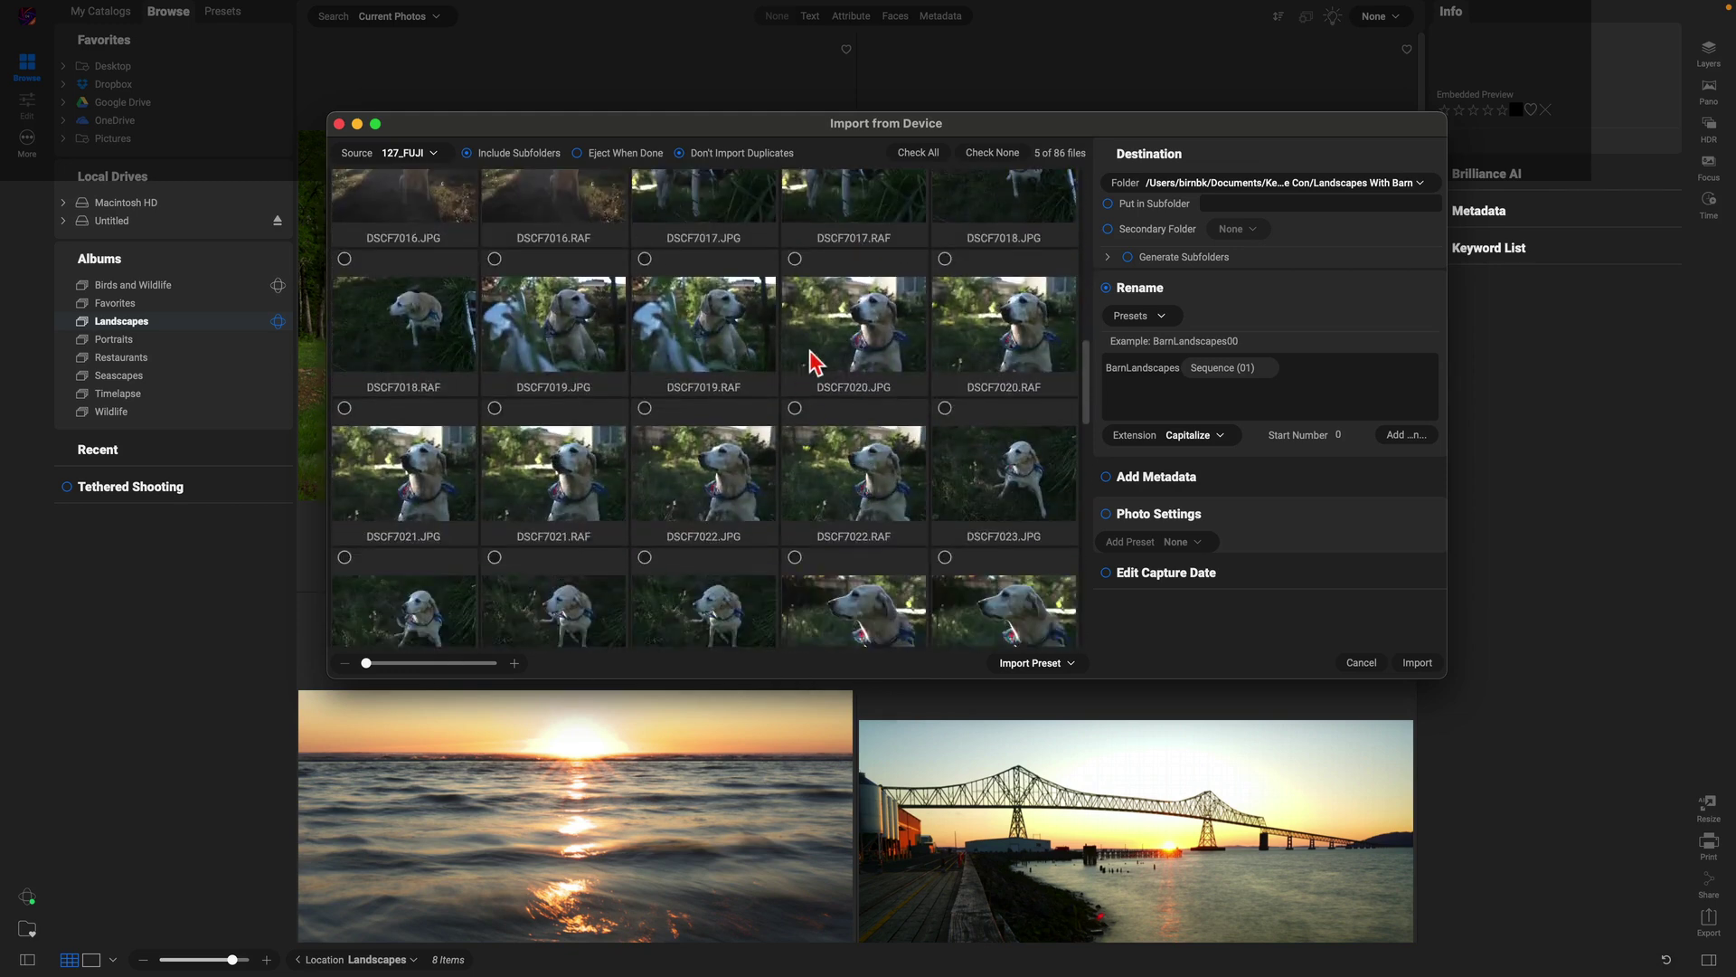
left_click(945, 259)
scroll(797, 420, "down", 2)
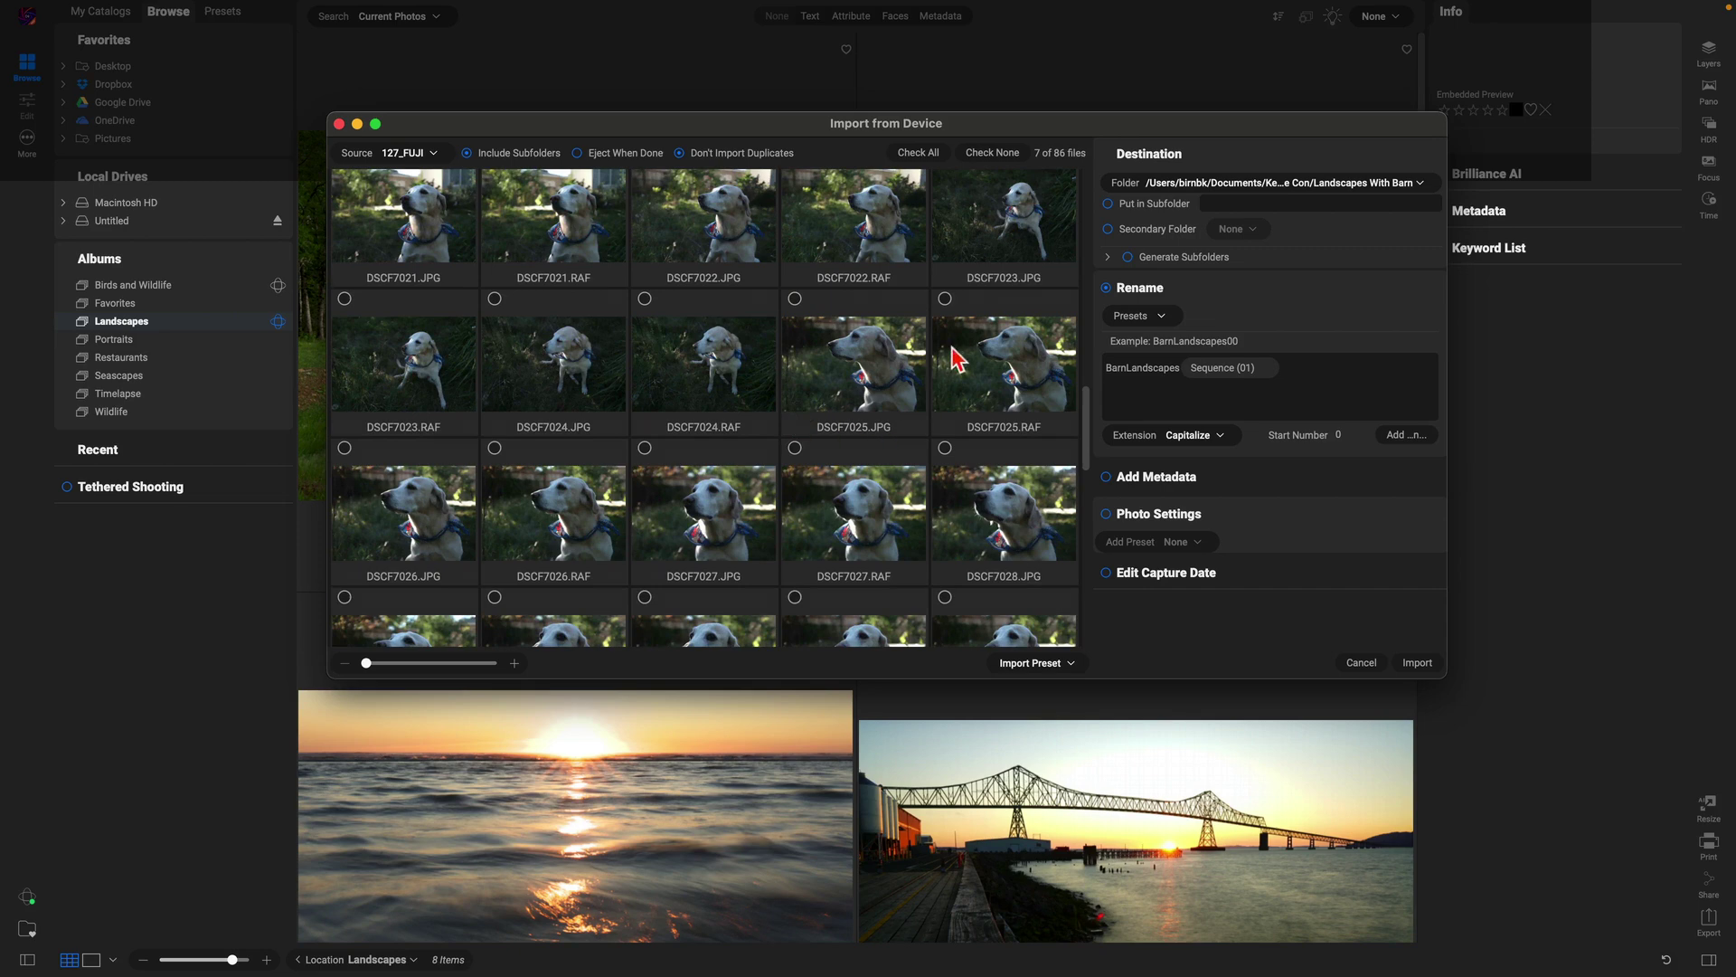
left_click(945, 298)
left_click(794, 449)
Create a folder named Doggo inside Getting Started Photo RAW 2025 and set it as the import destination
left_click(1419, 183)
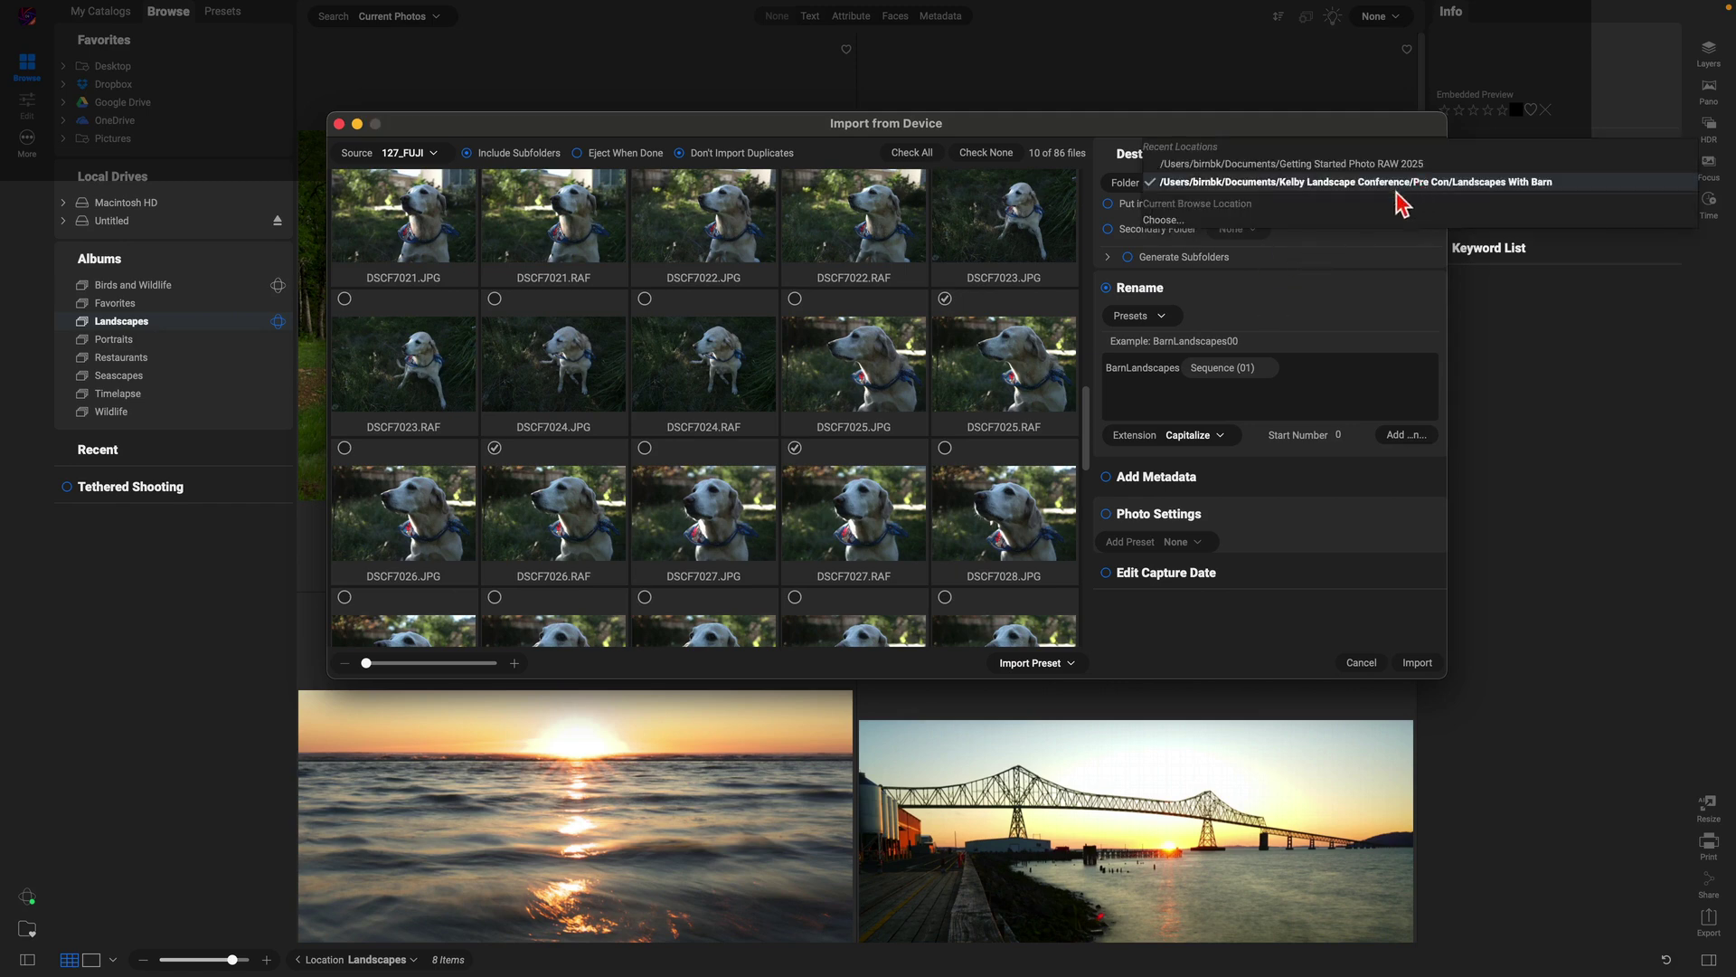
left_click(1306, 219)
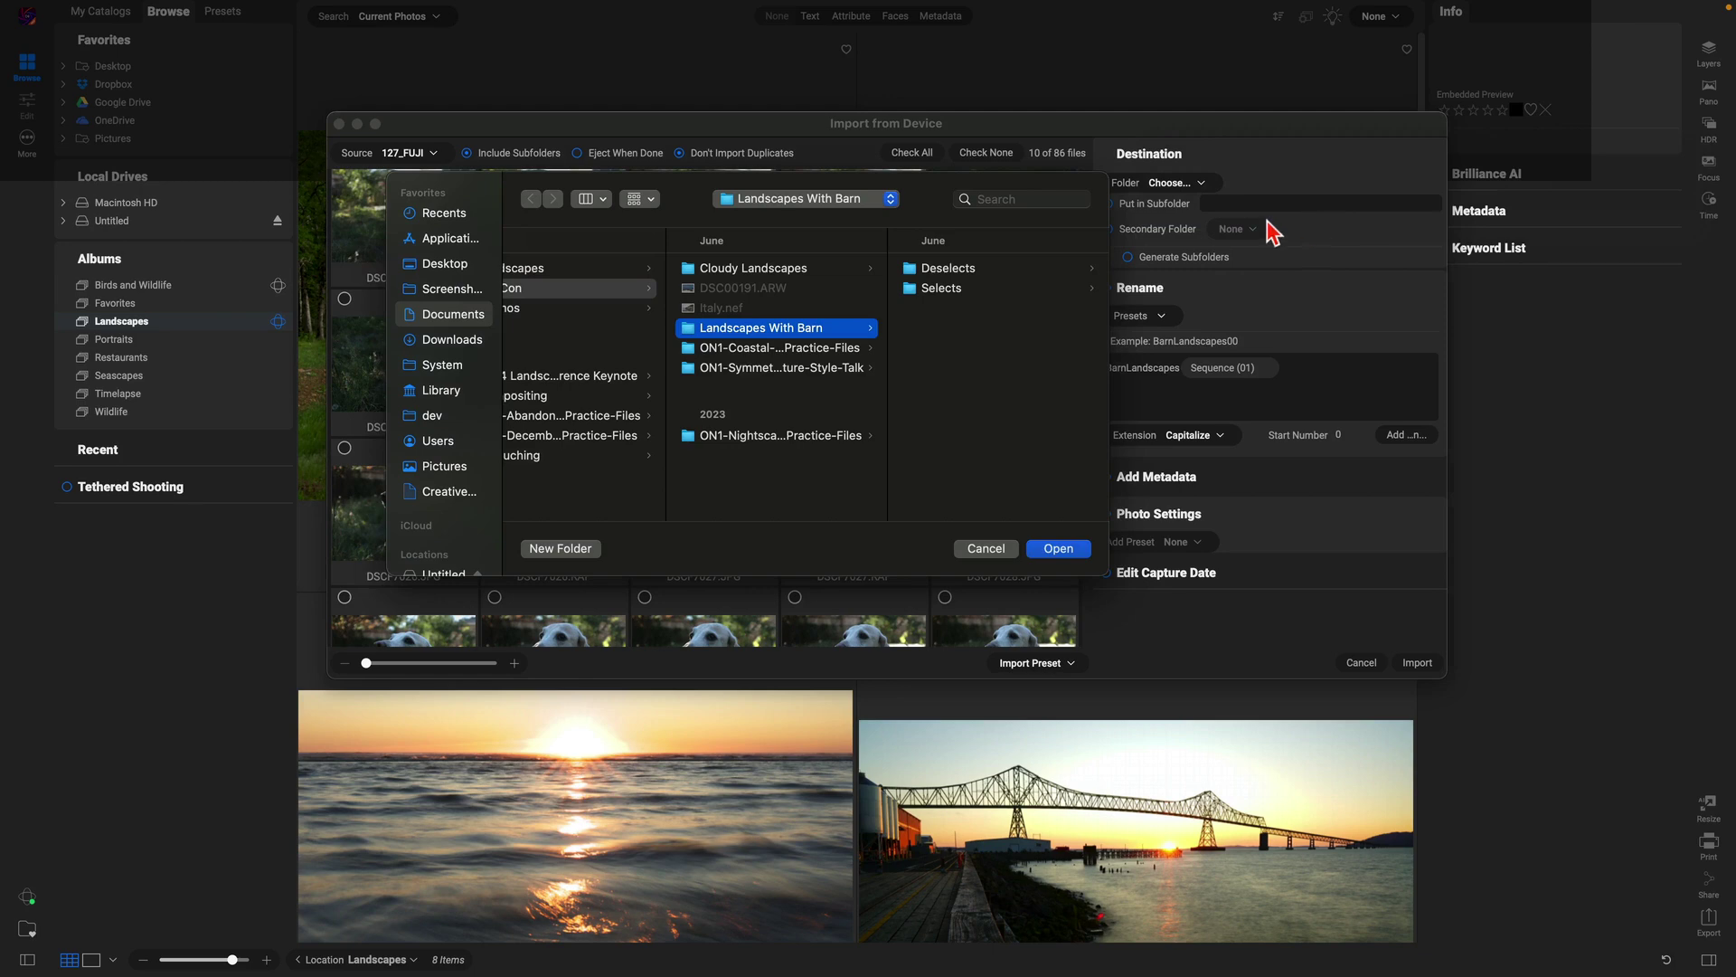
scroll(562, 350, "left", 6)
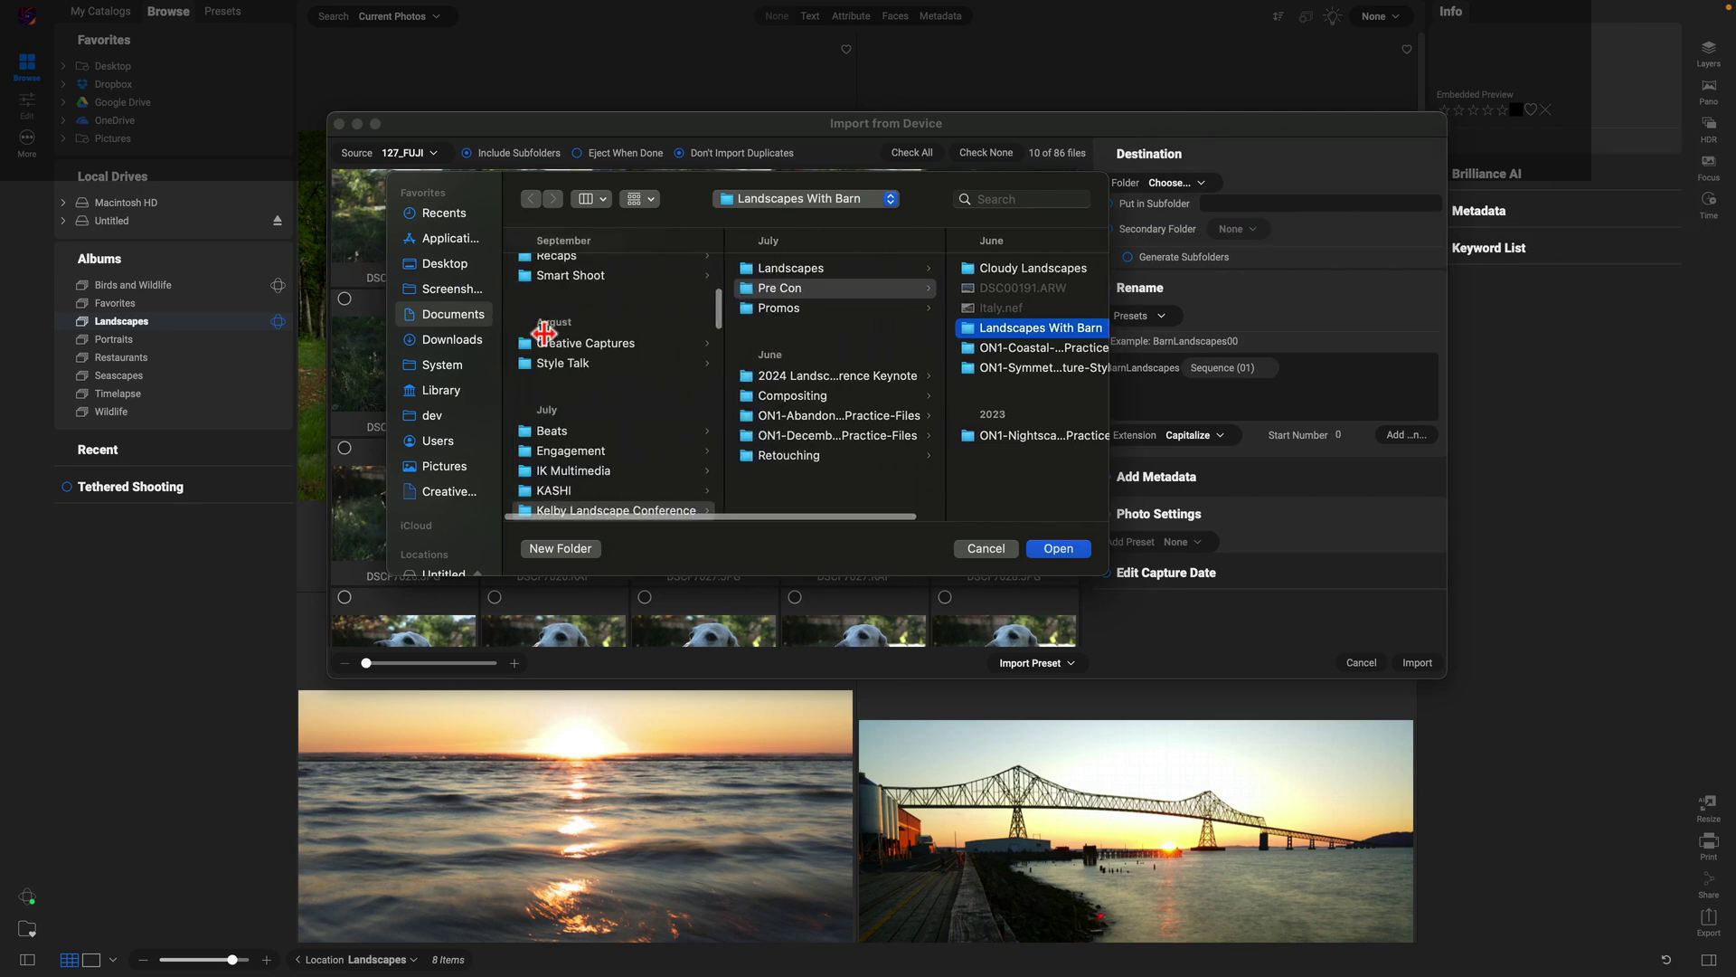
scroll(573, 398, "up", 10)
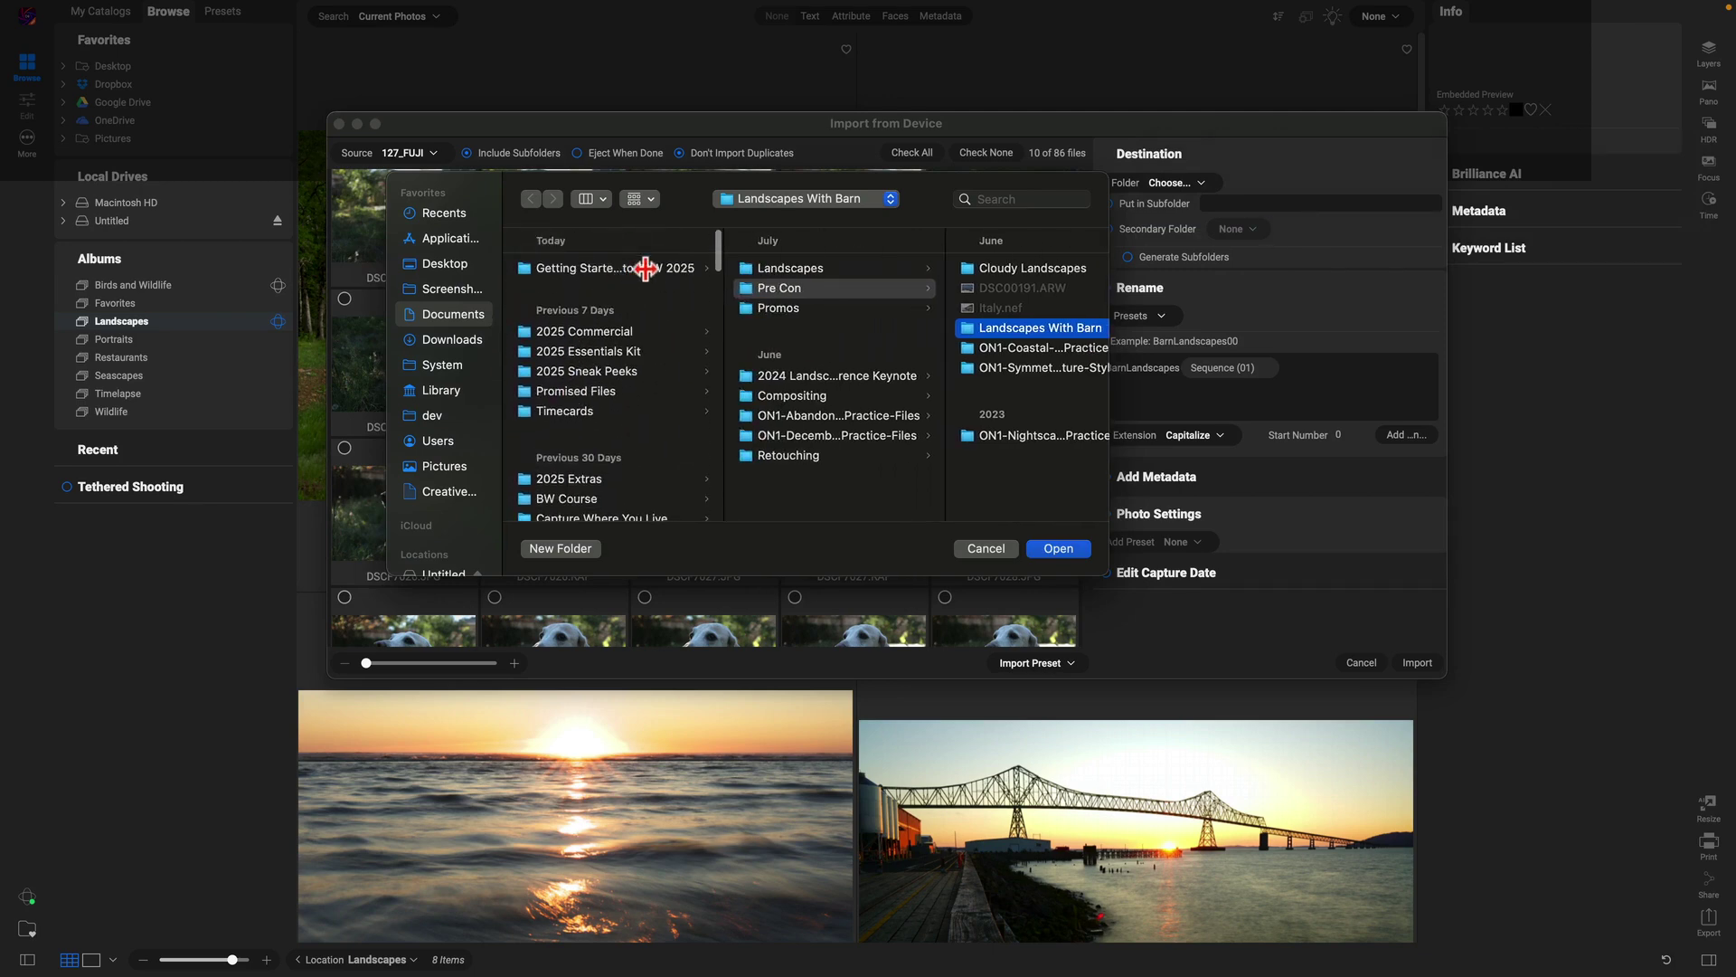
left_click(648, 264)
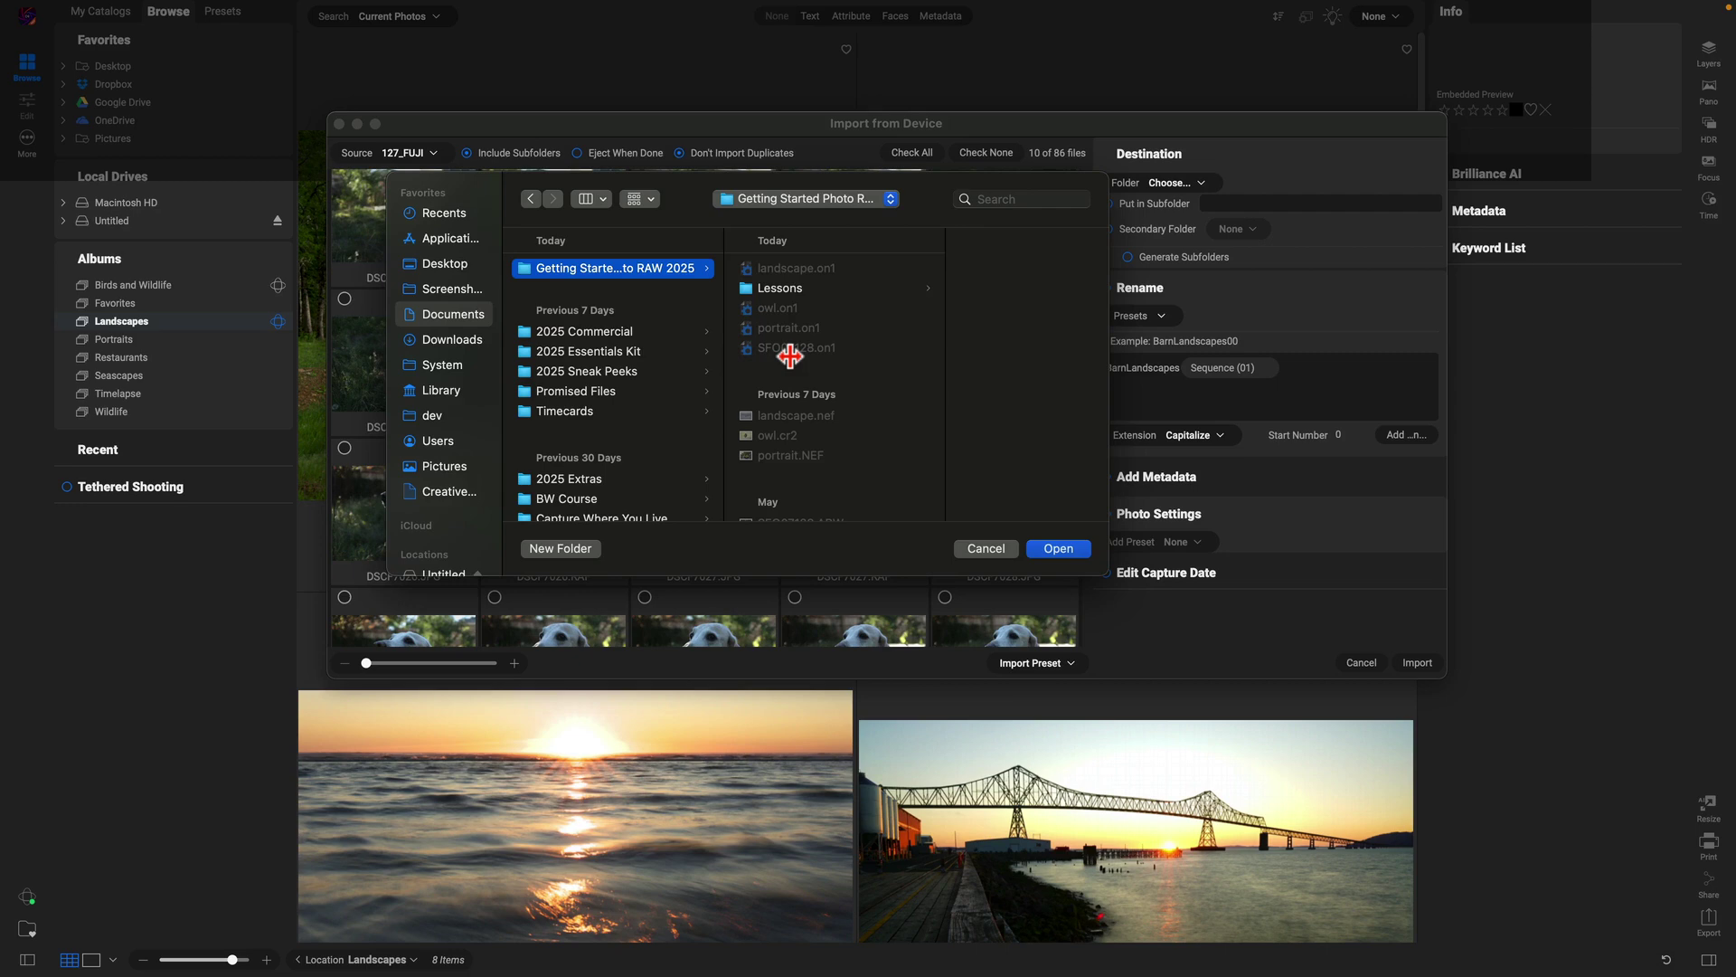
key("super+shift+n")
type("Doggo")
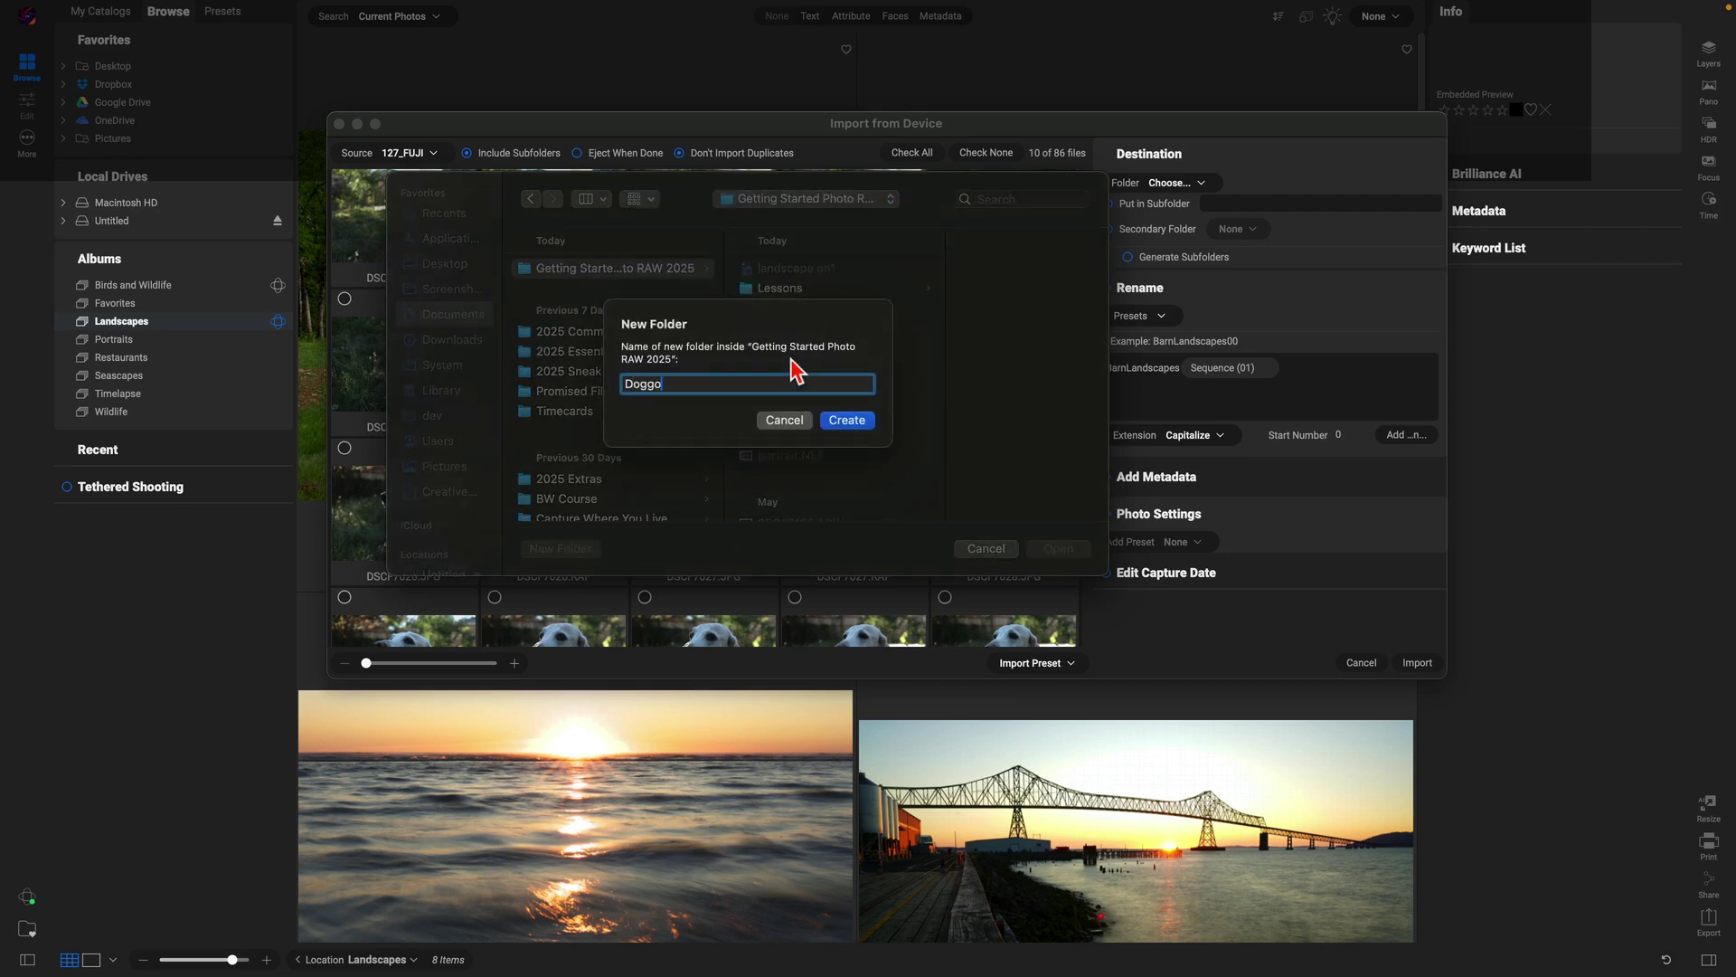
key("Return")
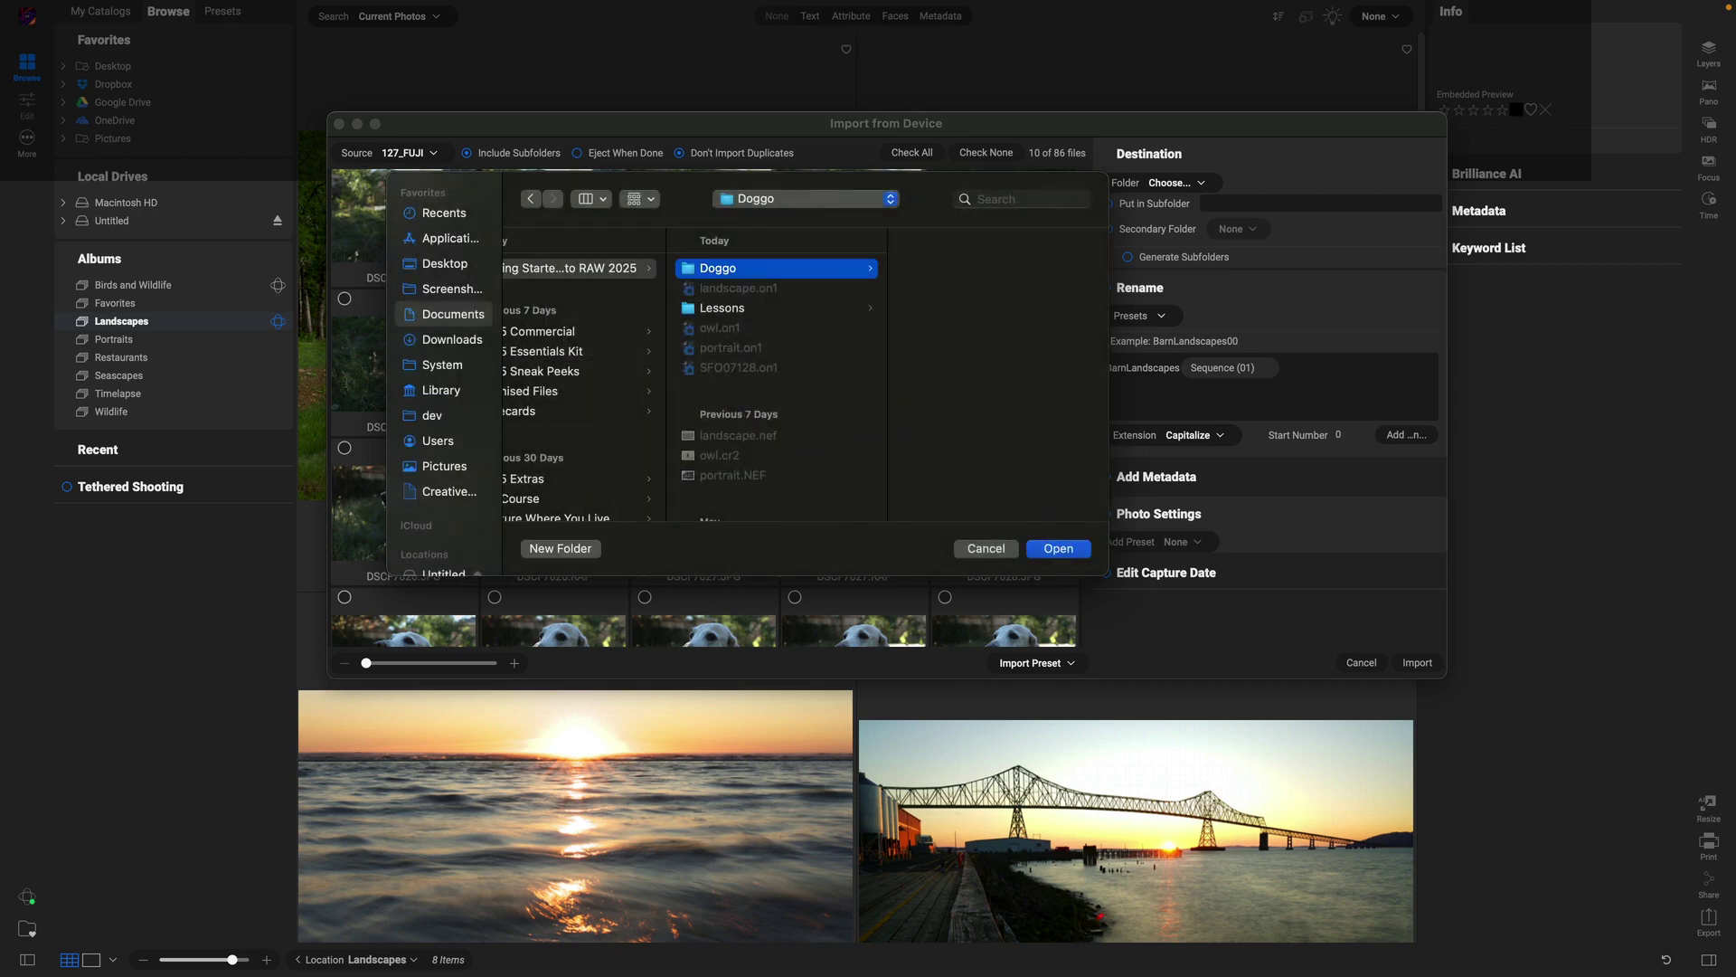
key("Return")
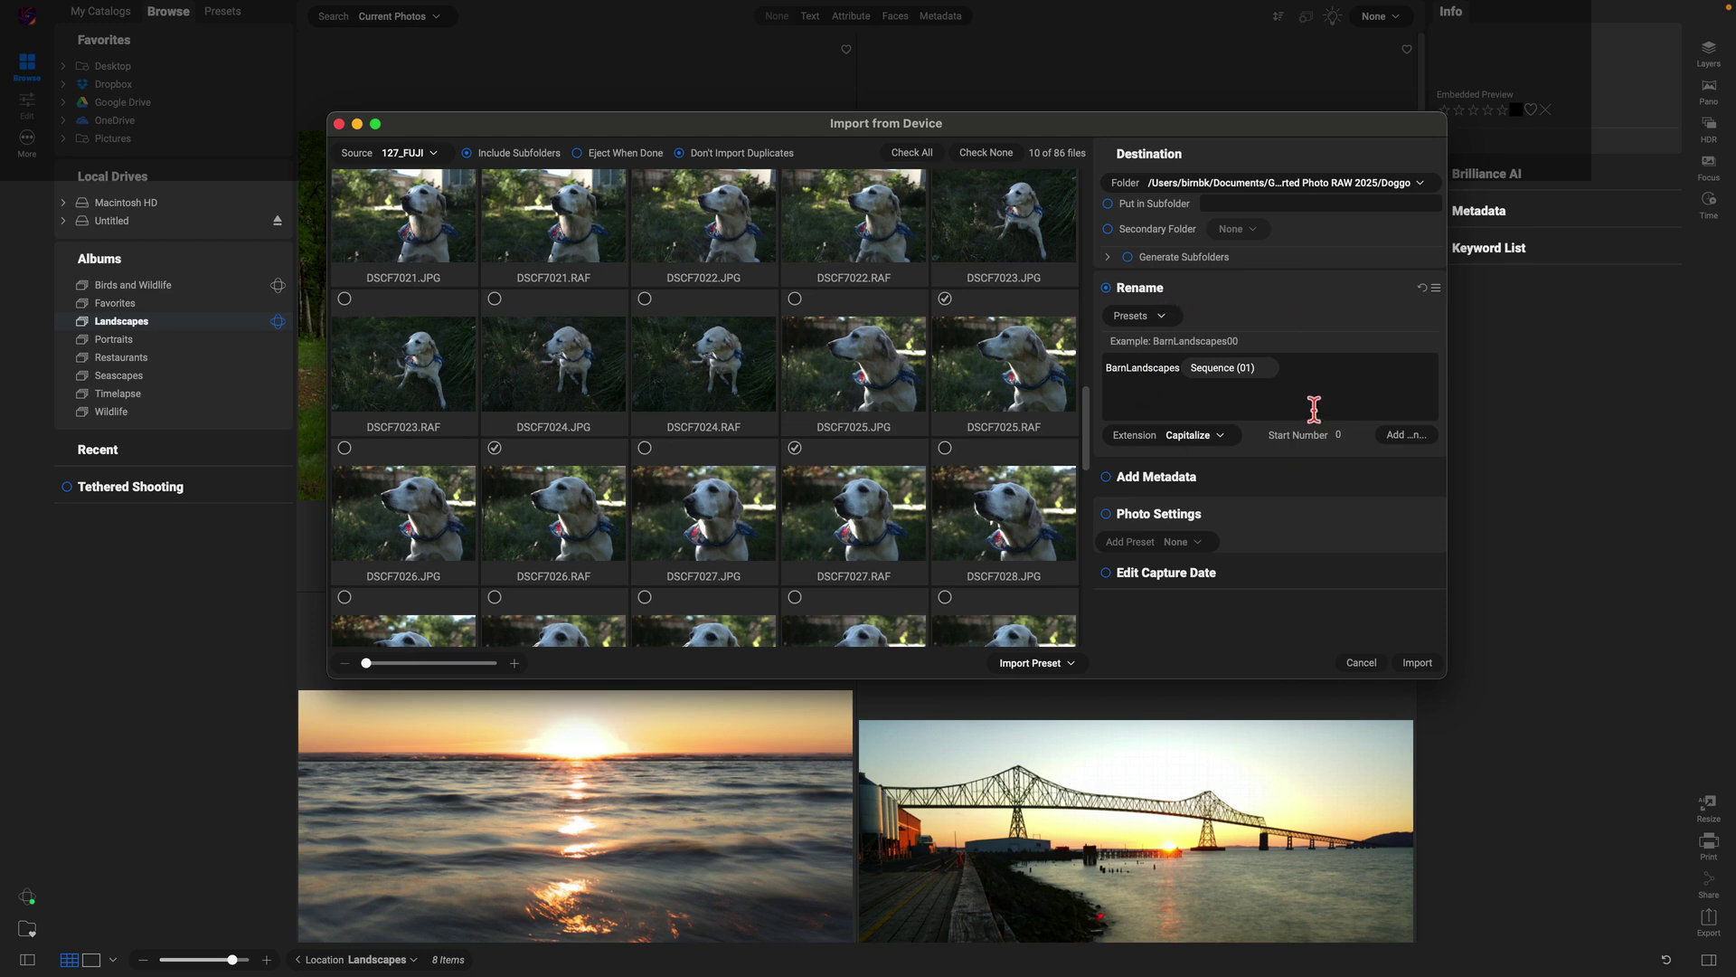
Set the import renaming pattern to the text Bentley followed by a Sequence (01) token
left_click(1180, 373)
type("Bentley")
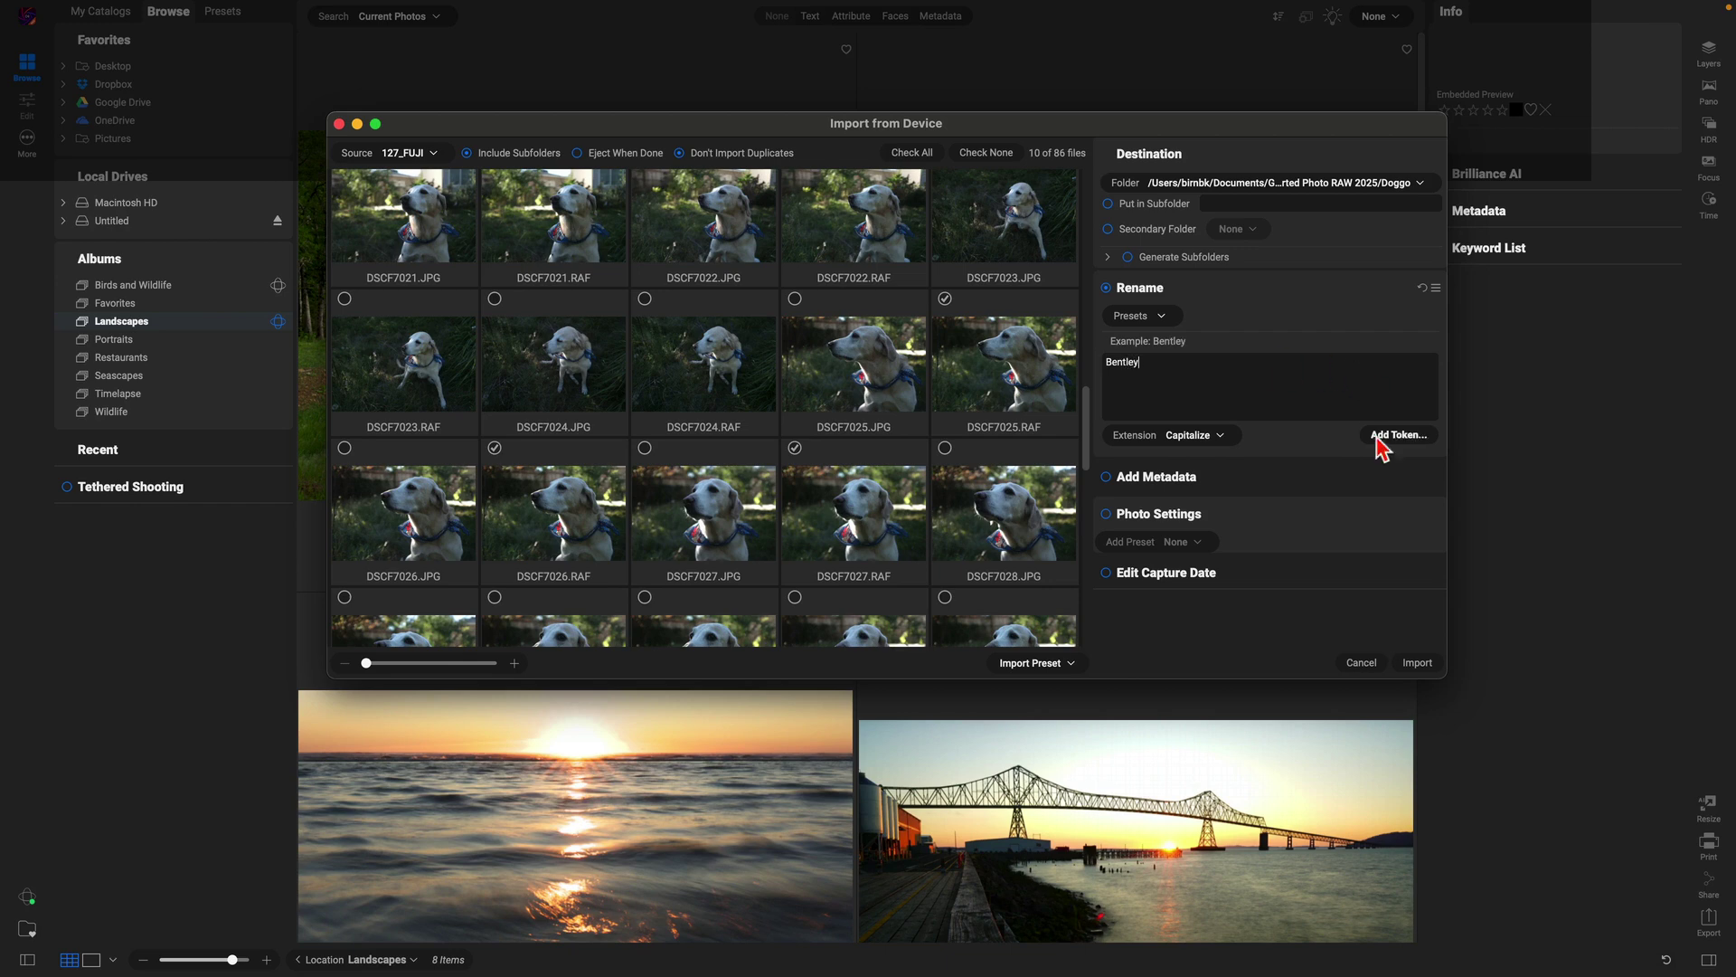
left_click(1393, 436)
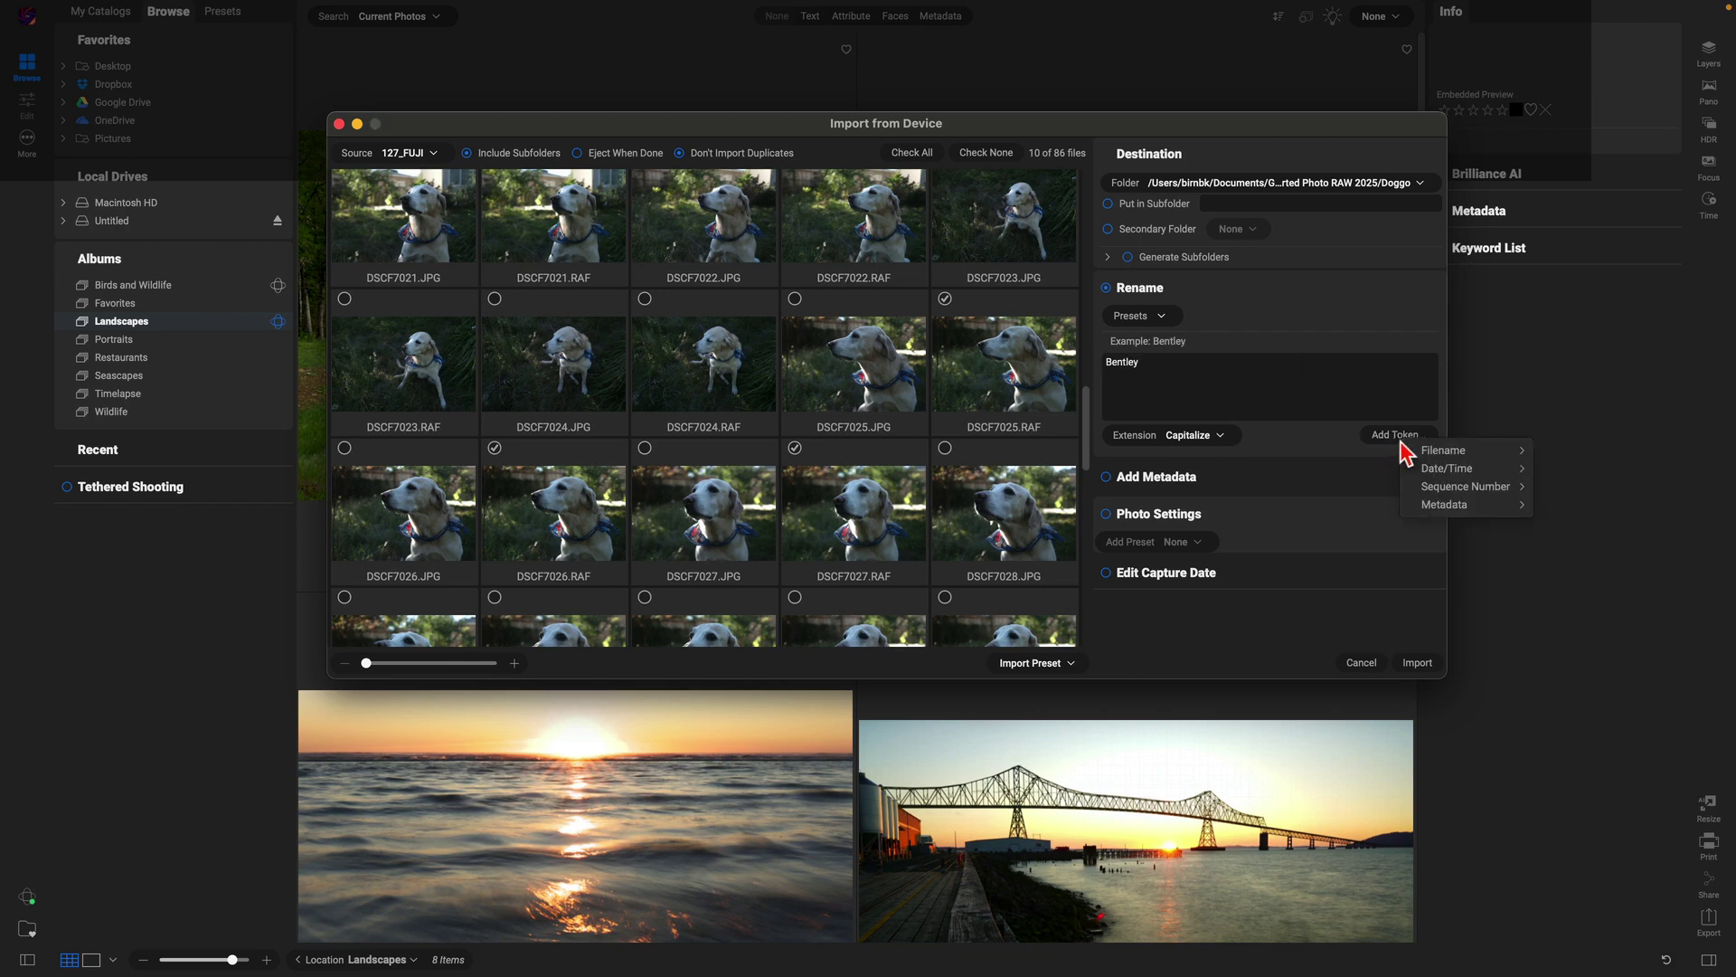
mouse_move(1488, 493)
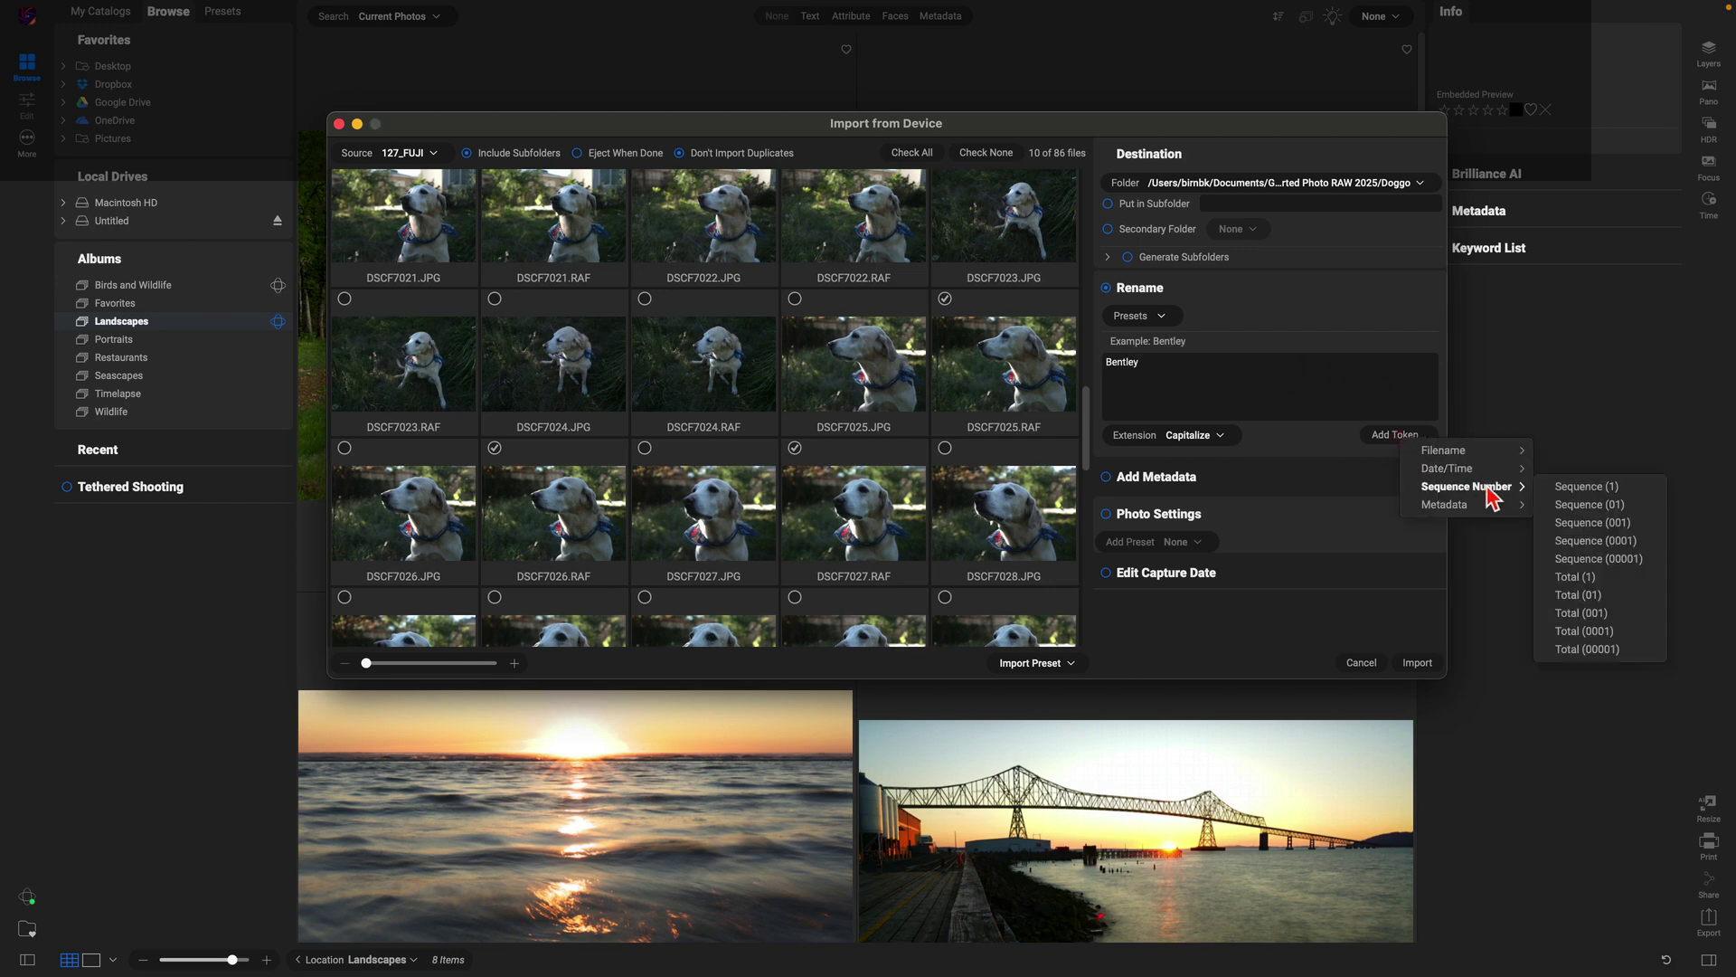
left_click(1578, 503)
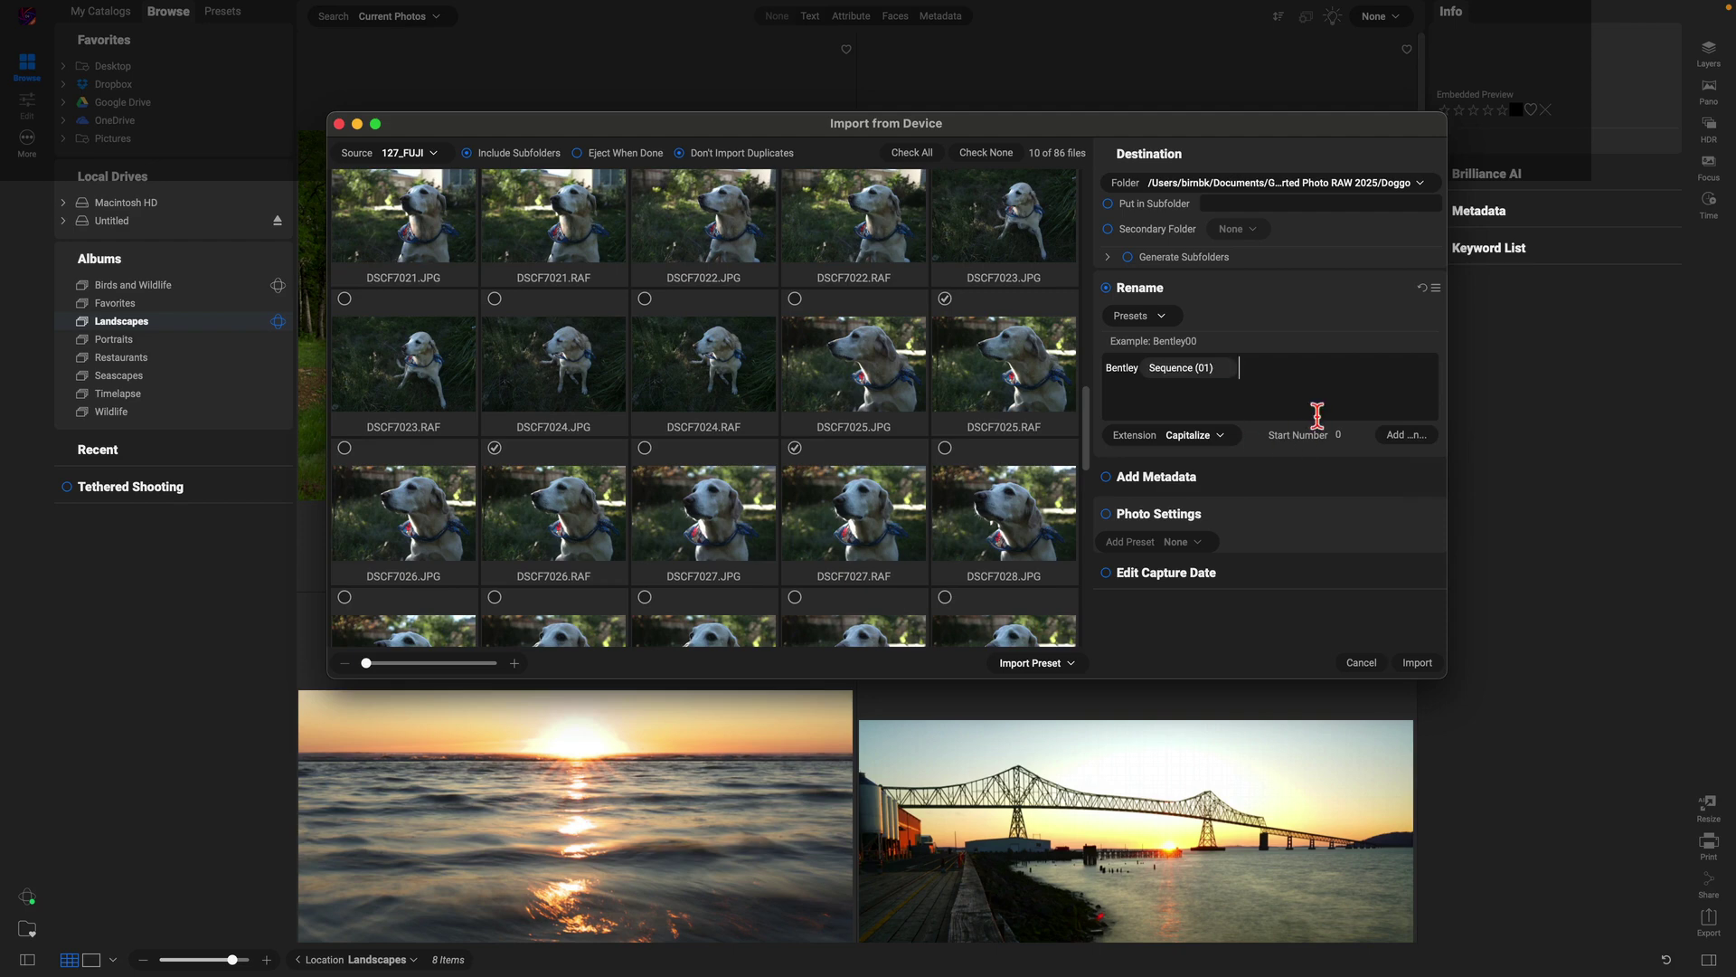
Enable adding metadata on import and enter the keywords dog, backyard, summer
left_click(1249, 486)
scroll(1249, 542, "down", 3)
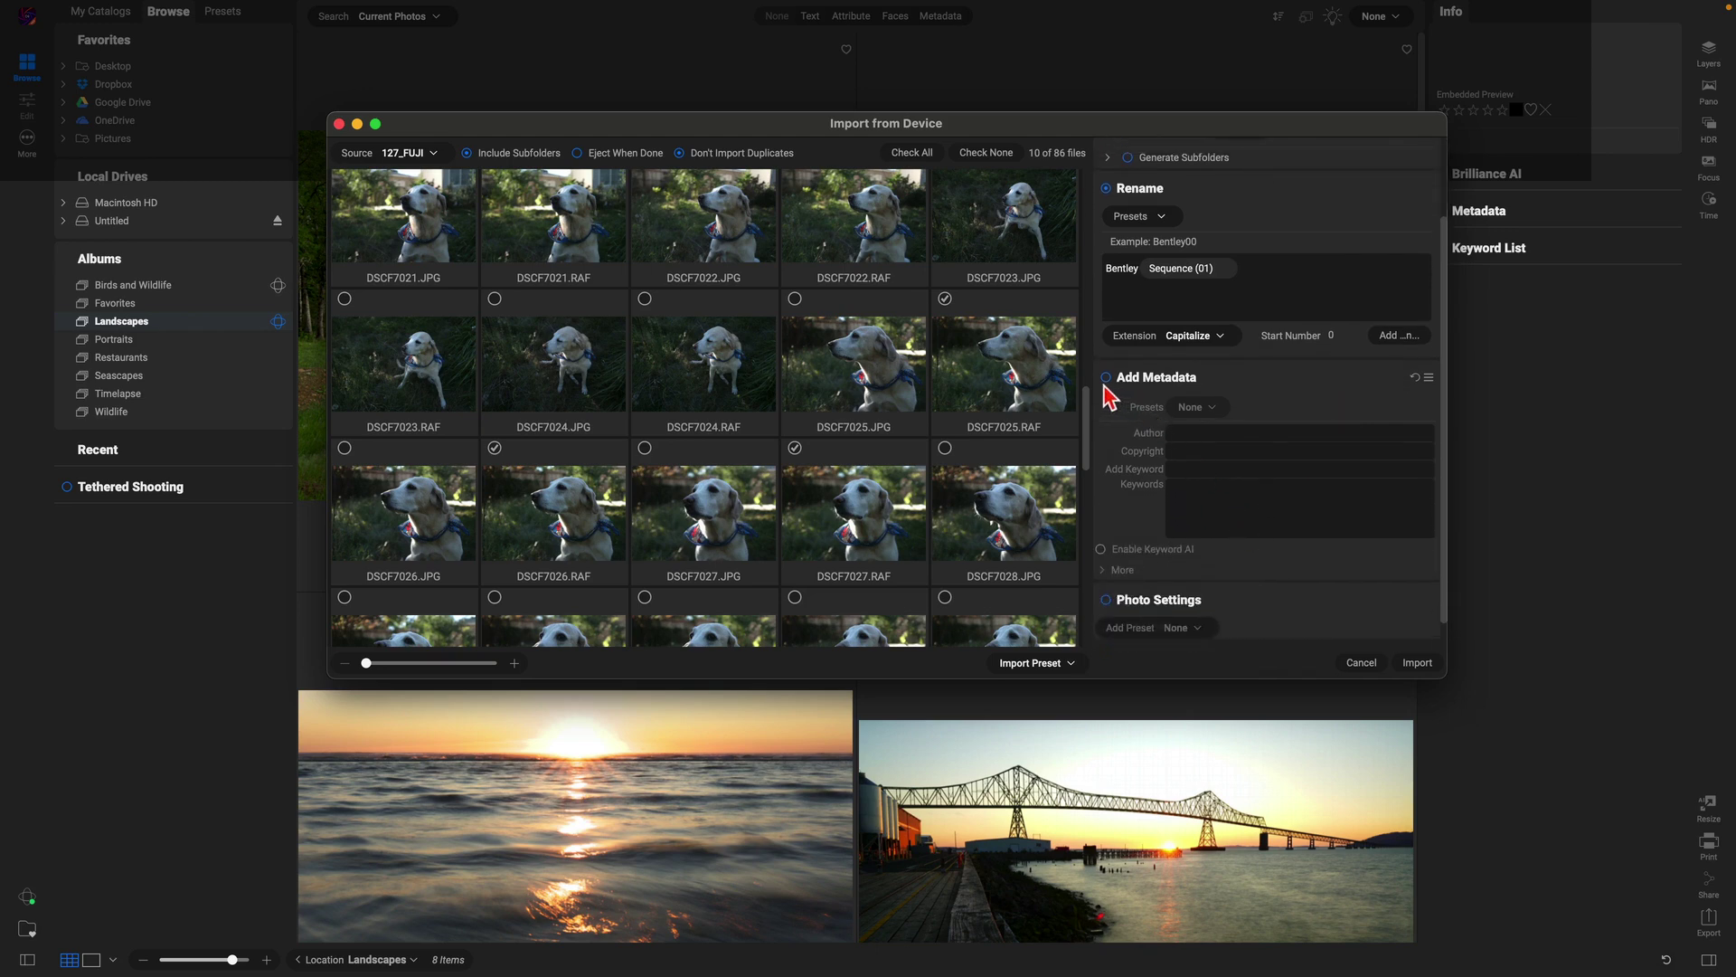
left_click(1105, 378)
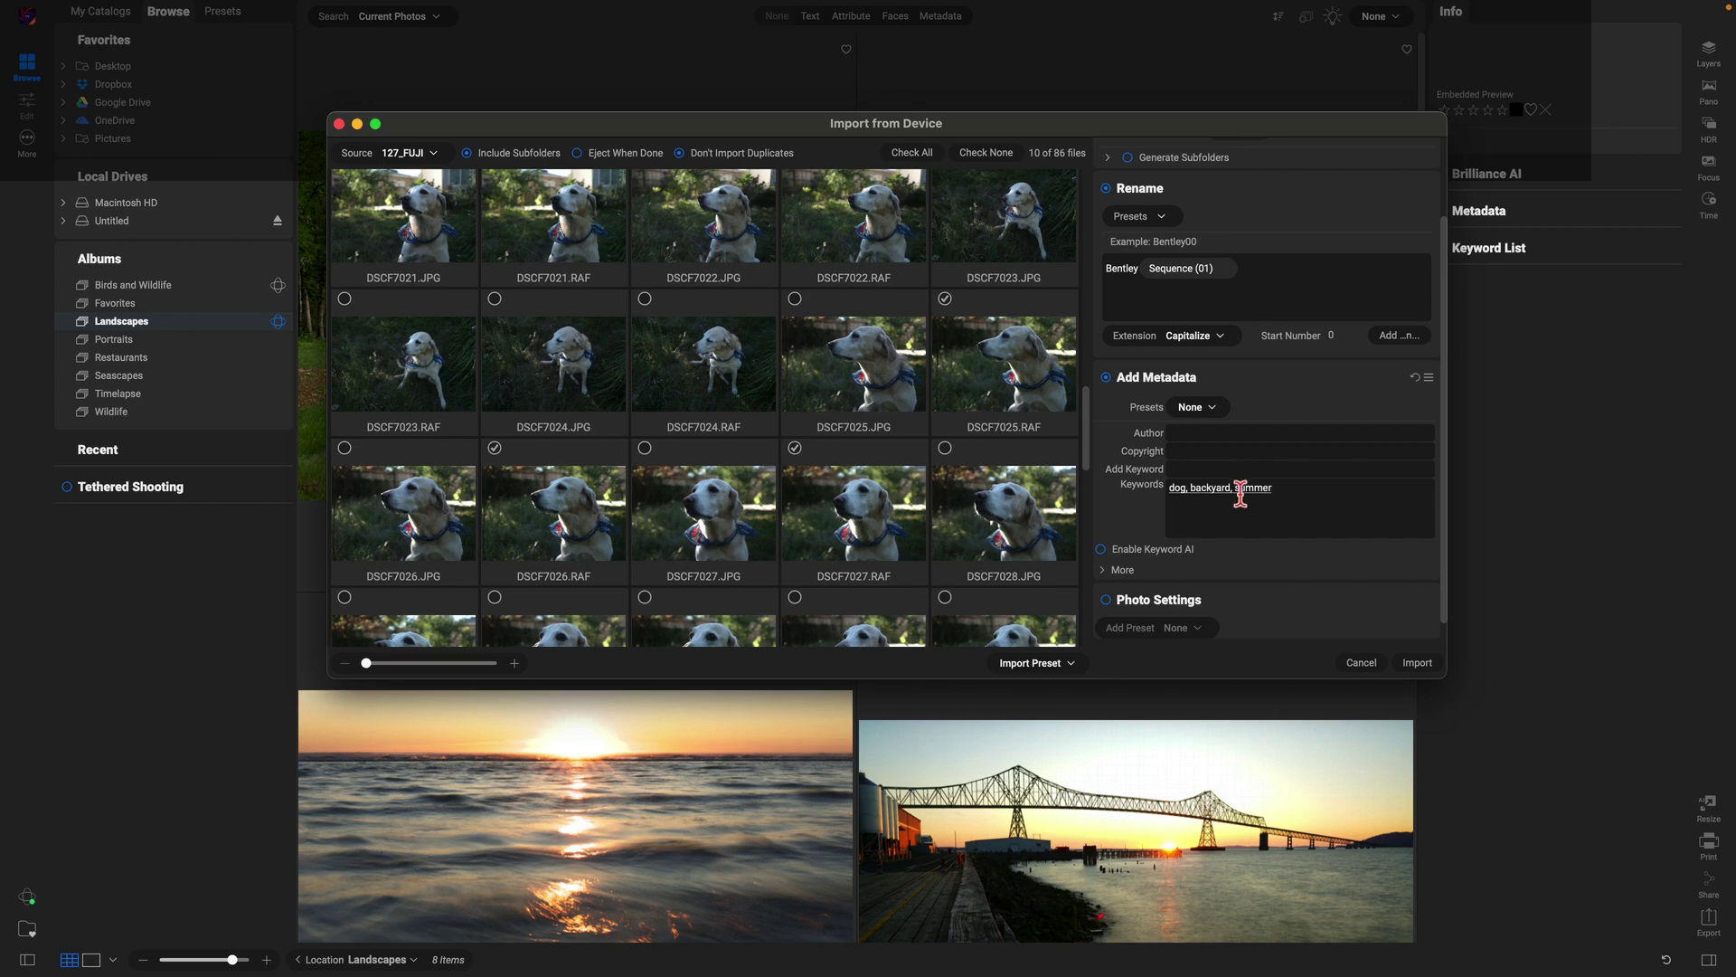
Check the Photo Settings and Edit Capture Date import options without applying them, and import the checked photos
scroll(1313, 576, "down", 1)
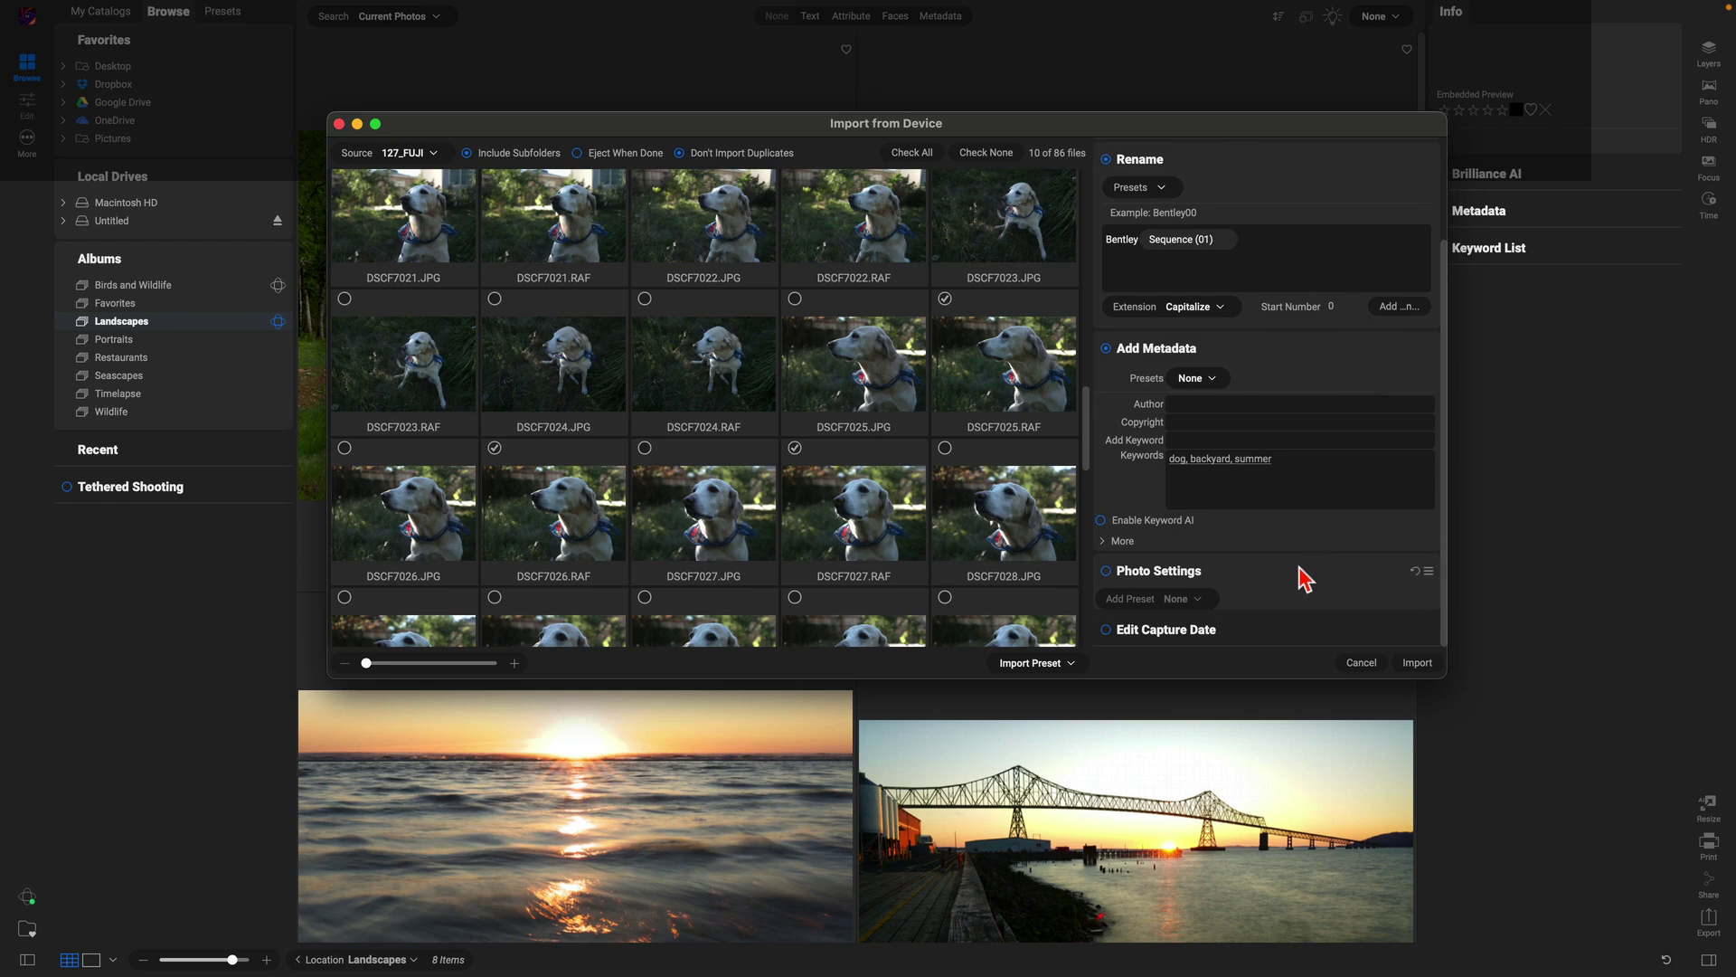
left_click(1262, 589)
scroll(1264, 588, "down", 1)
left_click(1107, 573)
left_click(1107, 572)
scroll(1271, 579, "down", 3)
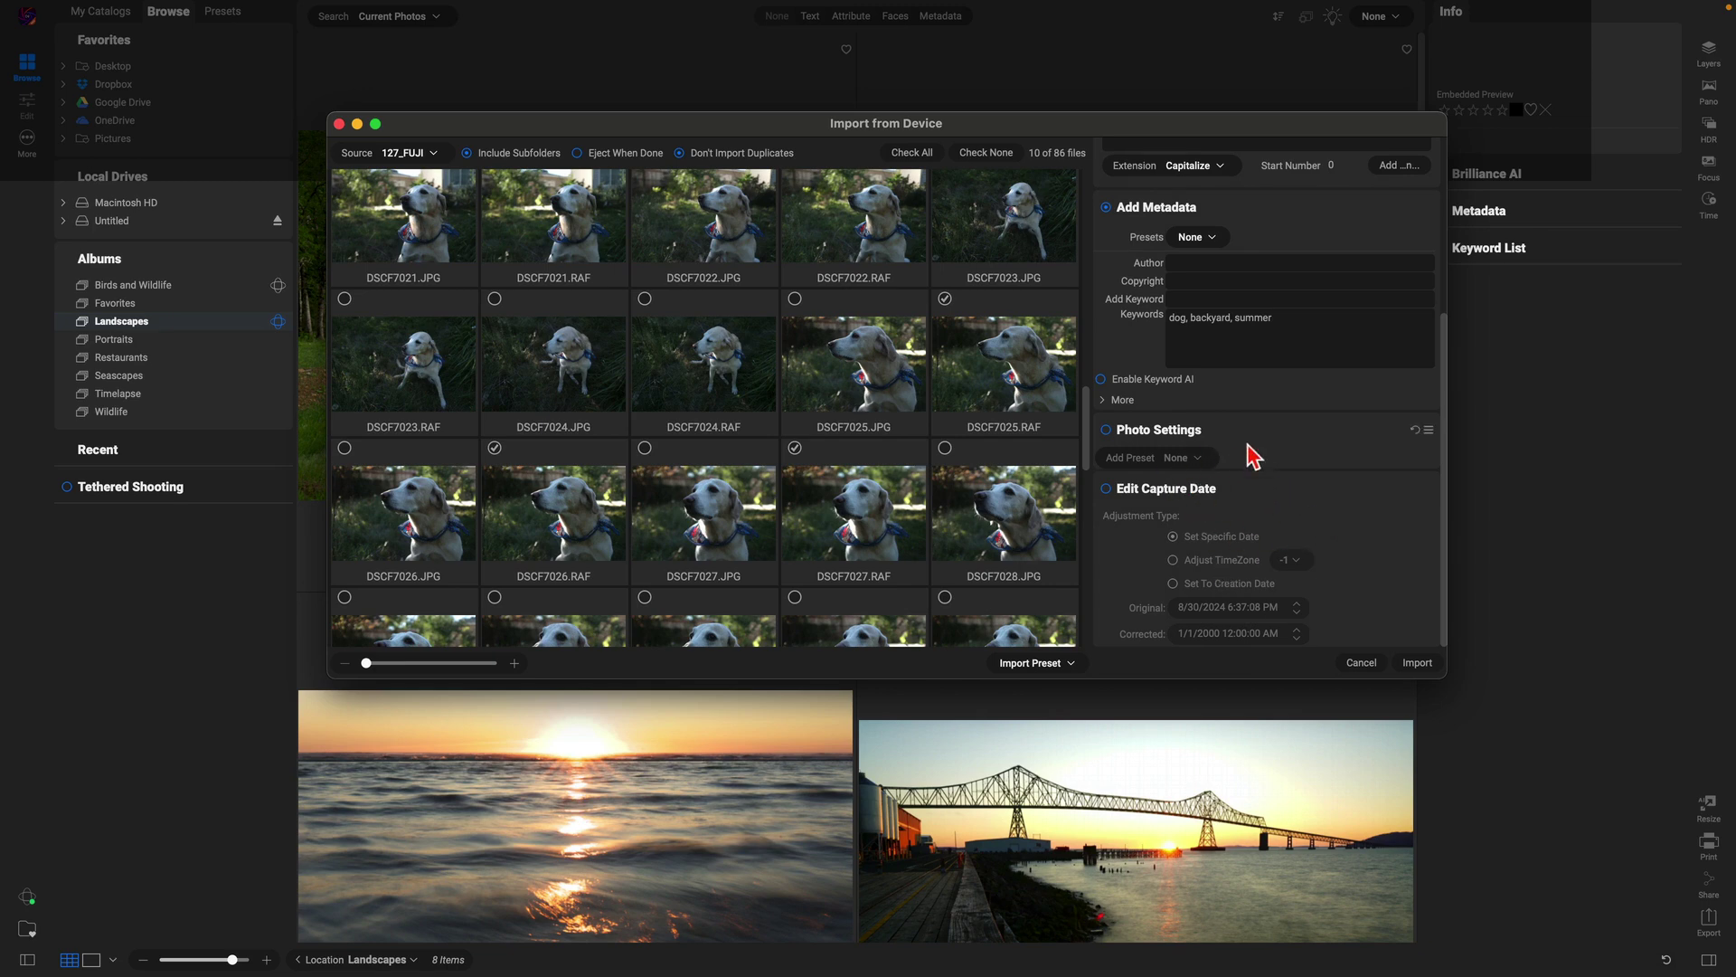
scroll(1216, 543, "up", 5)
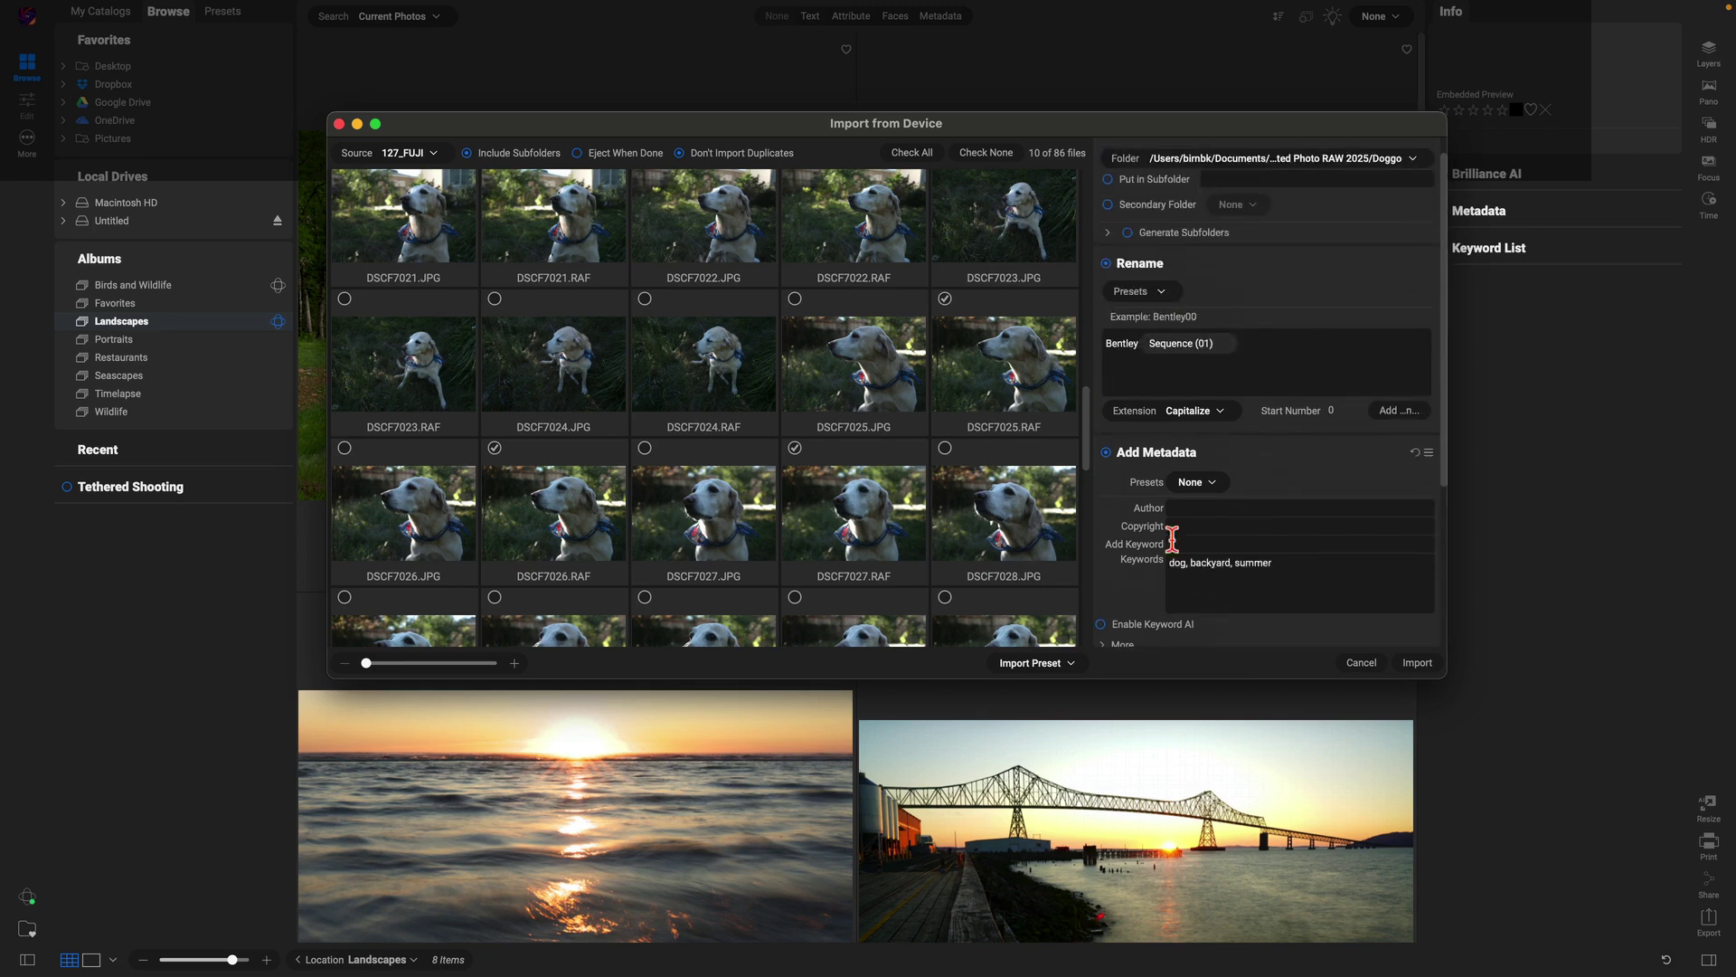
scroll(1248, 280, "up", 1)
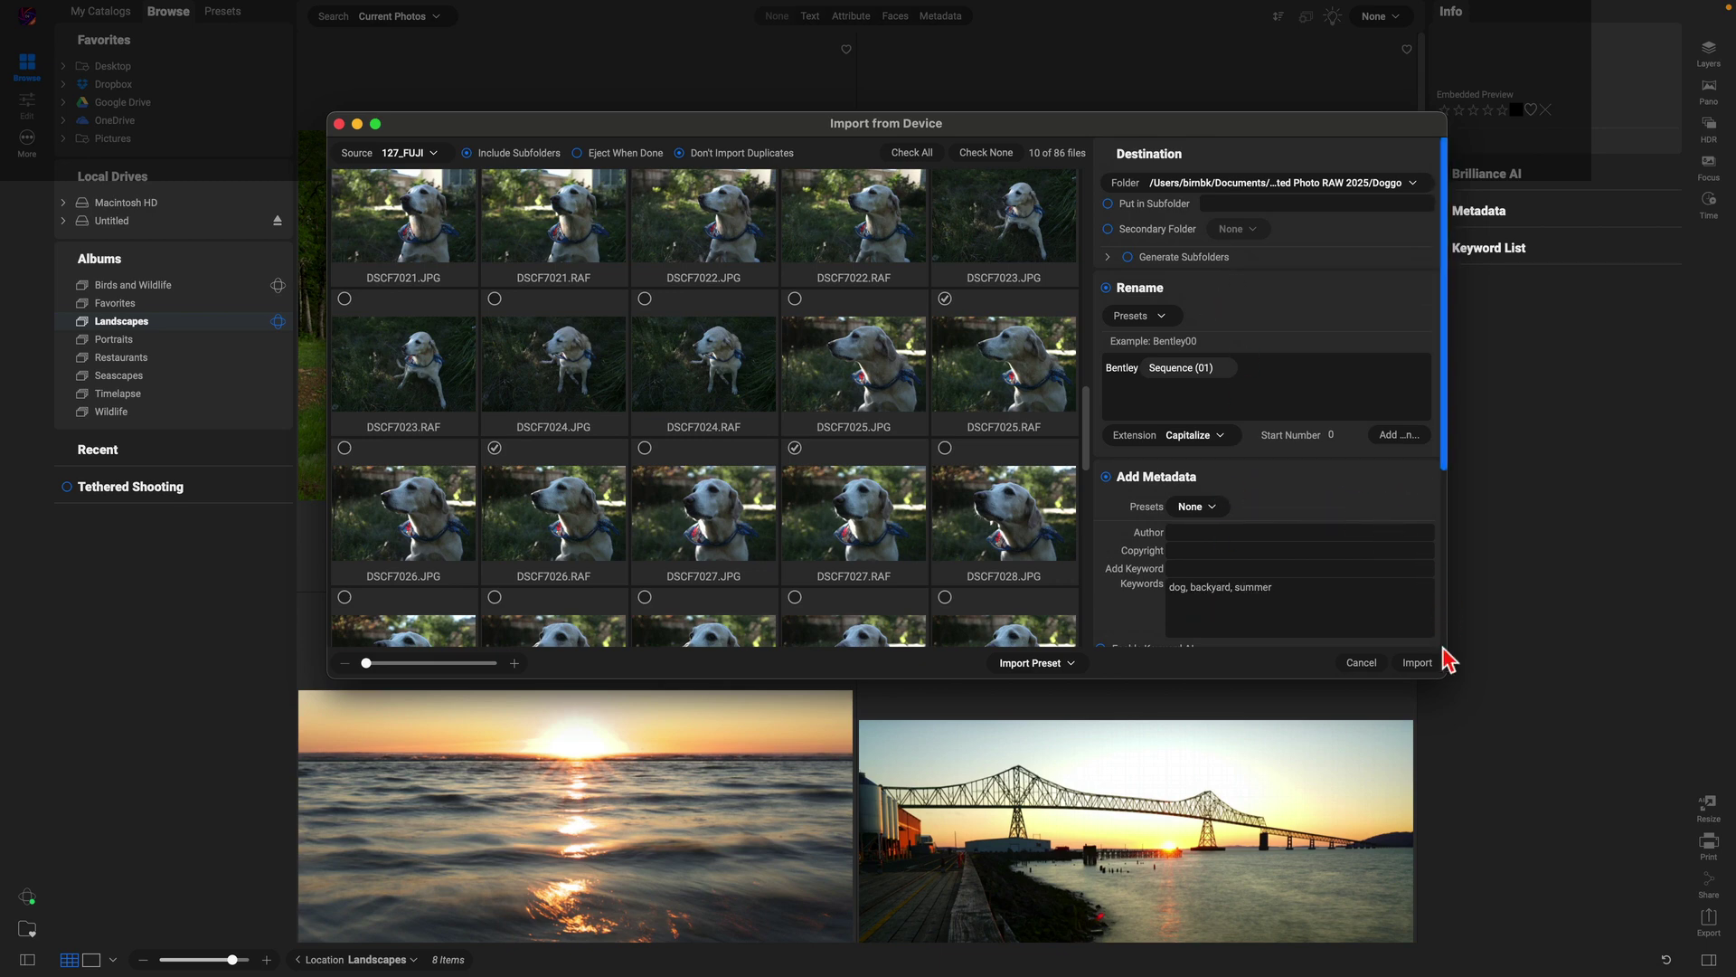
left_click(1417, 663)
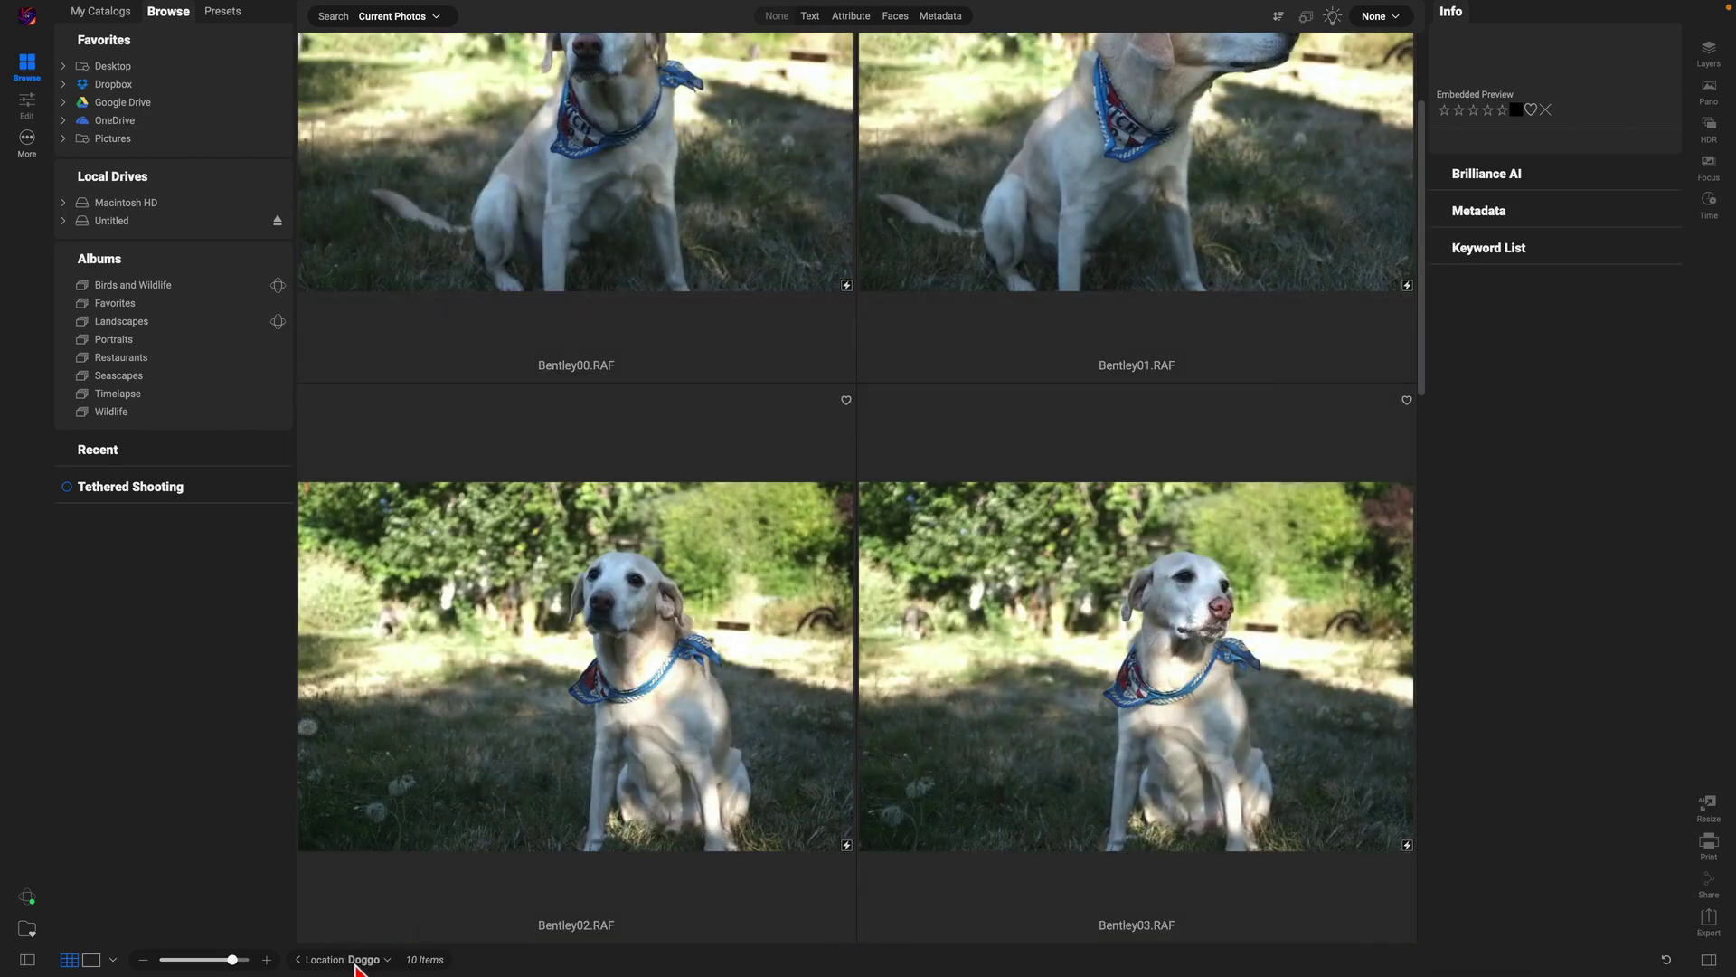
Look through the imported Bentley photos and shrink the thumbnails so the whole Doggo folder fits in the grid
scroll(827, 581, "up", 3)
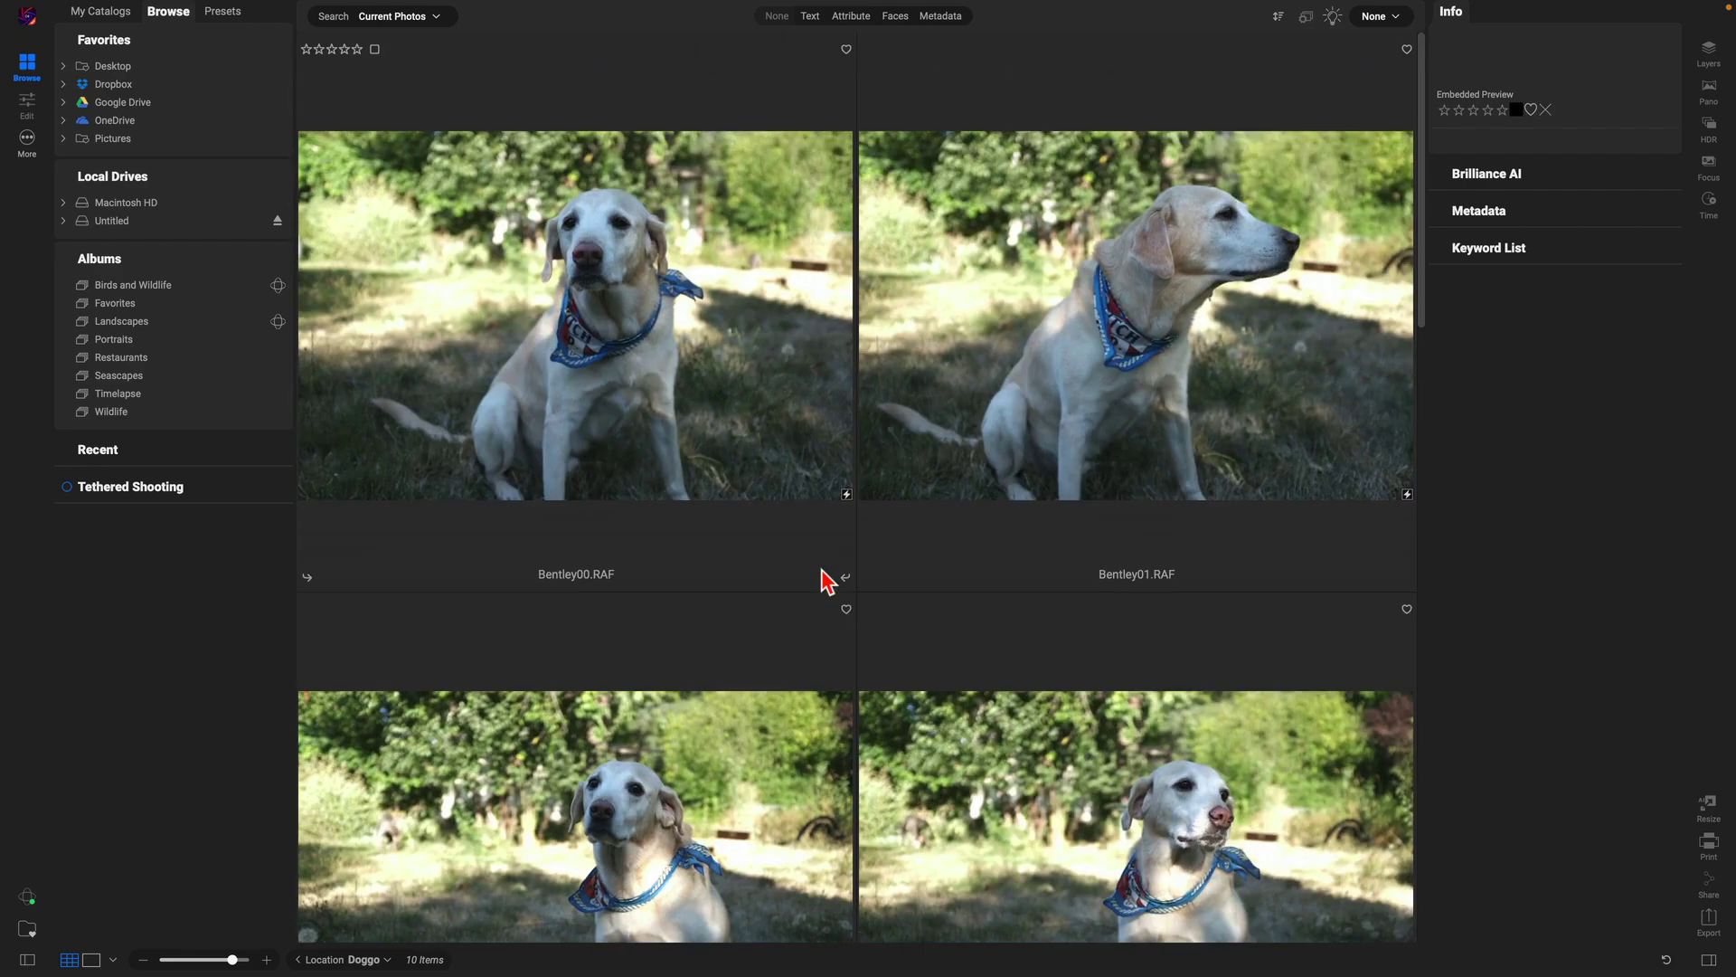
scroll(825, 581, "down", 15)
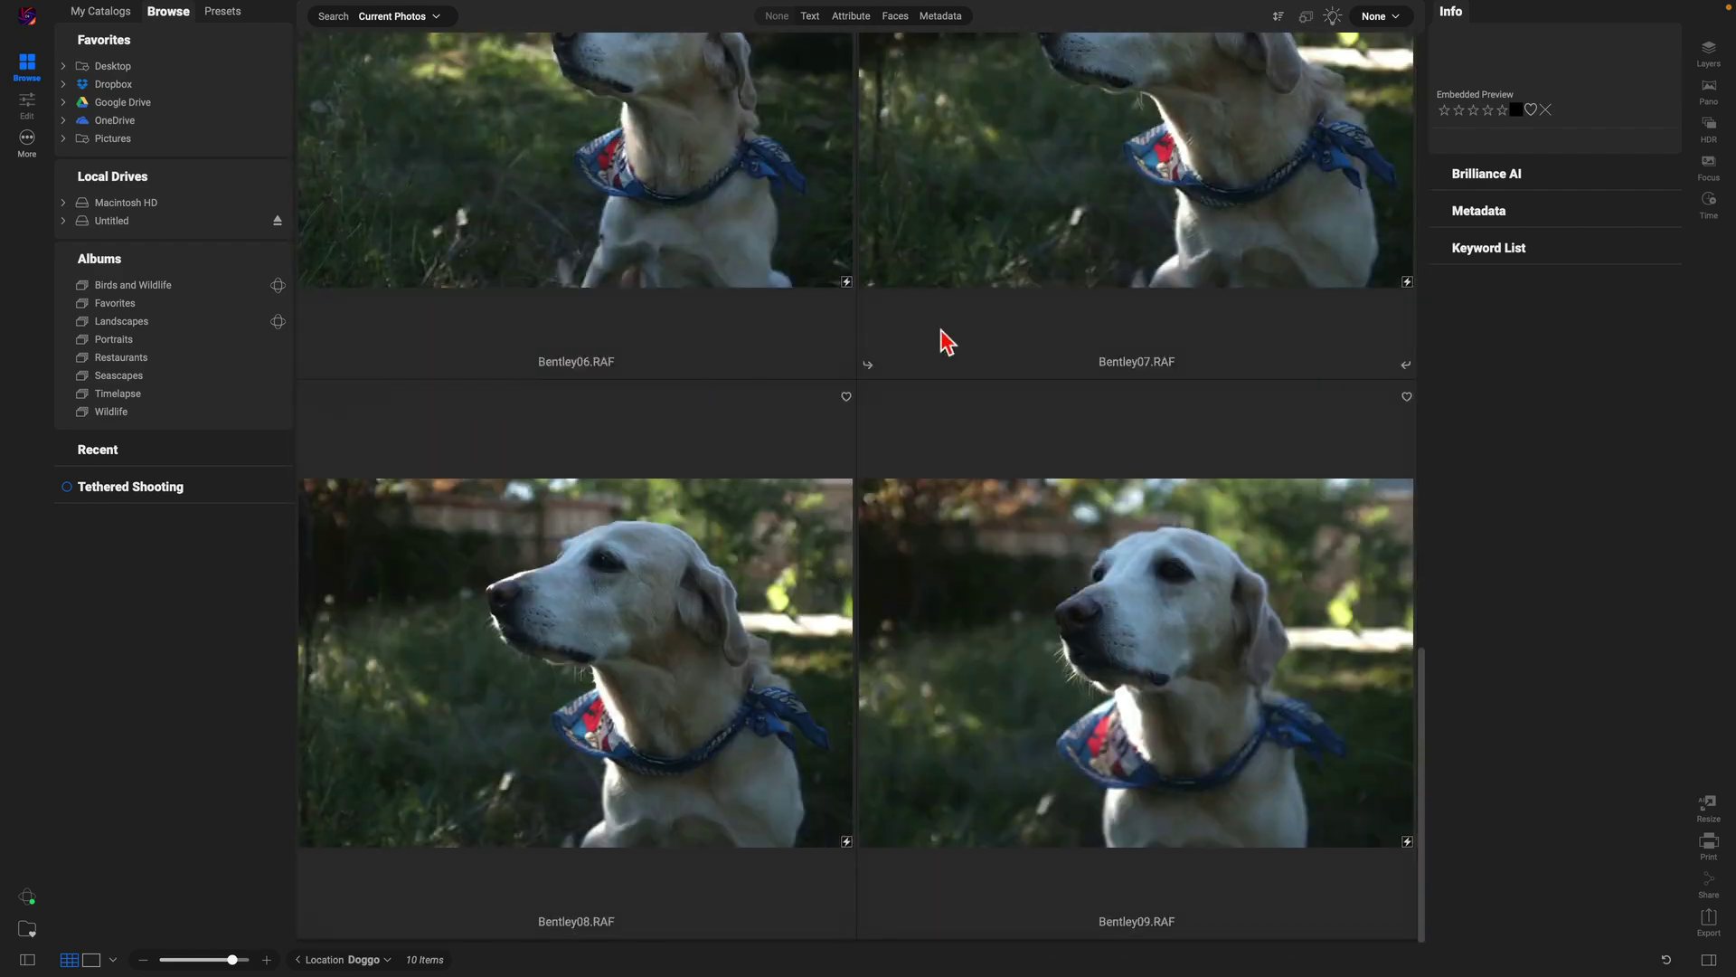
scroll(871, 575, "down", 5)
scroll(868, 575, "up", 15)
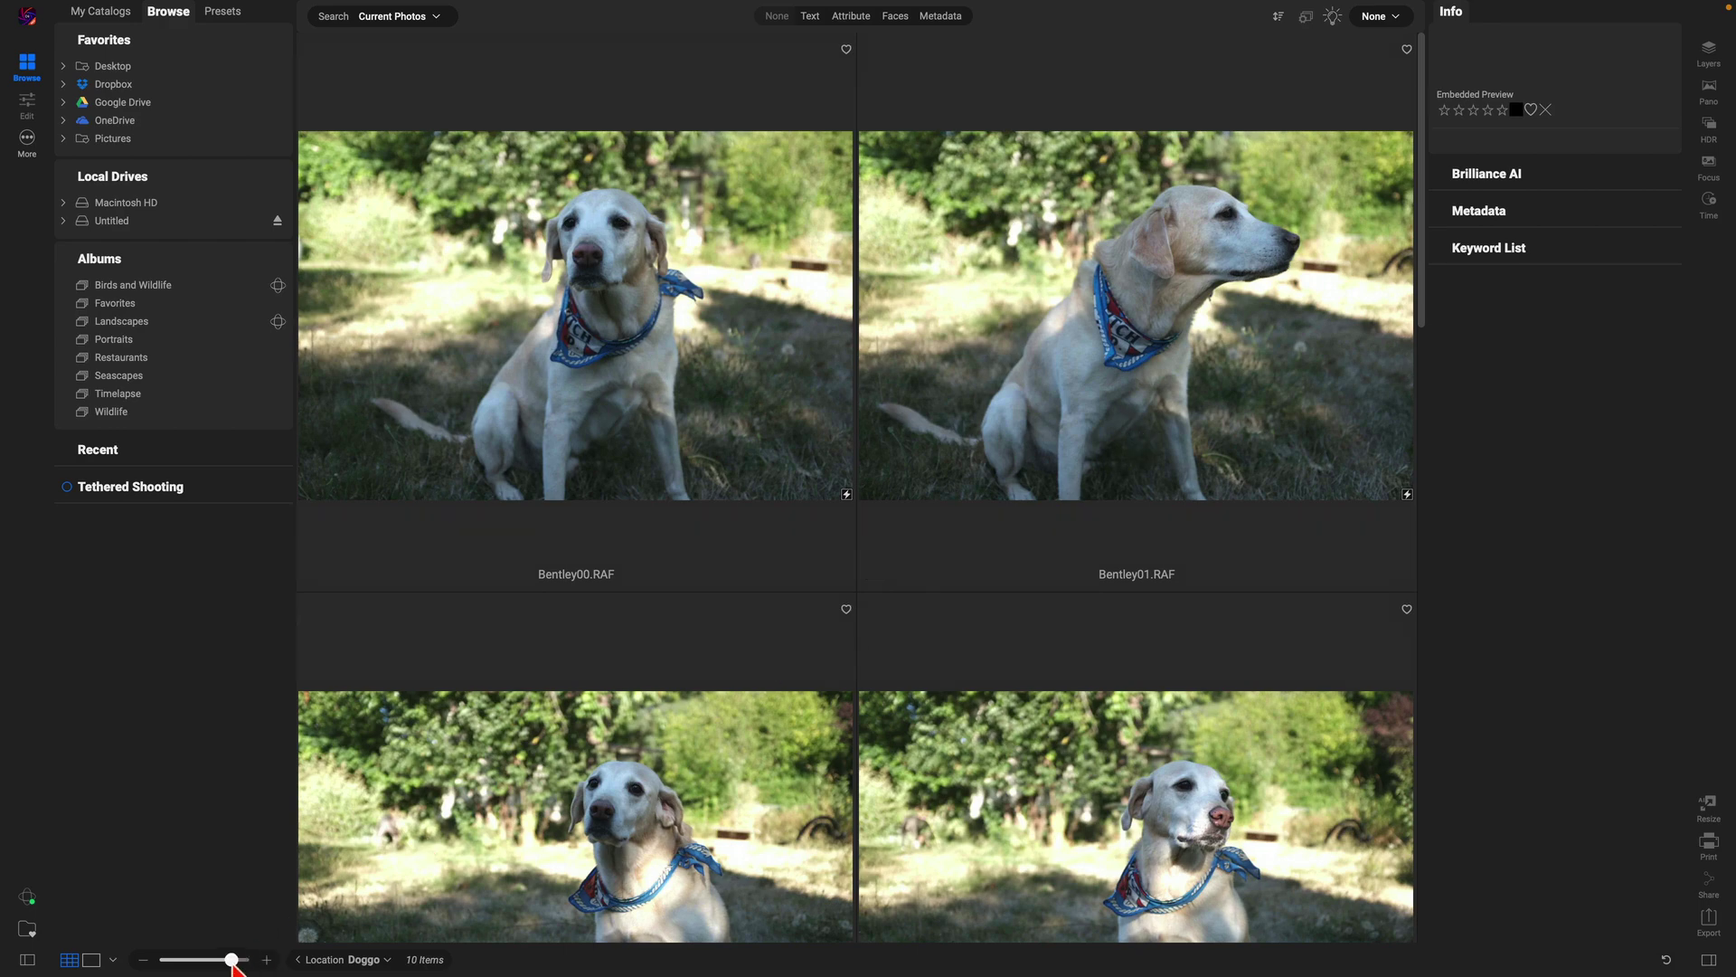
left_click_drag(231, 964, 211, 965)
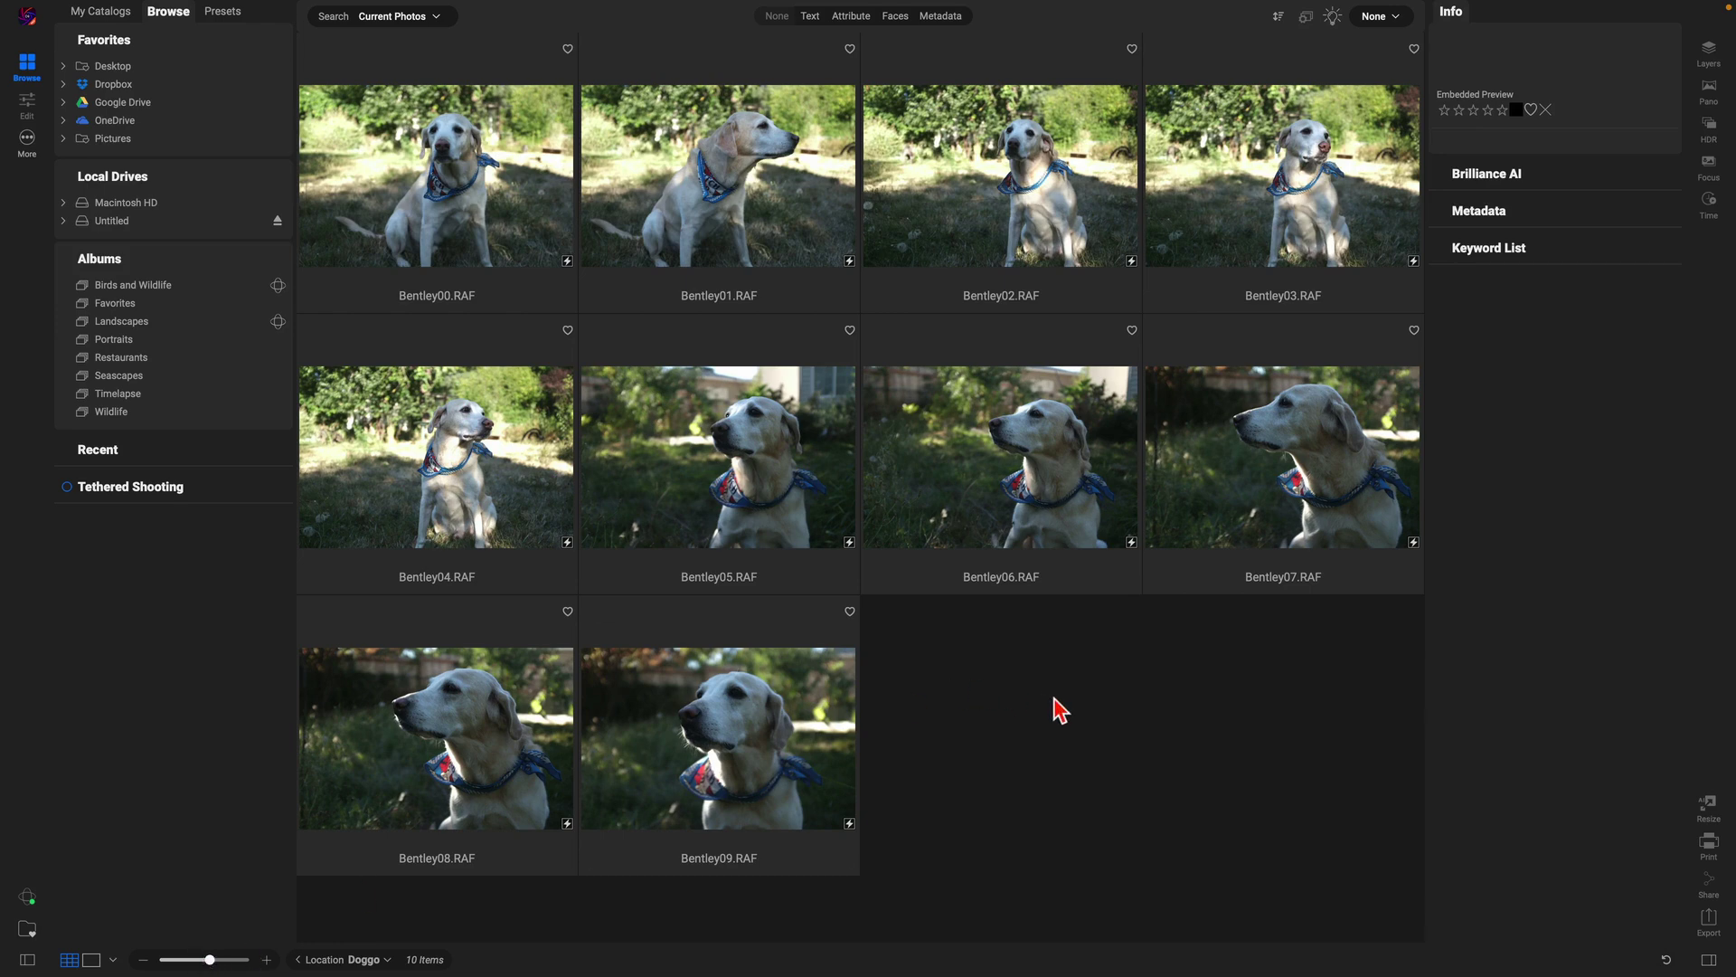
Open Bentley00.RAF in the large preview with the filmstrip and turn on Auto Advance for rating
mouse_move(512, 271)
left_click(474, 193)
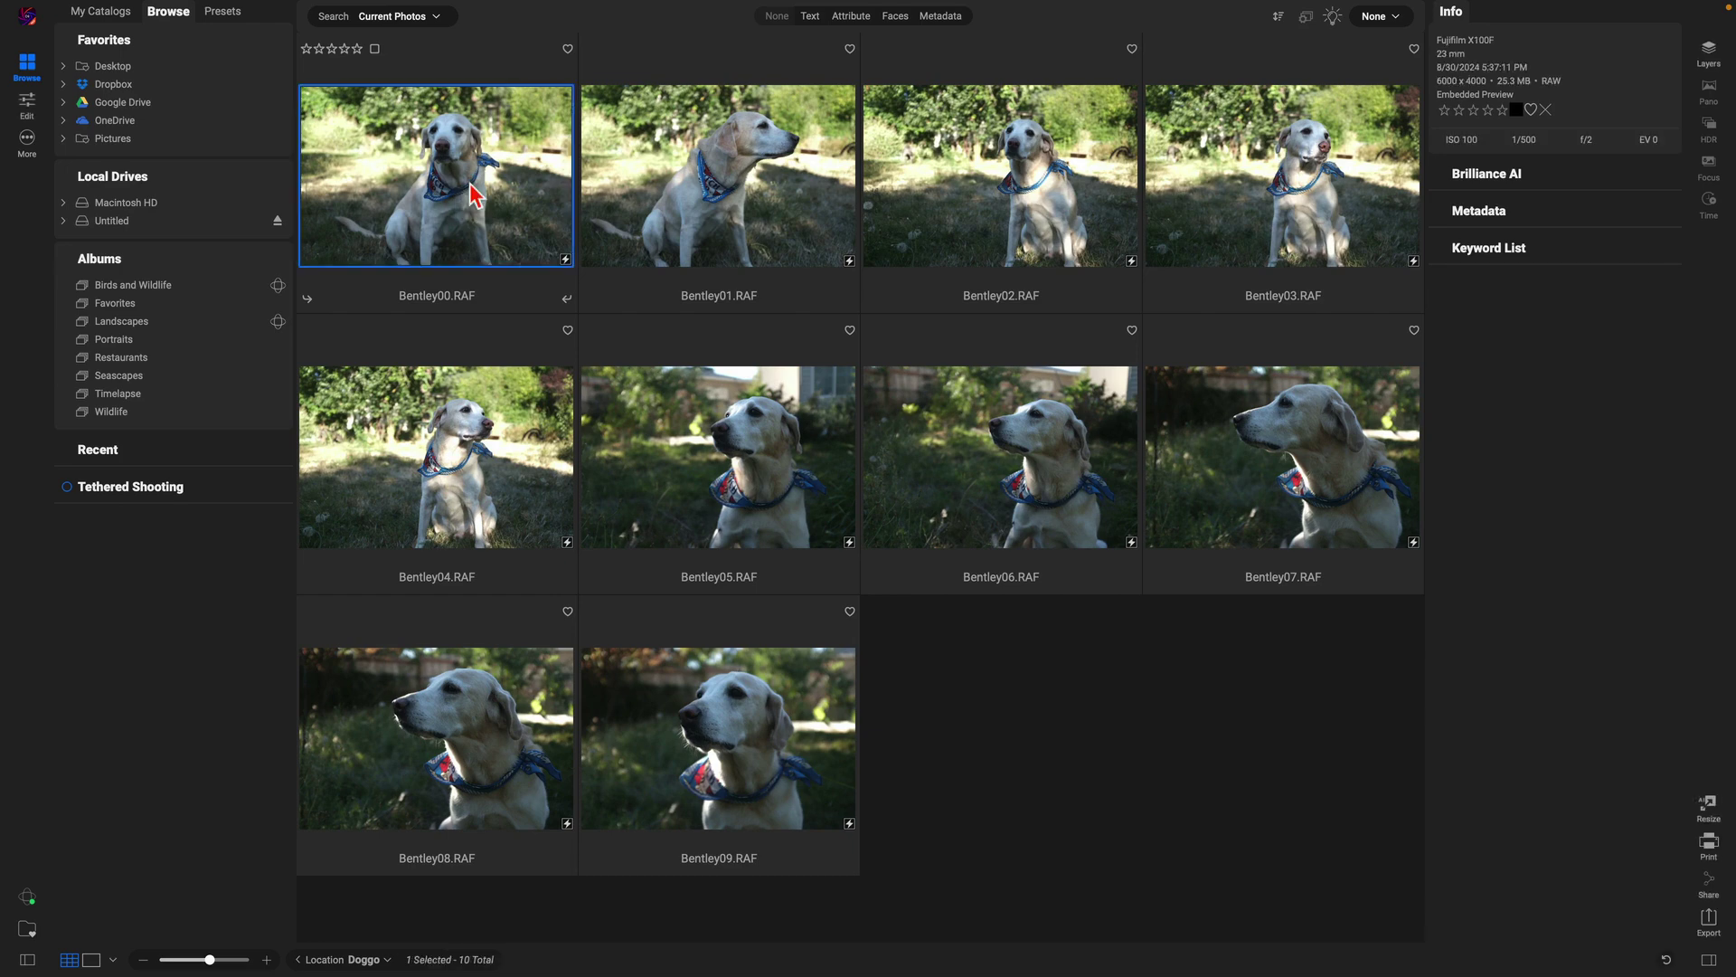
double_click(472, 193)
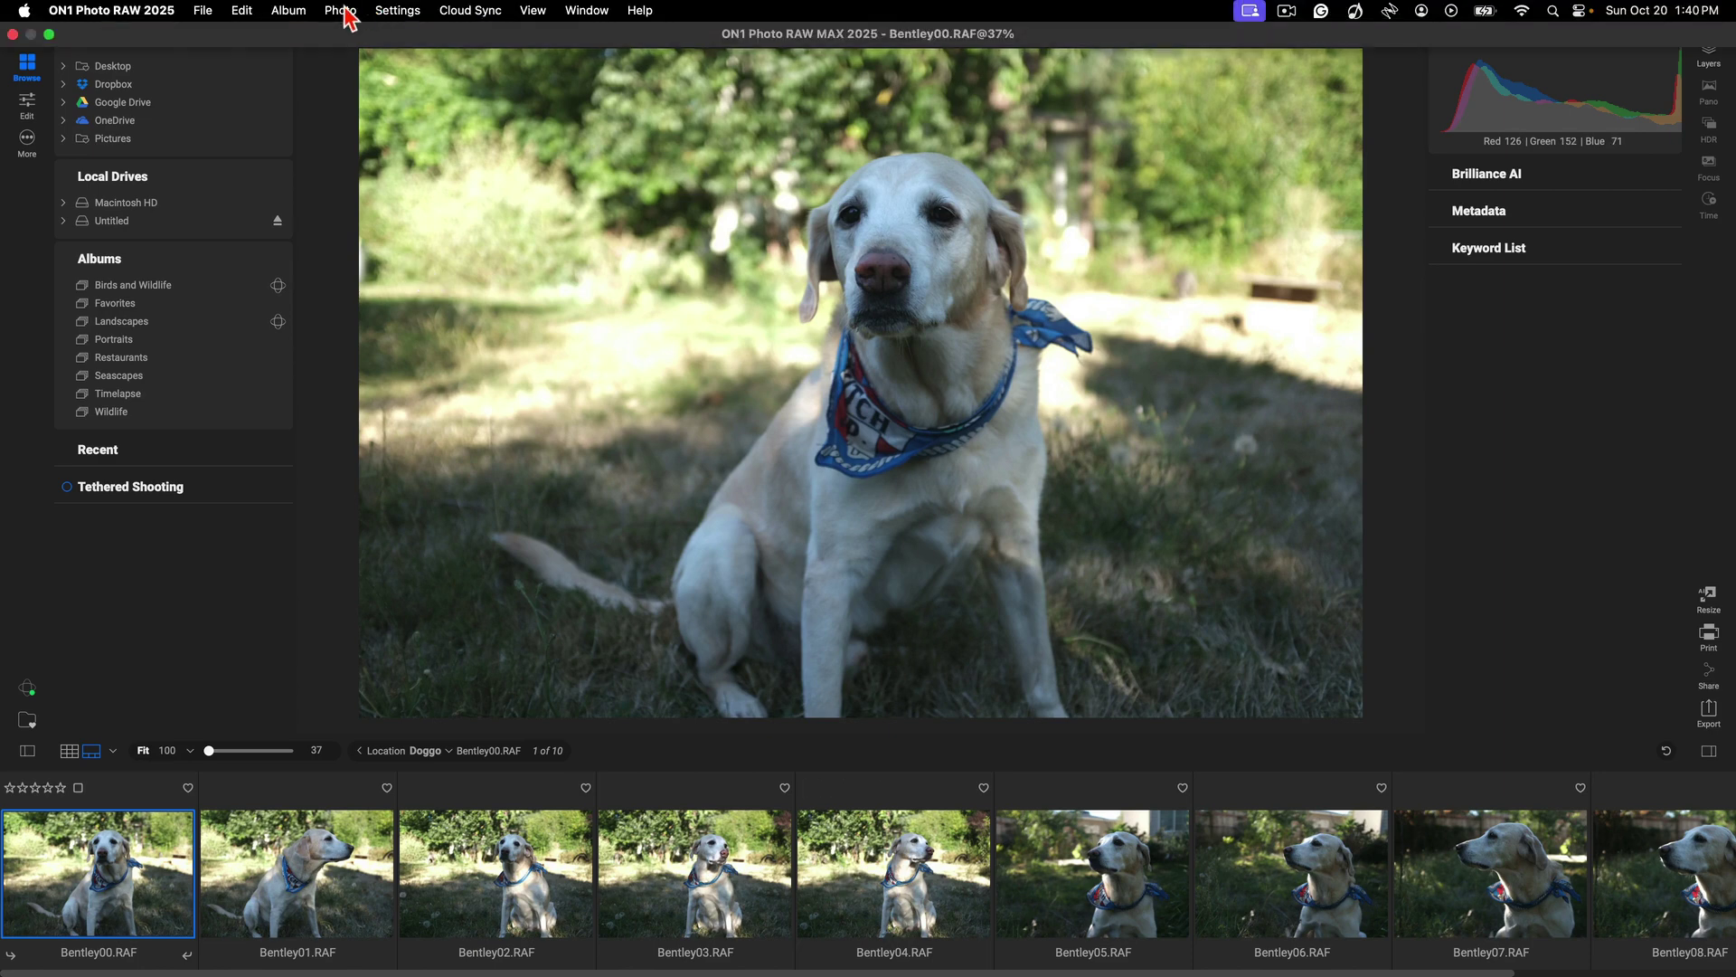
left_click(344, 11)
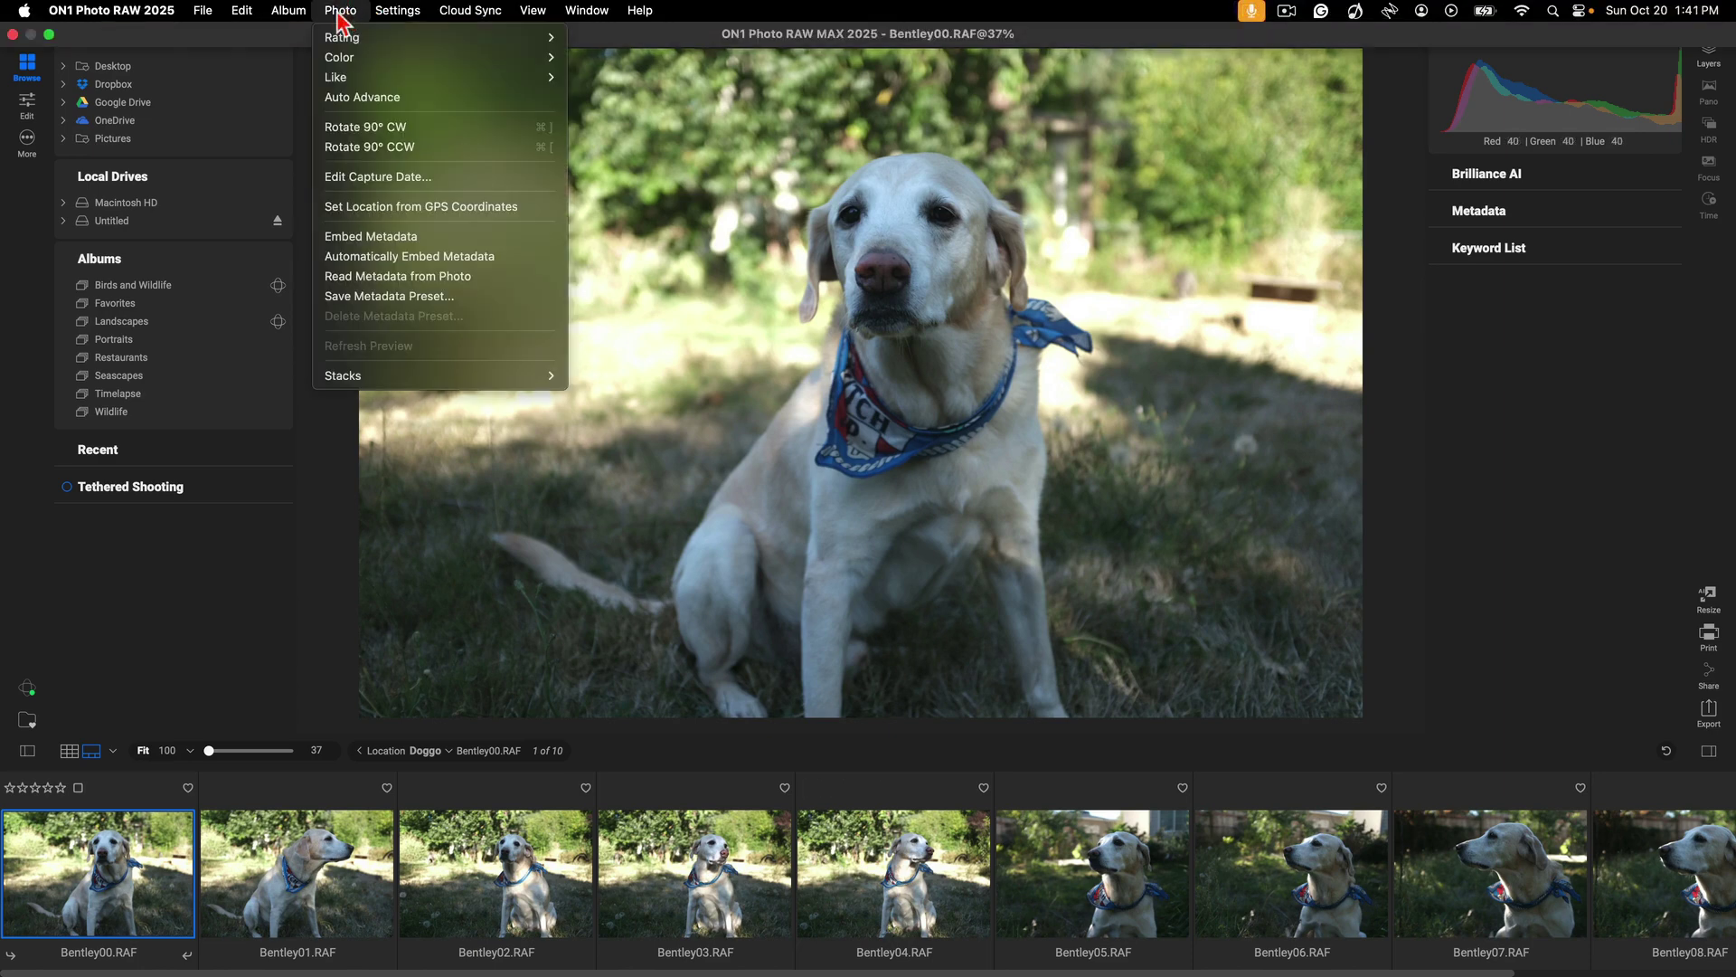
left_click(366, 101)
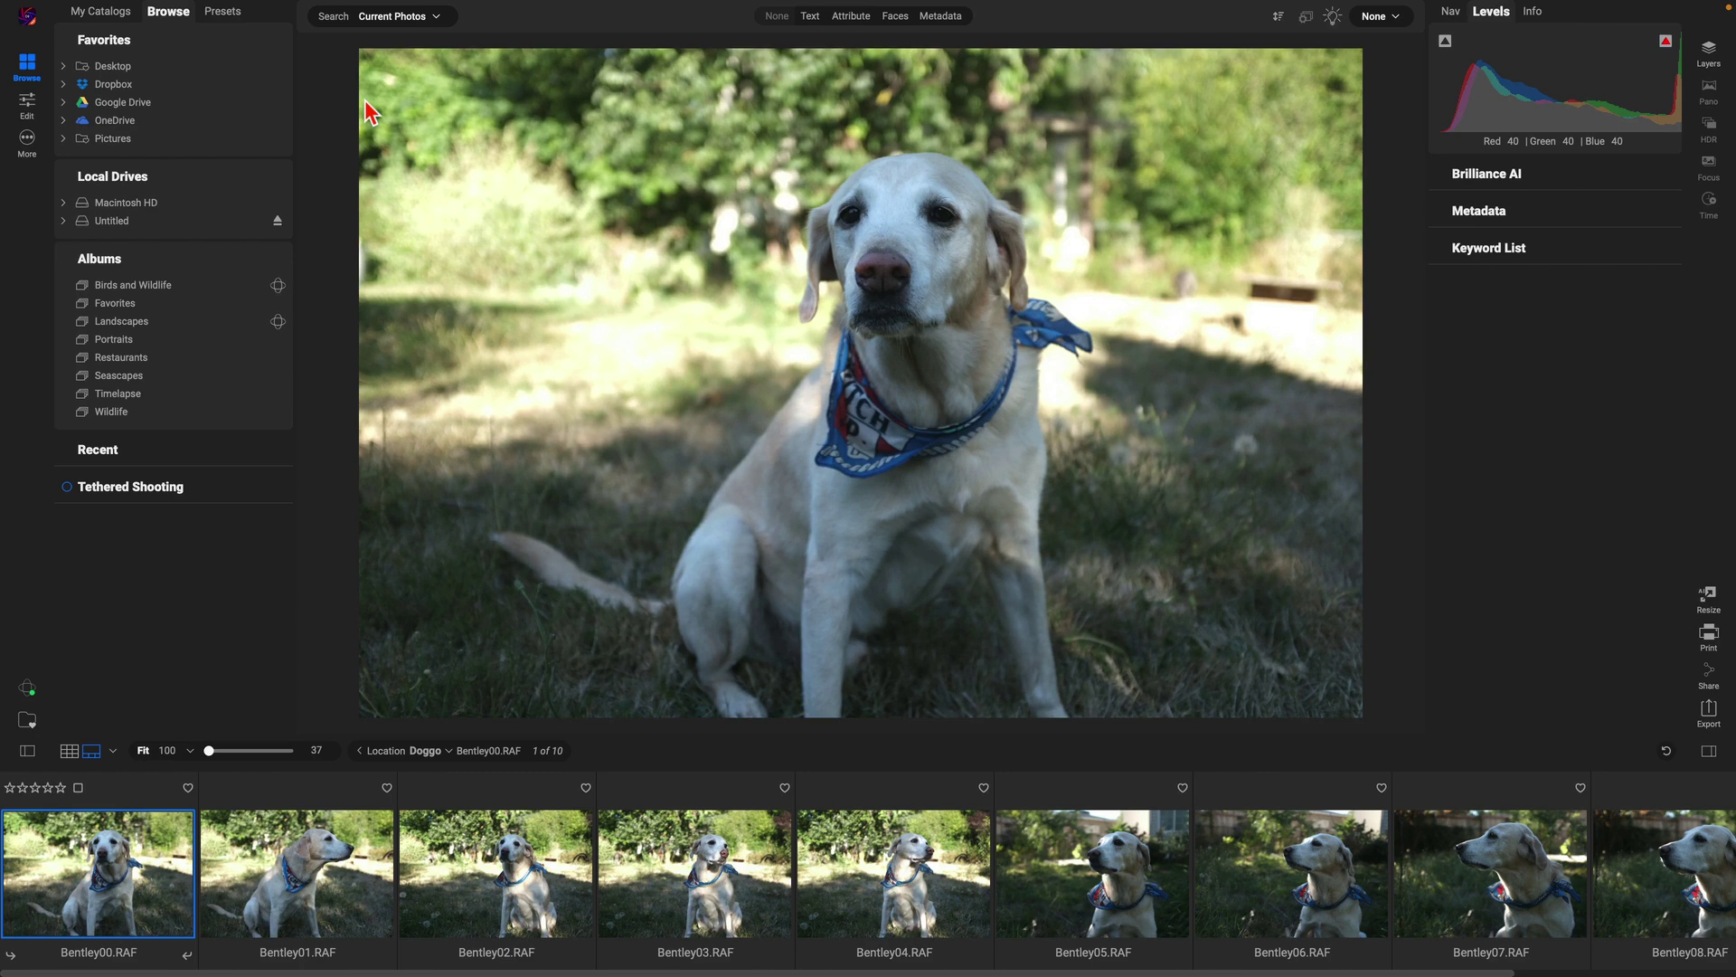
Rate Bentley00, 02, 05, 07 and 09 five stars, and Bentley01, 03, 04, 06 and 08 one star
key("5")
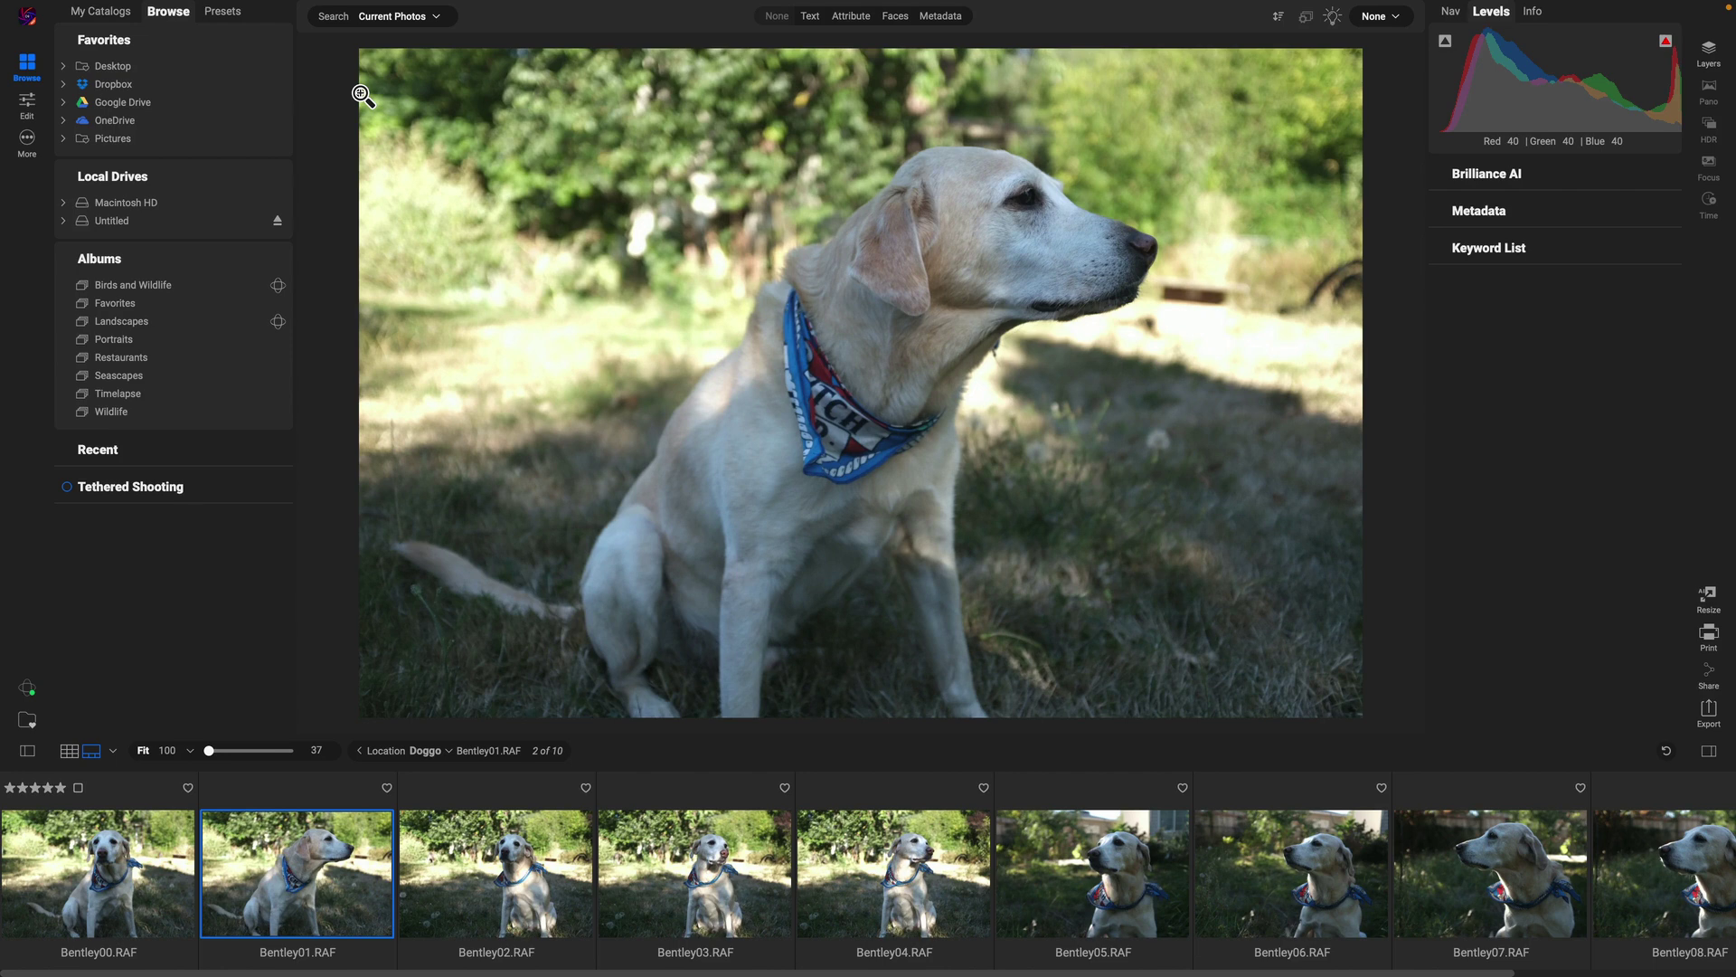
key("1")
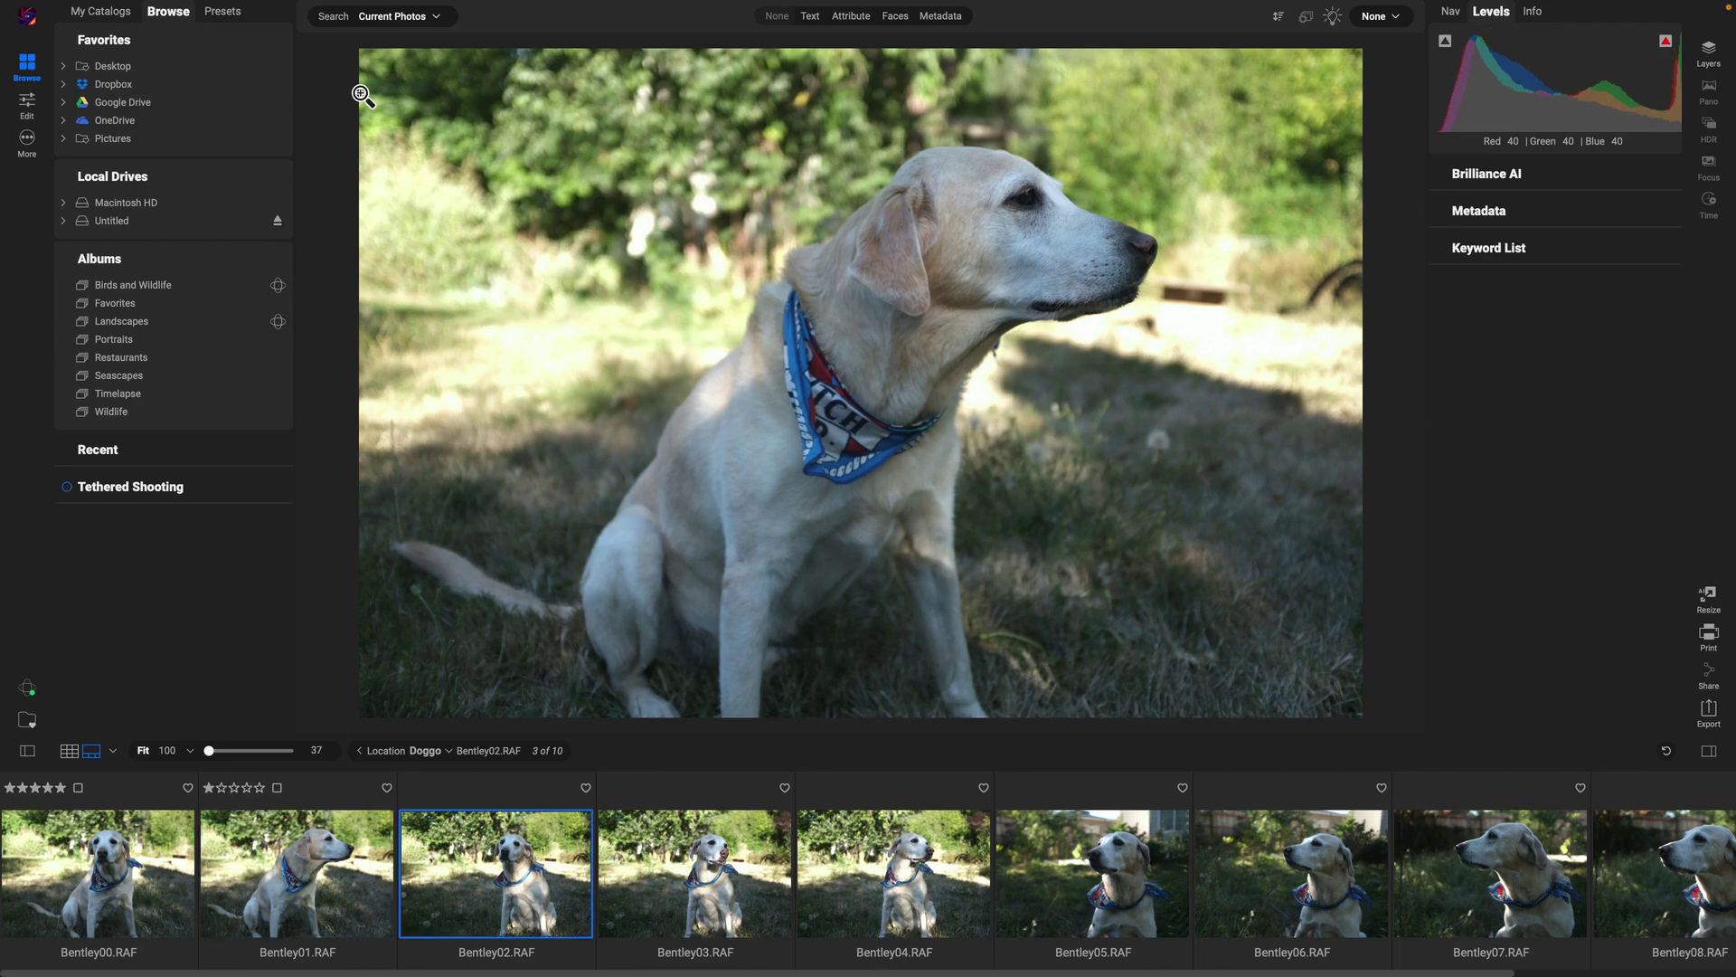
key("5")
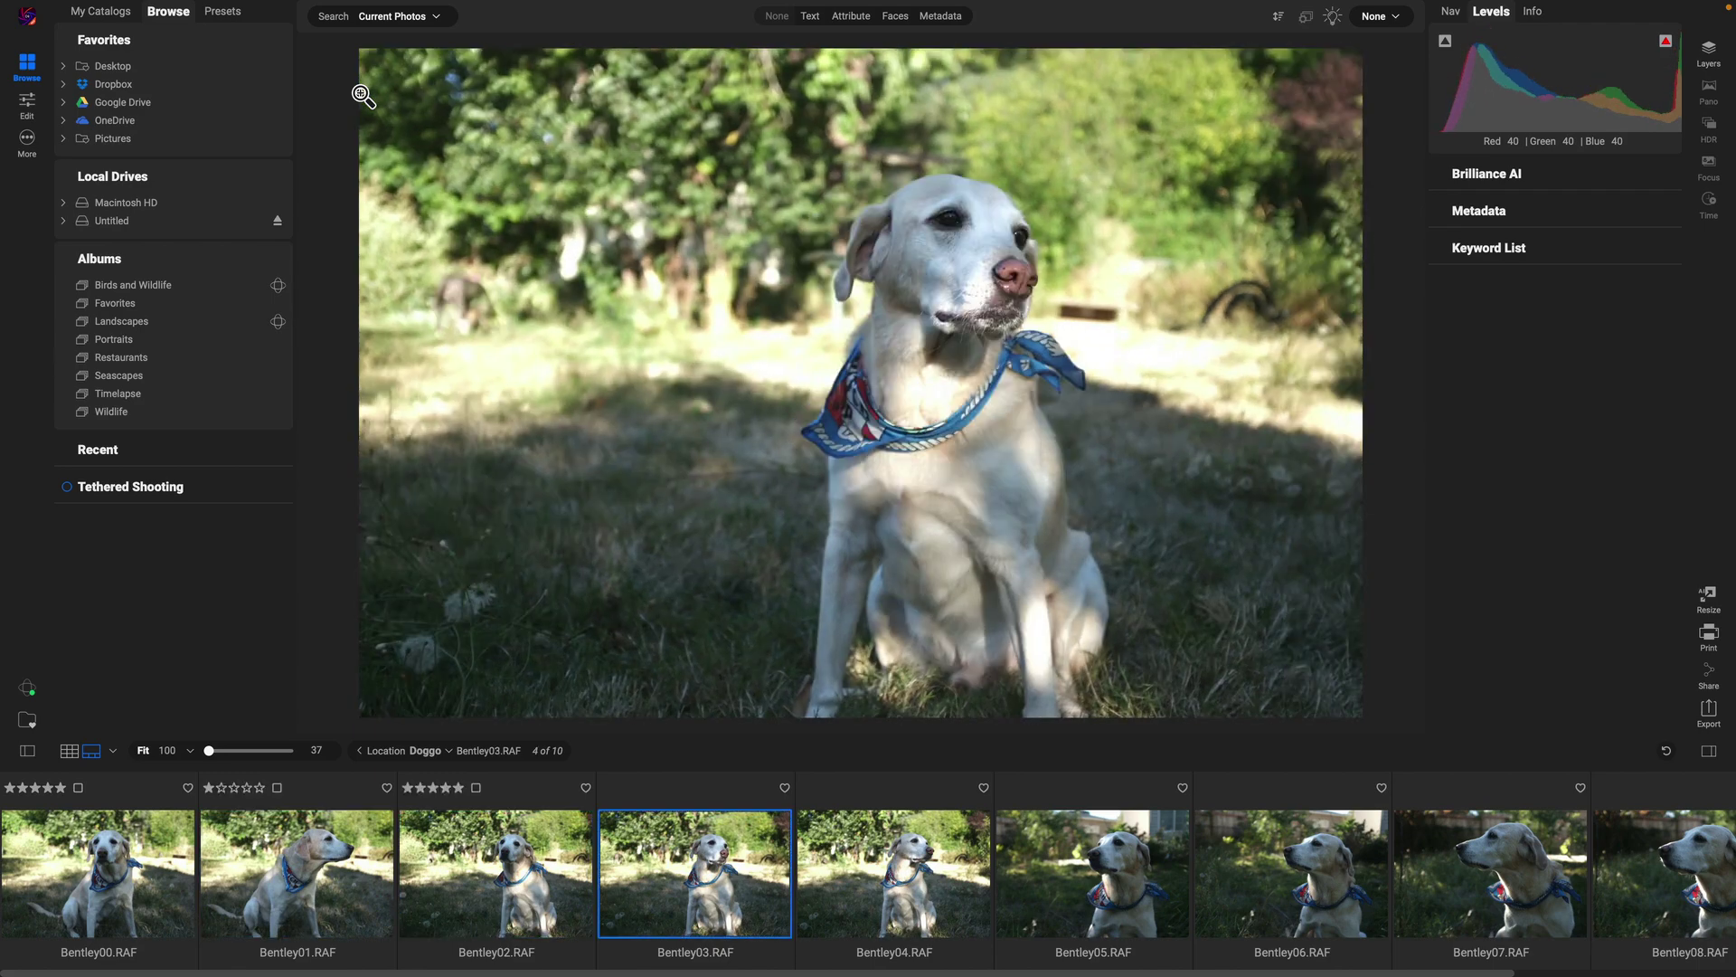
key("1")
key("1")
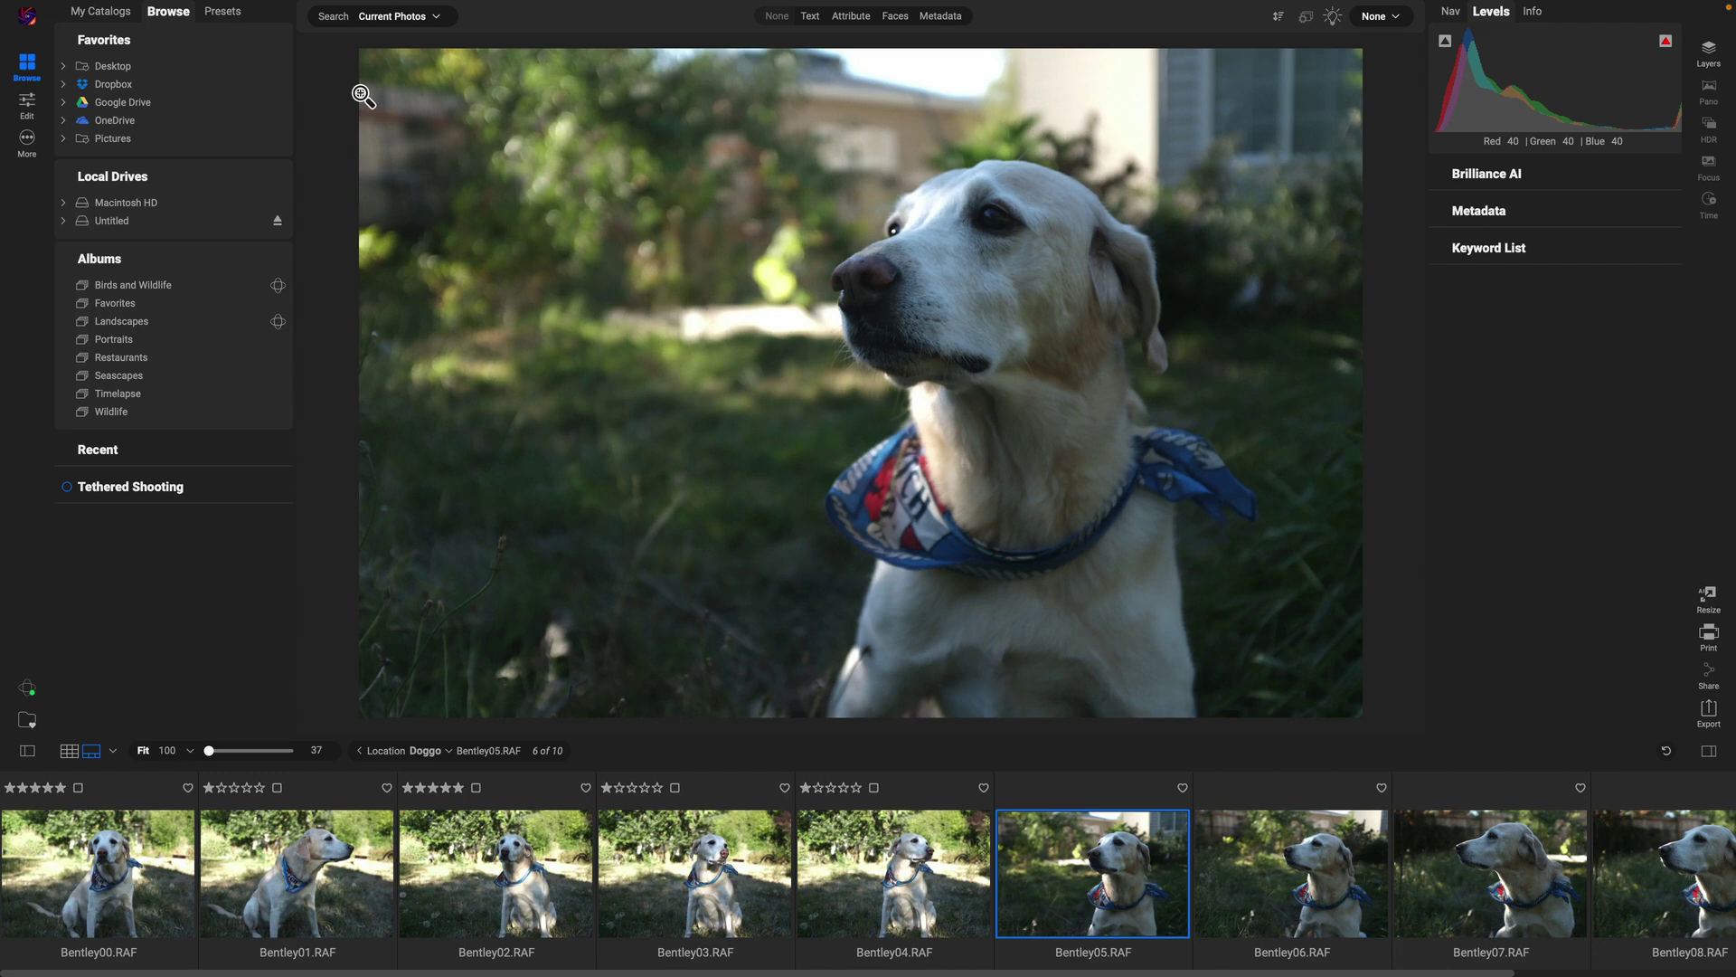
key("5")
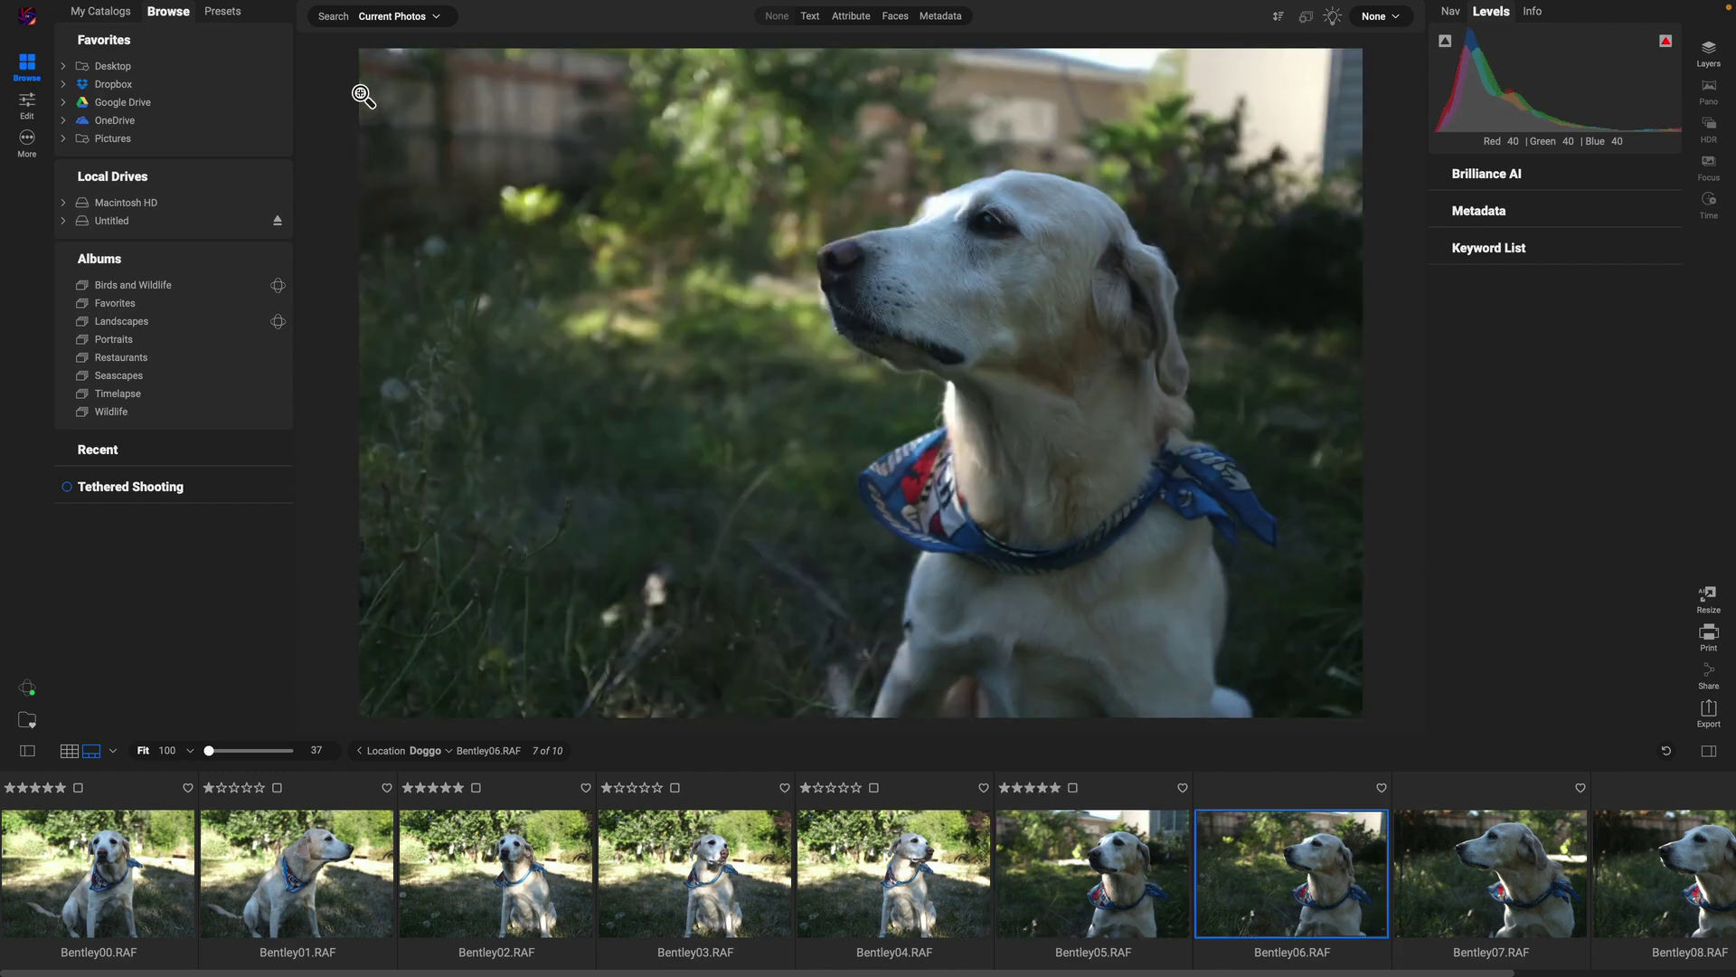
key("1")
key("5")
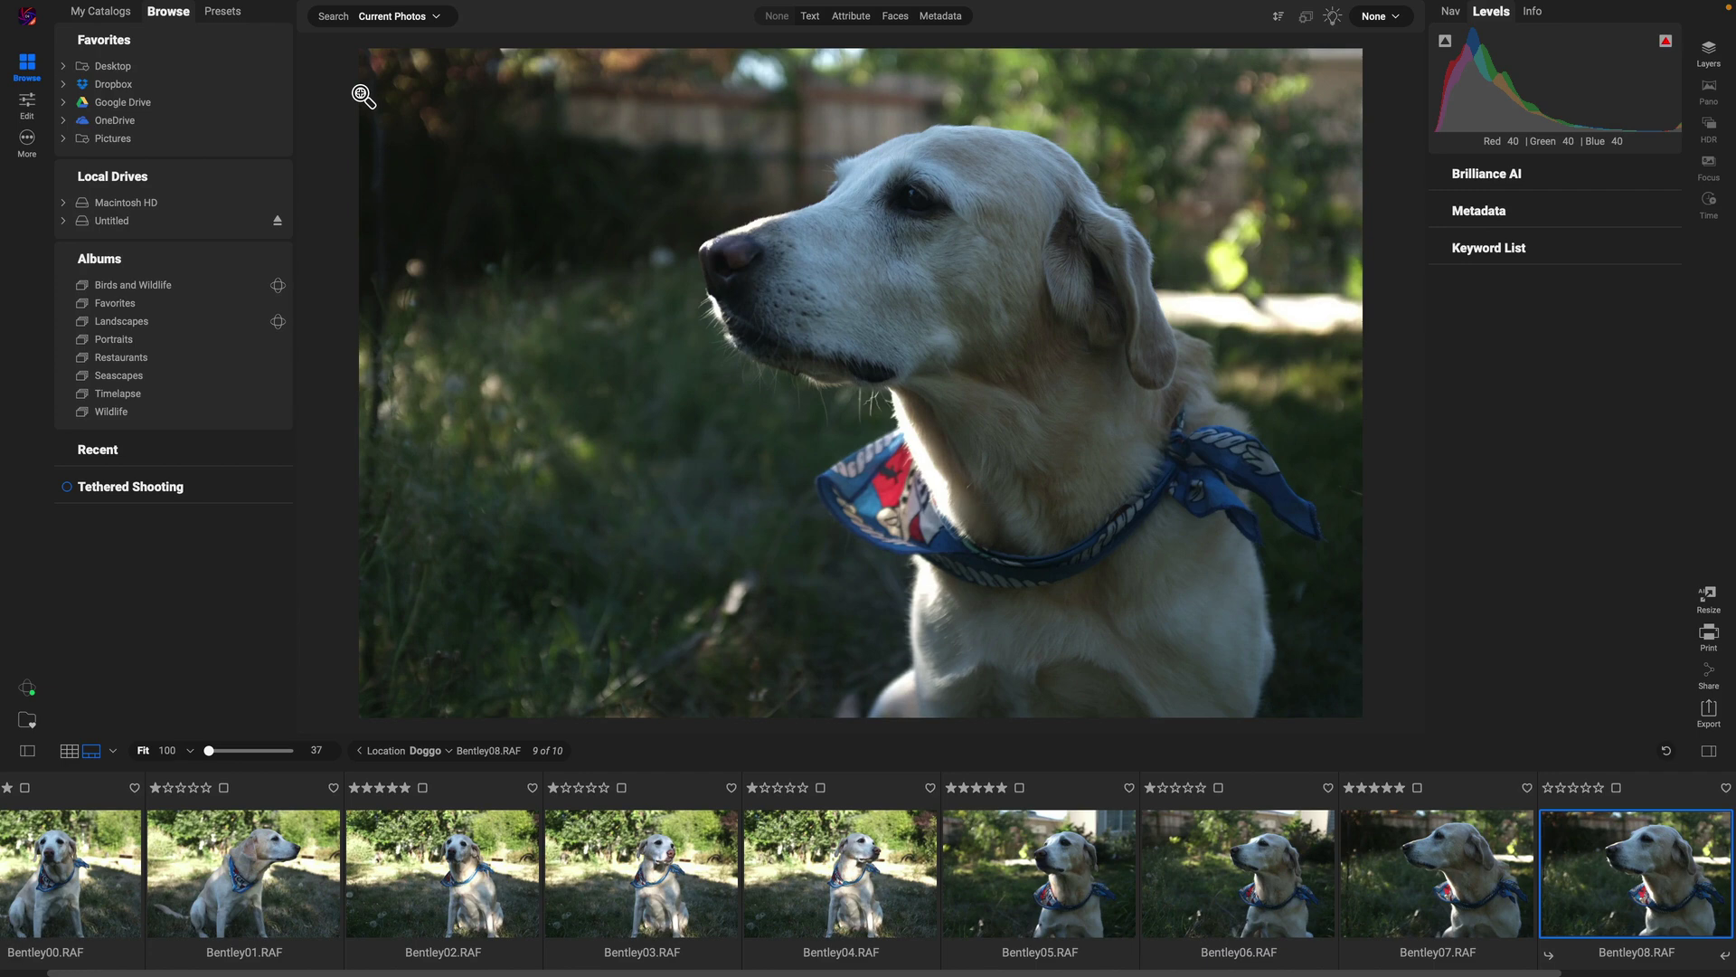
key("1")
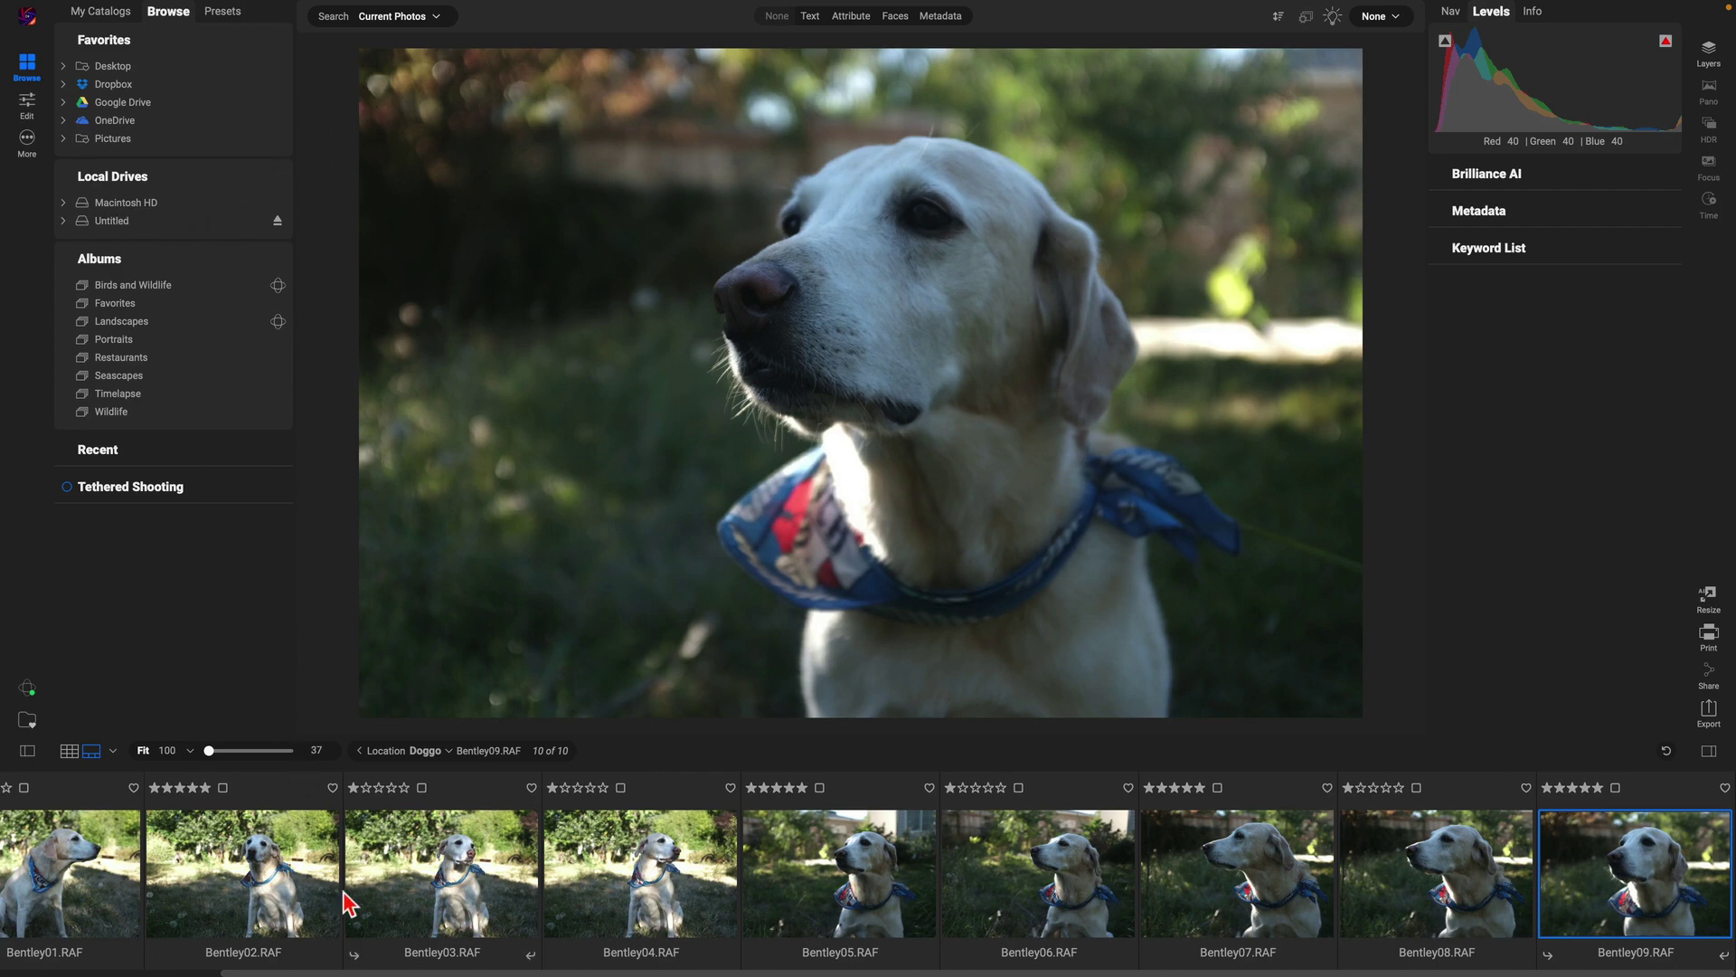
Select Bentley07.RAF through Bentley09.RAF and show them side by side in the Compare view
scroll(344, 903, "up", 3)
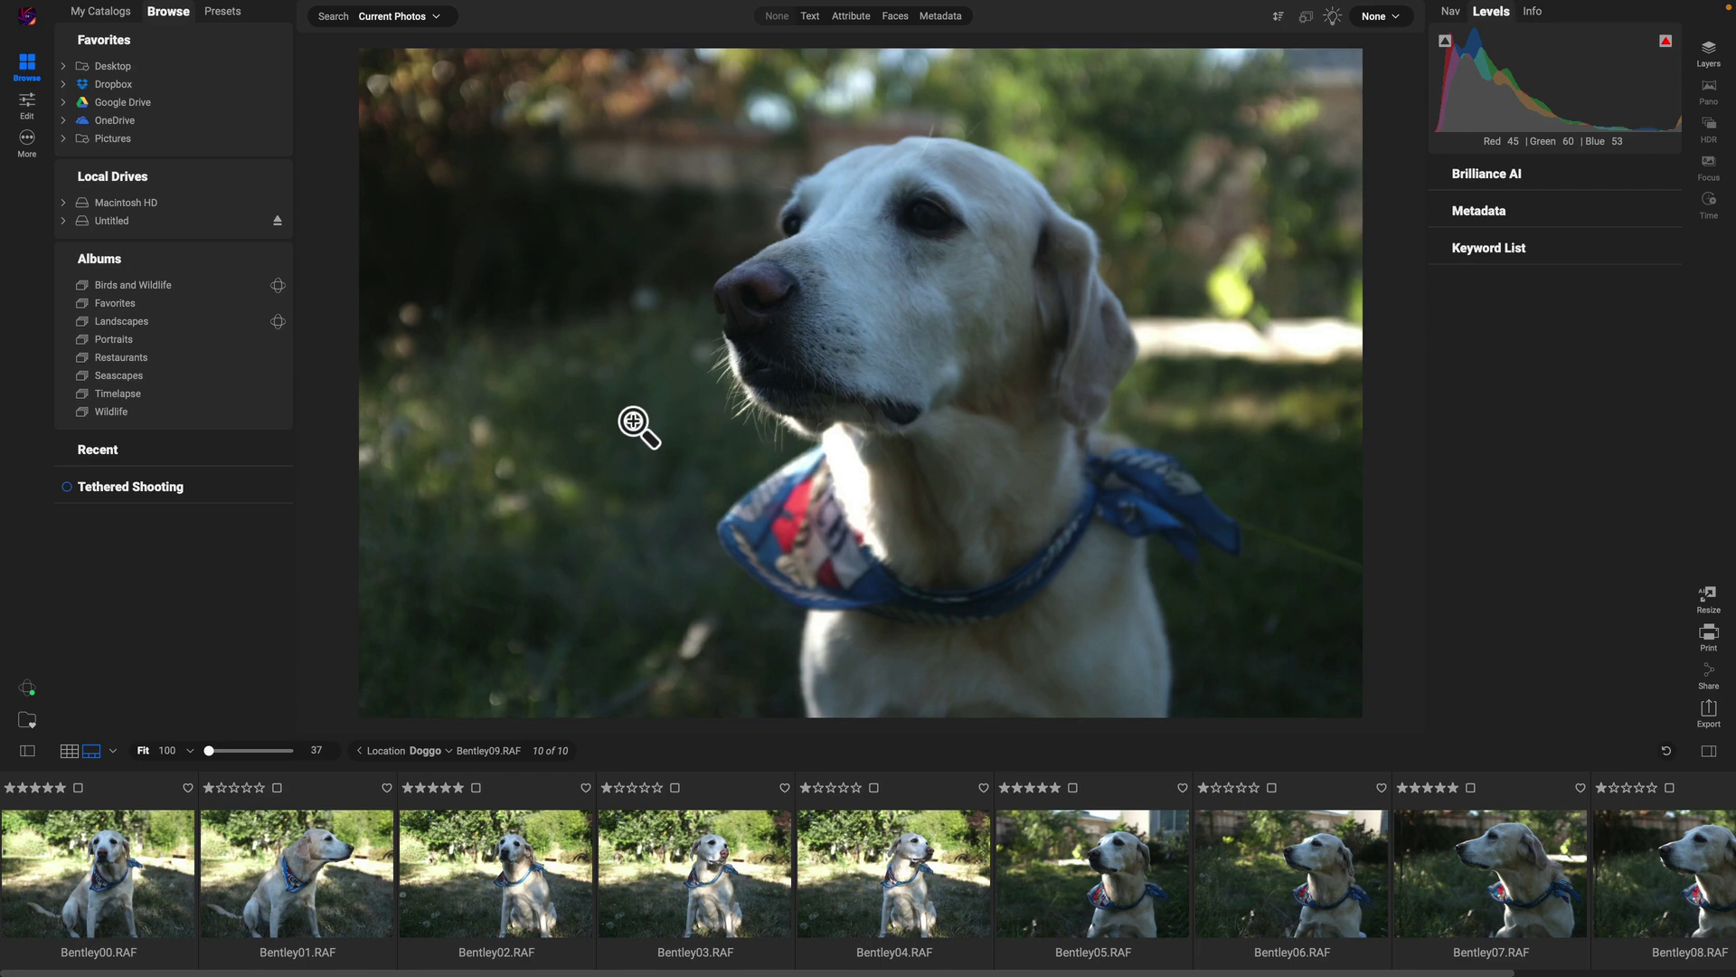
scroll(1136, 896, "right", 2)
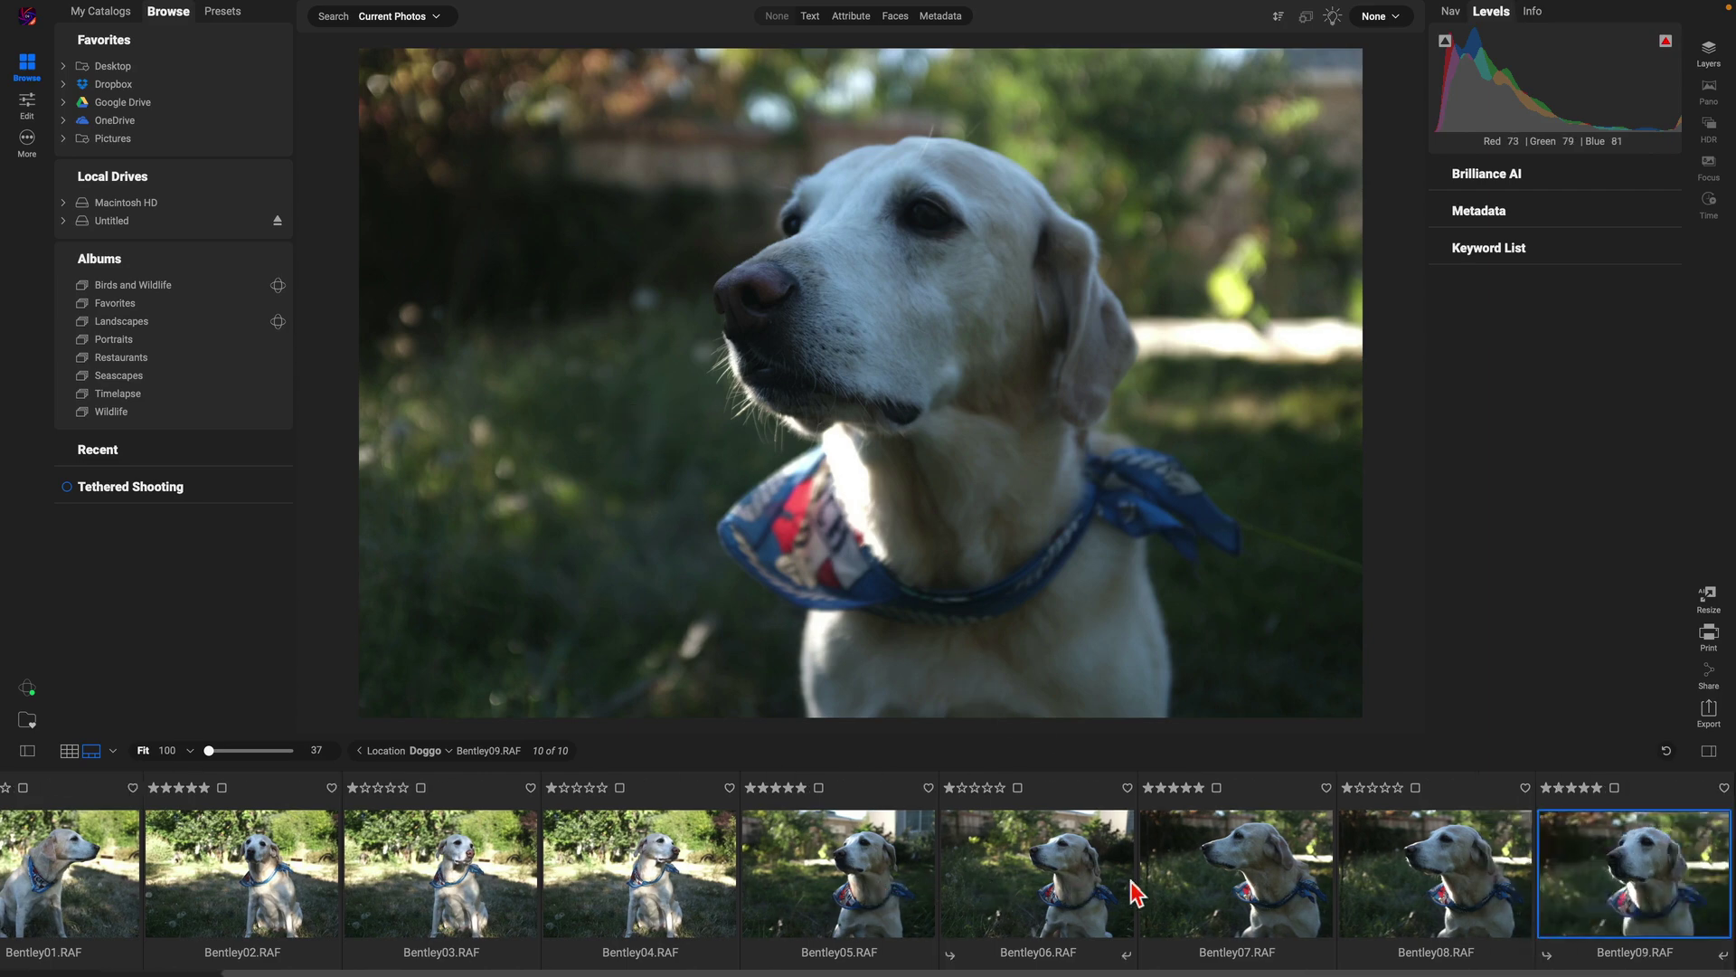
left_click(1239, 891)
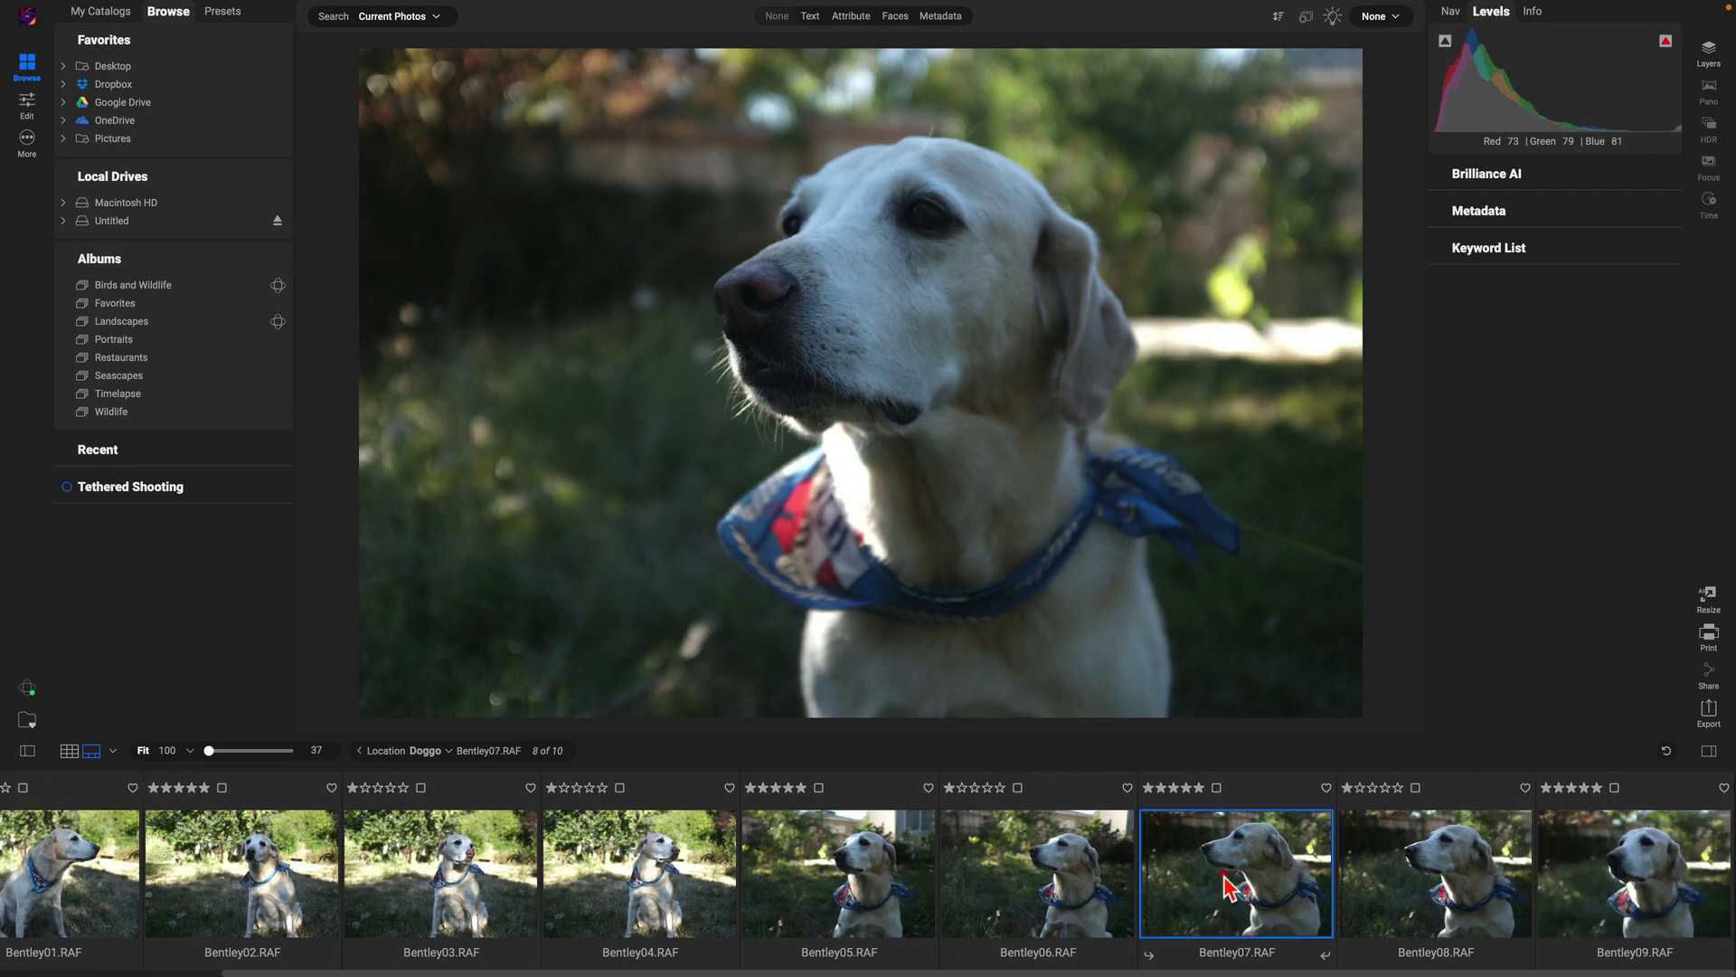
left_click(1639, 895, "shift")
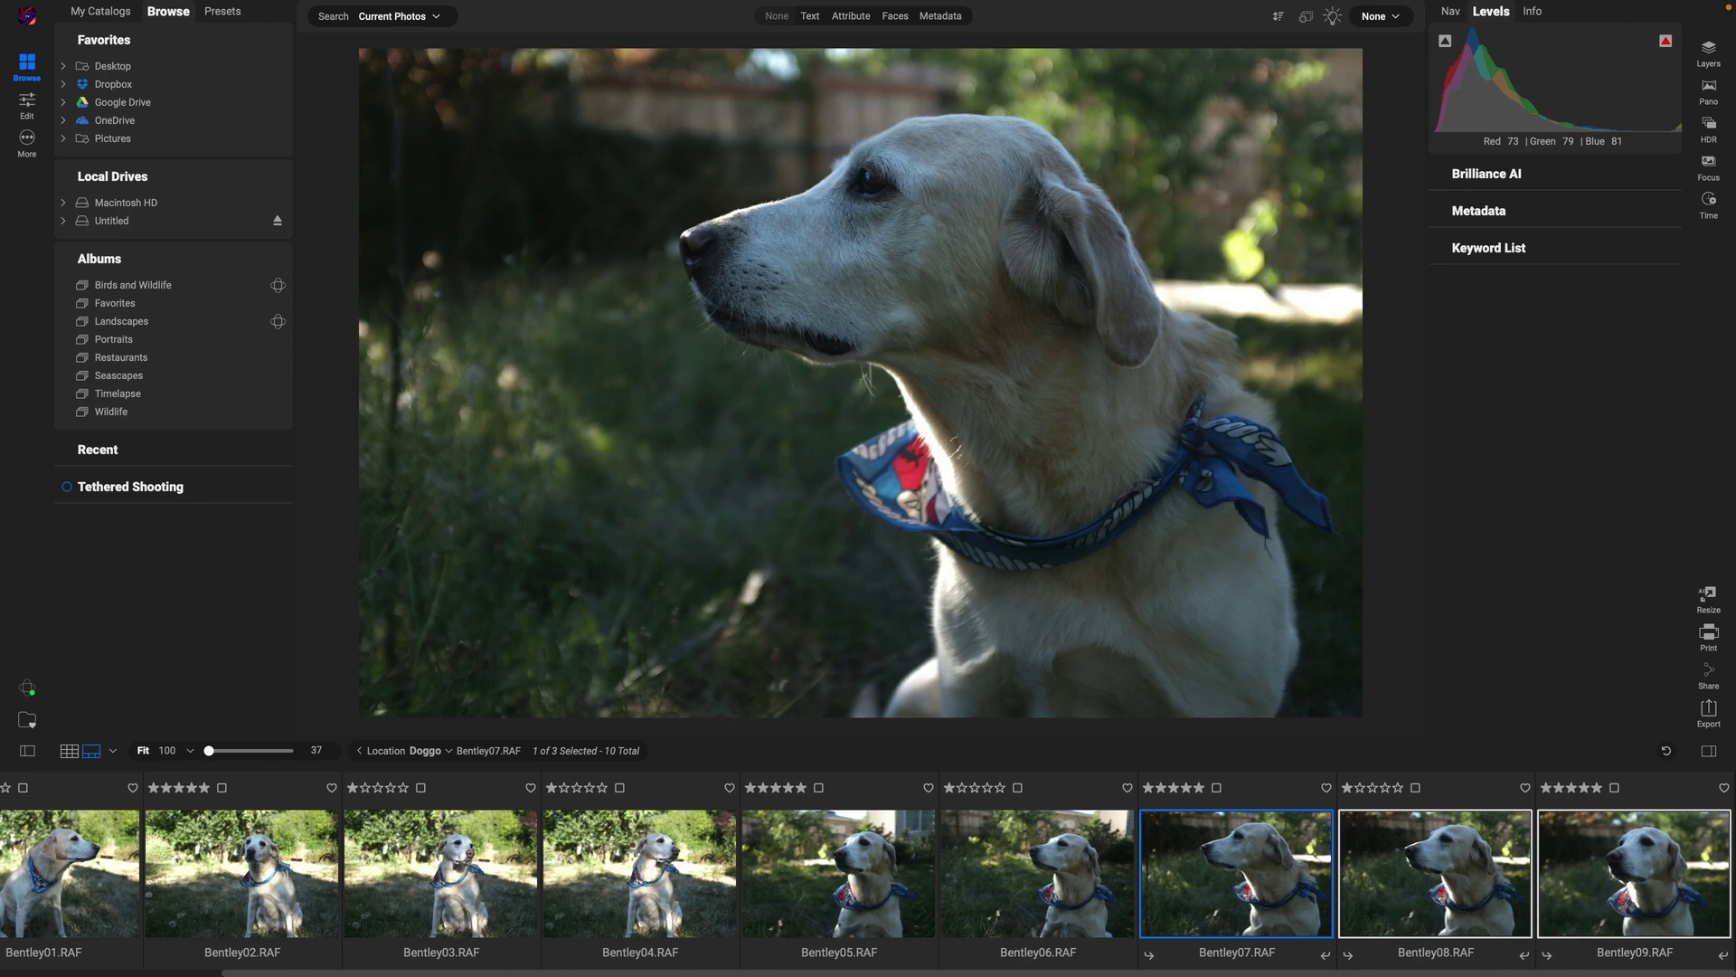
key("c")
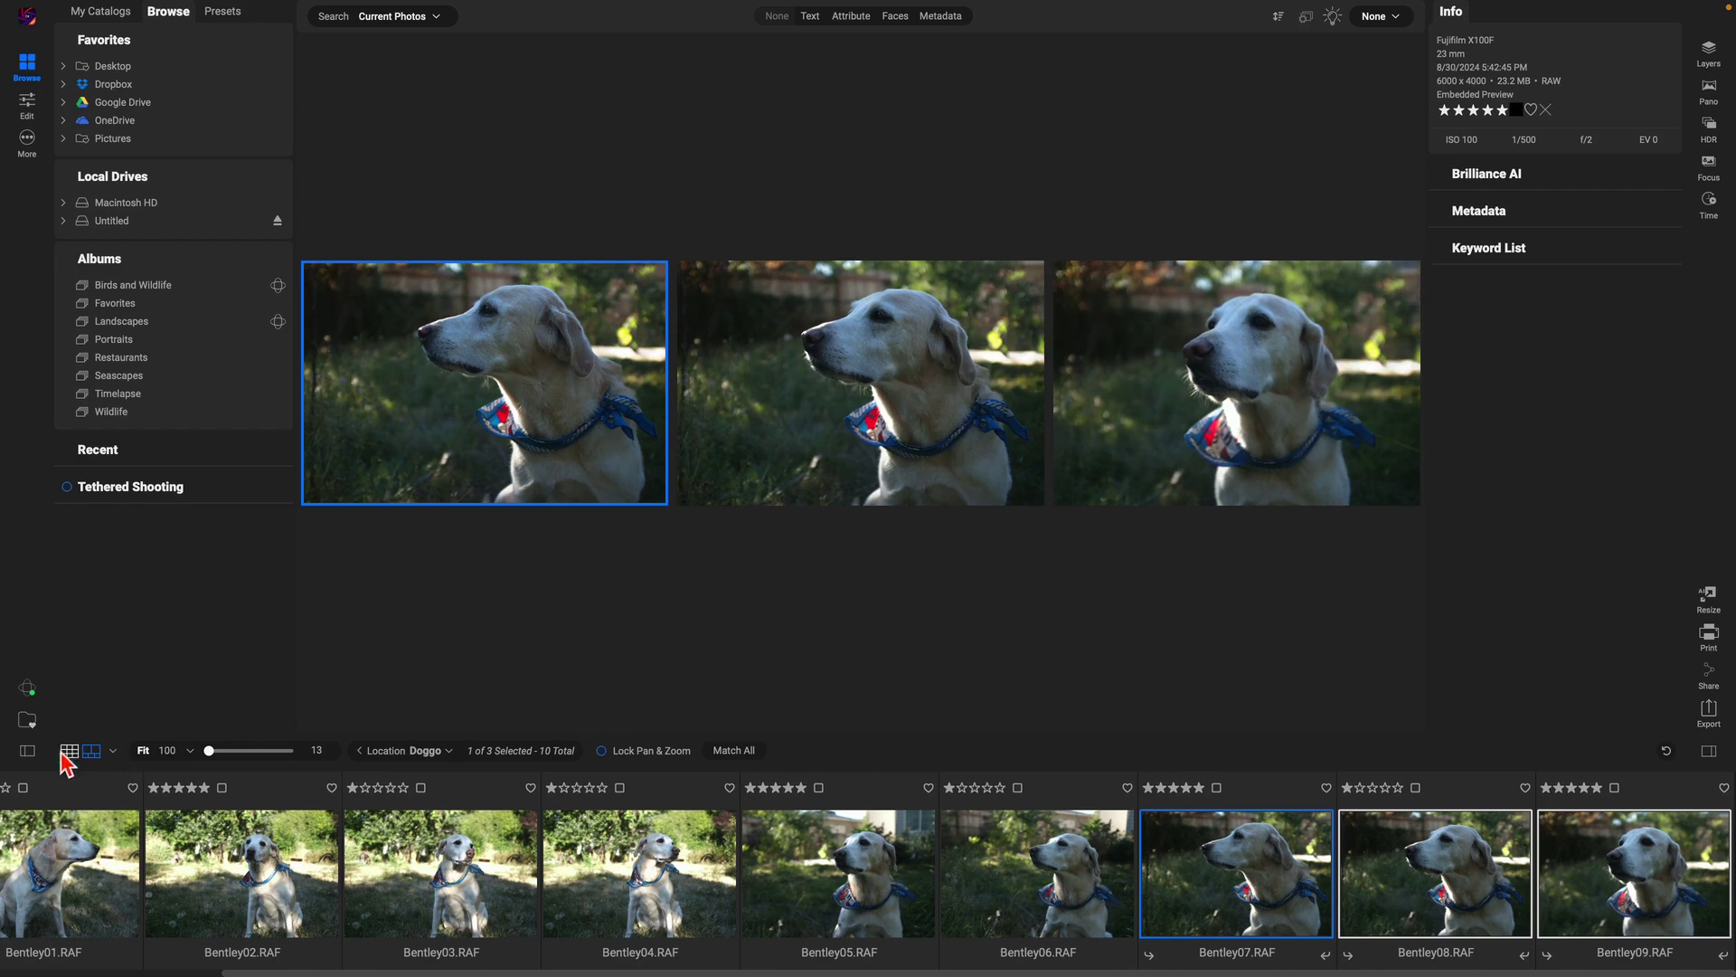
Try the Filmstrip and Detail view modes on the selected photos and return to the Compare view
left_click(114, 750)
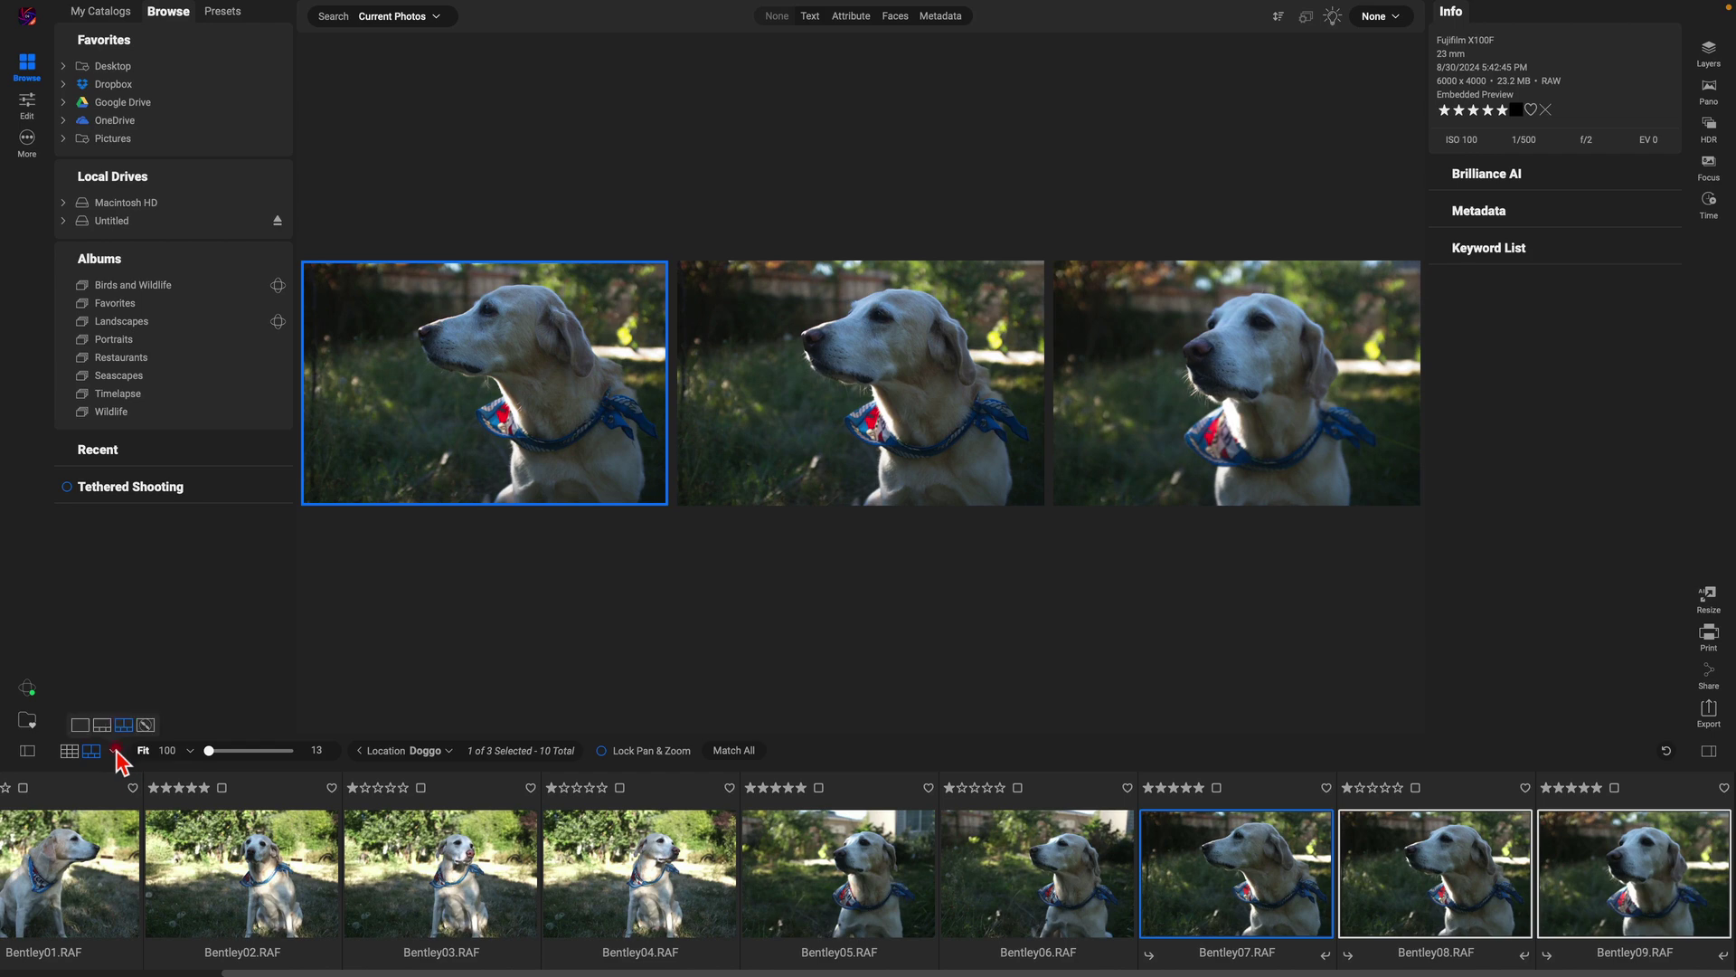
left_click(97, 720)
left_click(114, 750)
left_click(123, 725)
left_click(114, 749)
left_click(97, 720)
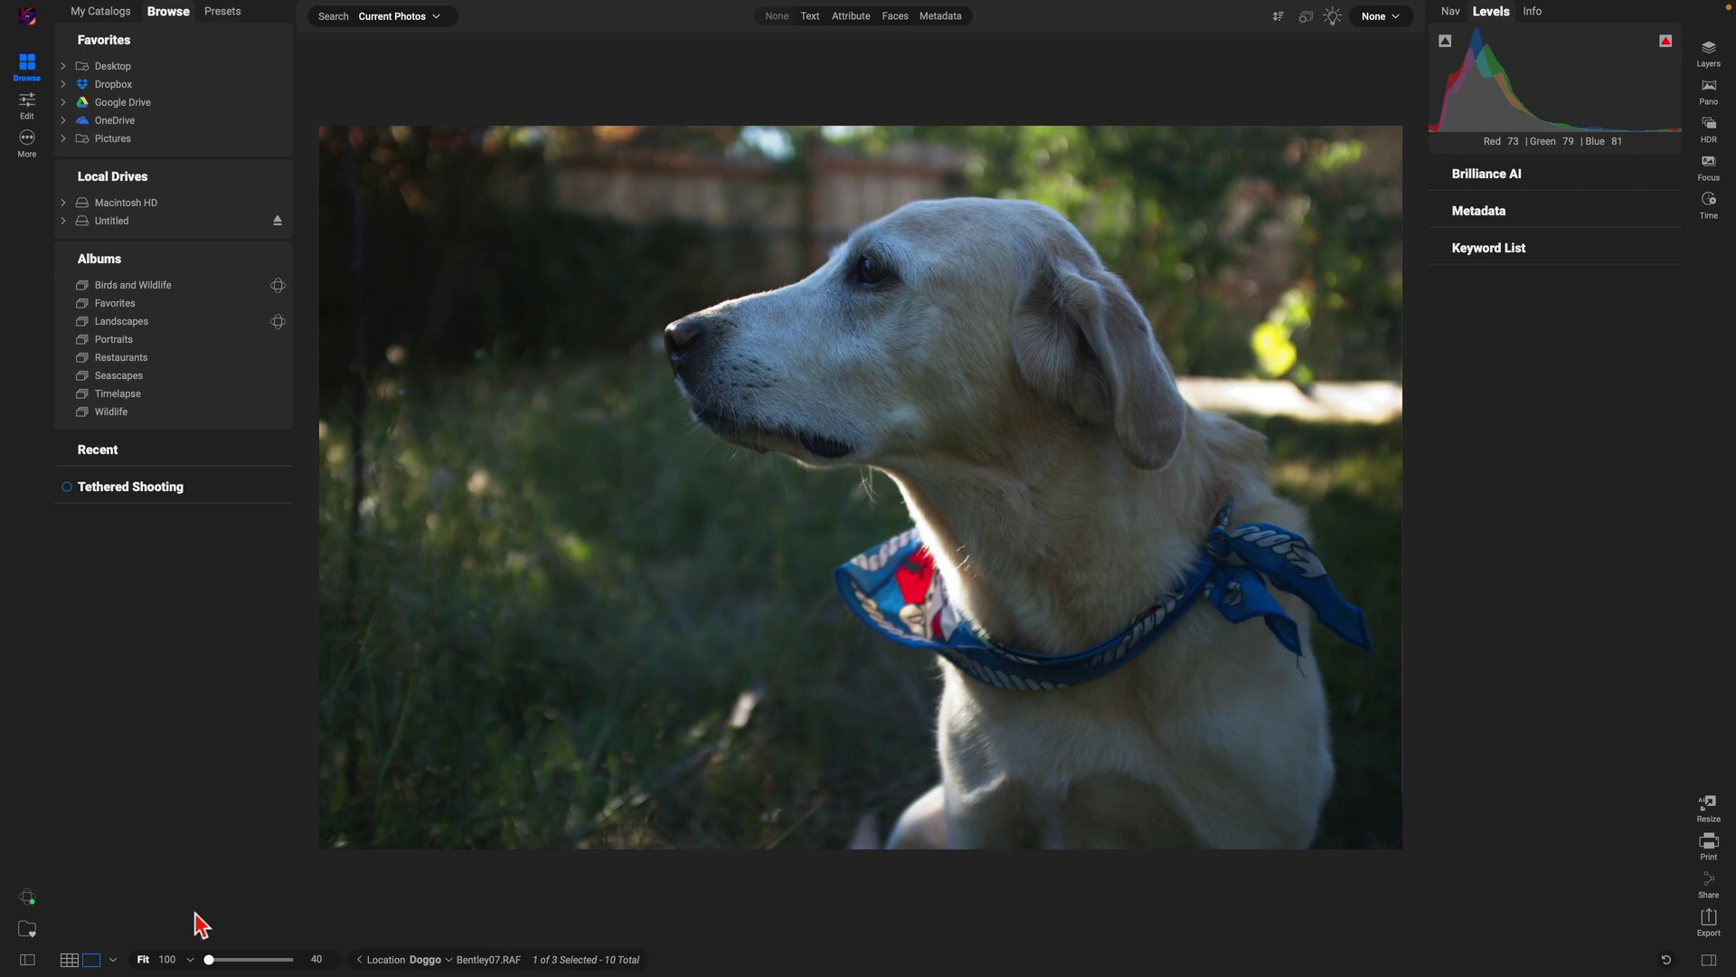
left_click(112, 960)
left_click(113, 932)
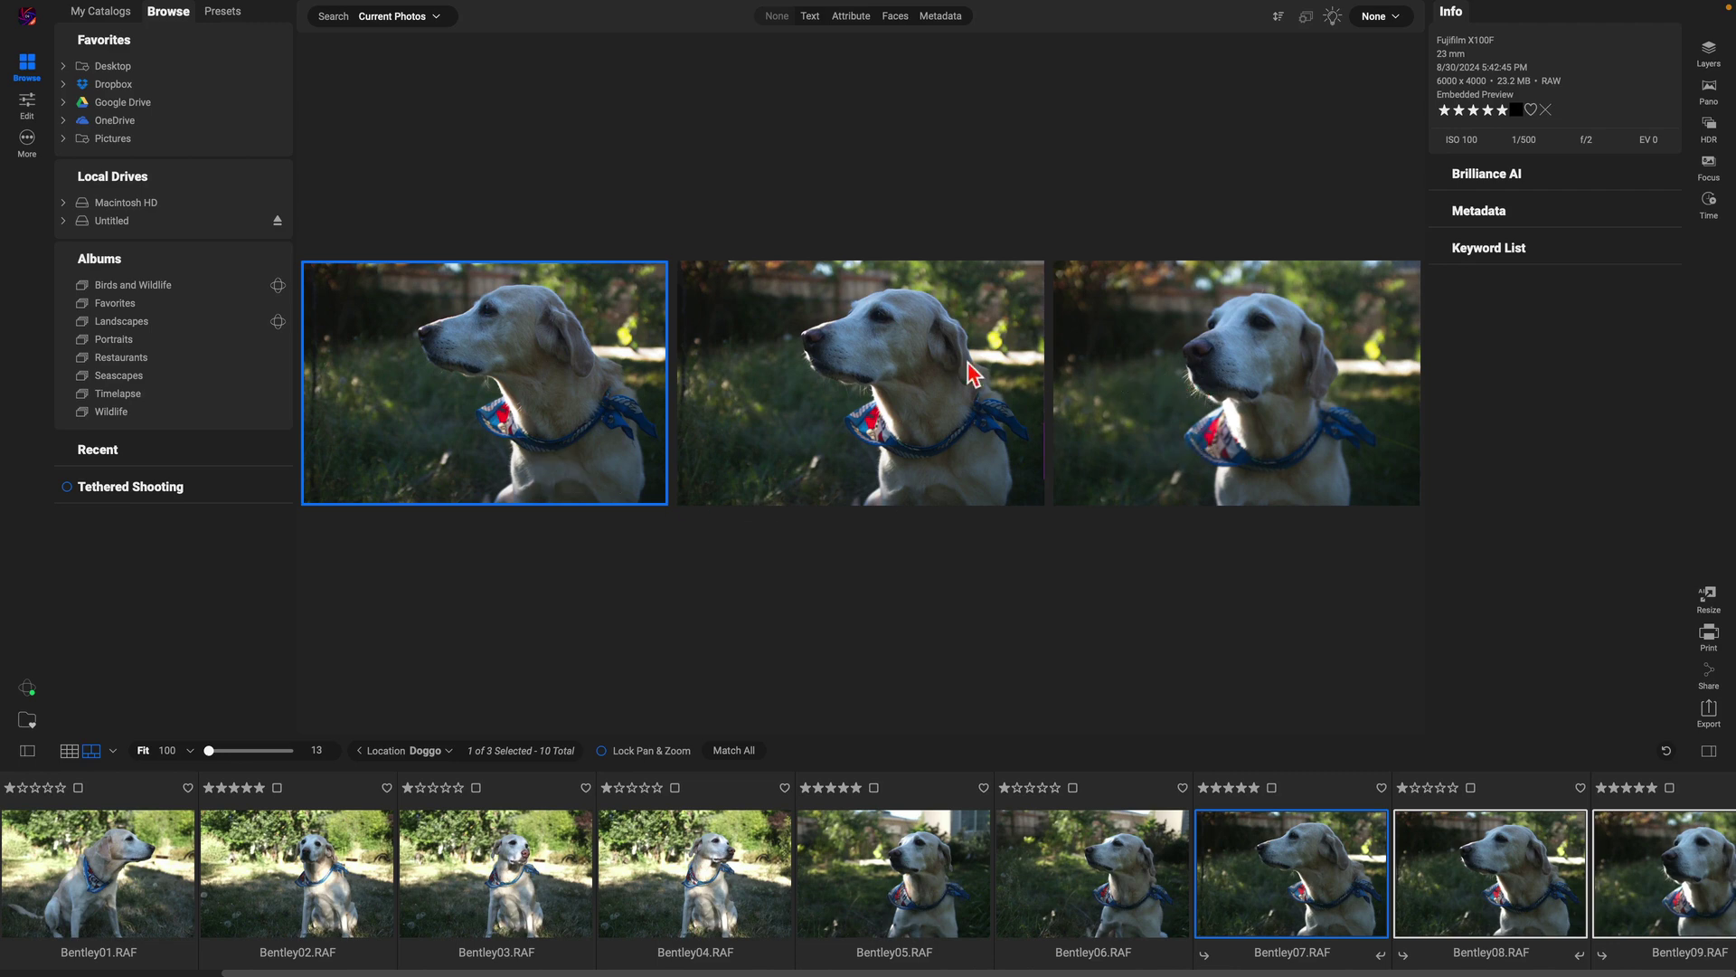
Zoom in on the dog's face in all three photos with Lock Pan & Zoom enabled, and rate Bentley09.RAF one star
left_click(601, 750)
left_click(501, 327)
left_click_drag(449, 364, 496, 470)
left_click_drag(365, 484, 474, 395)
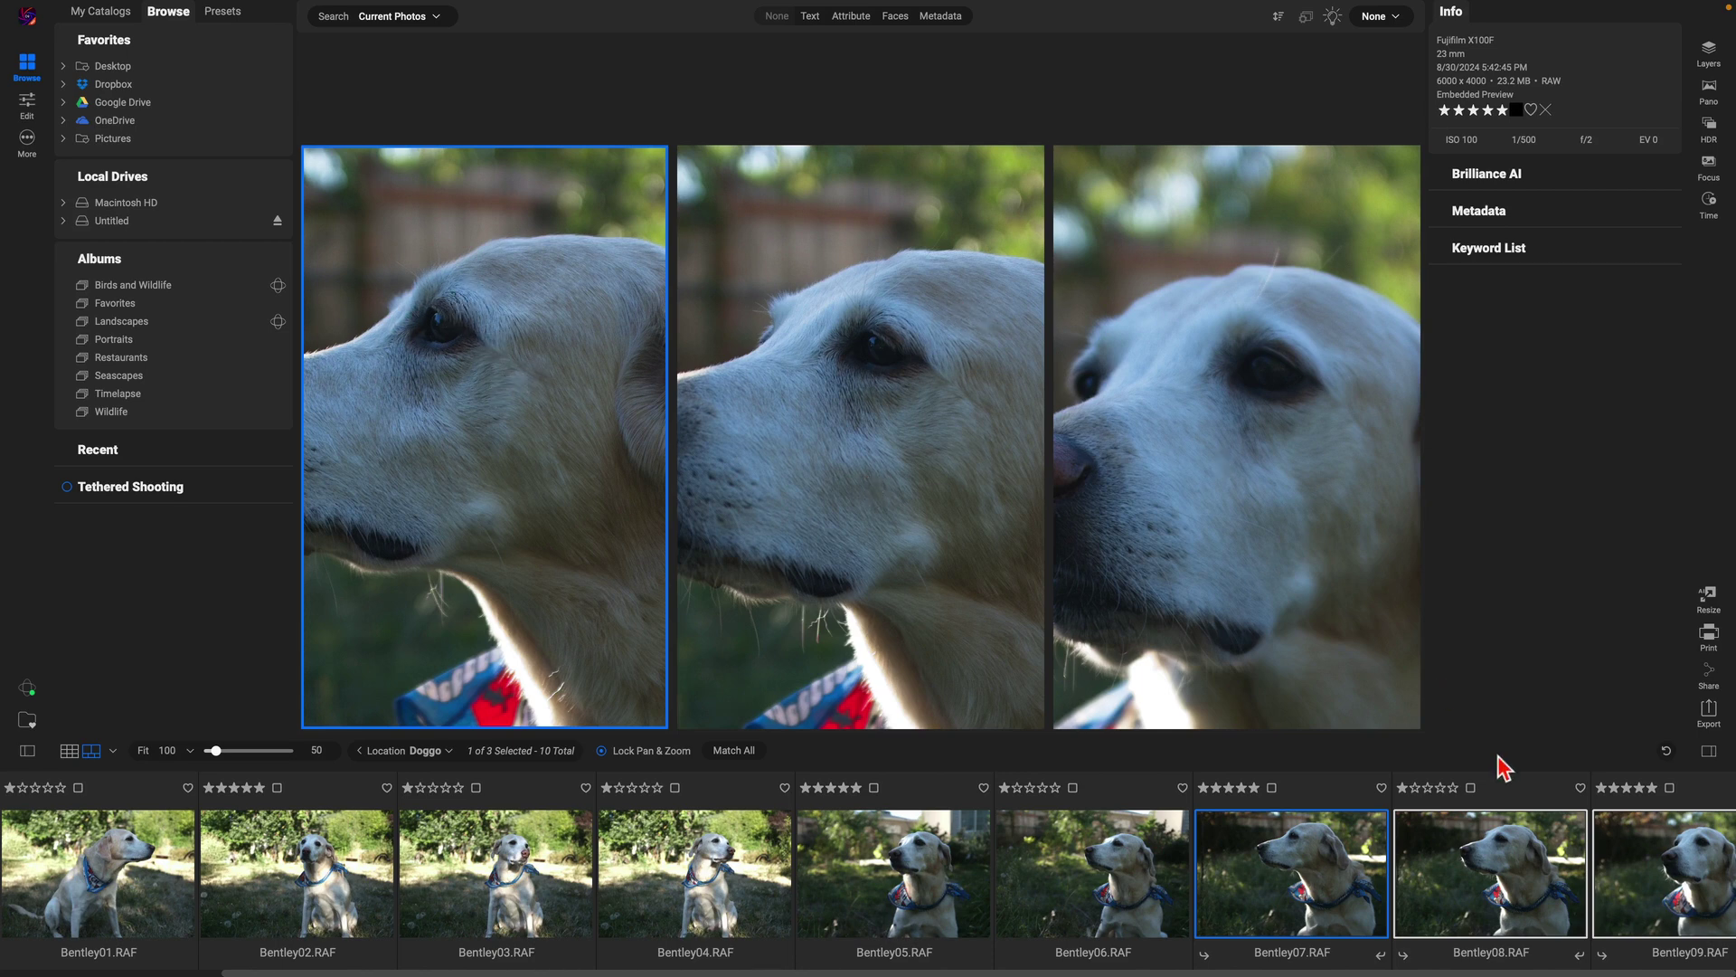
left_click(1603, 789)
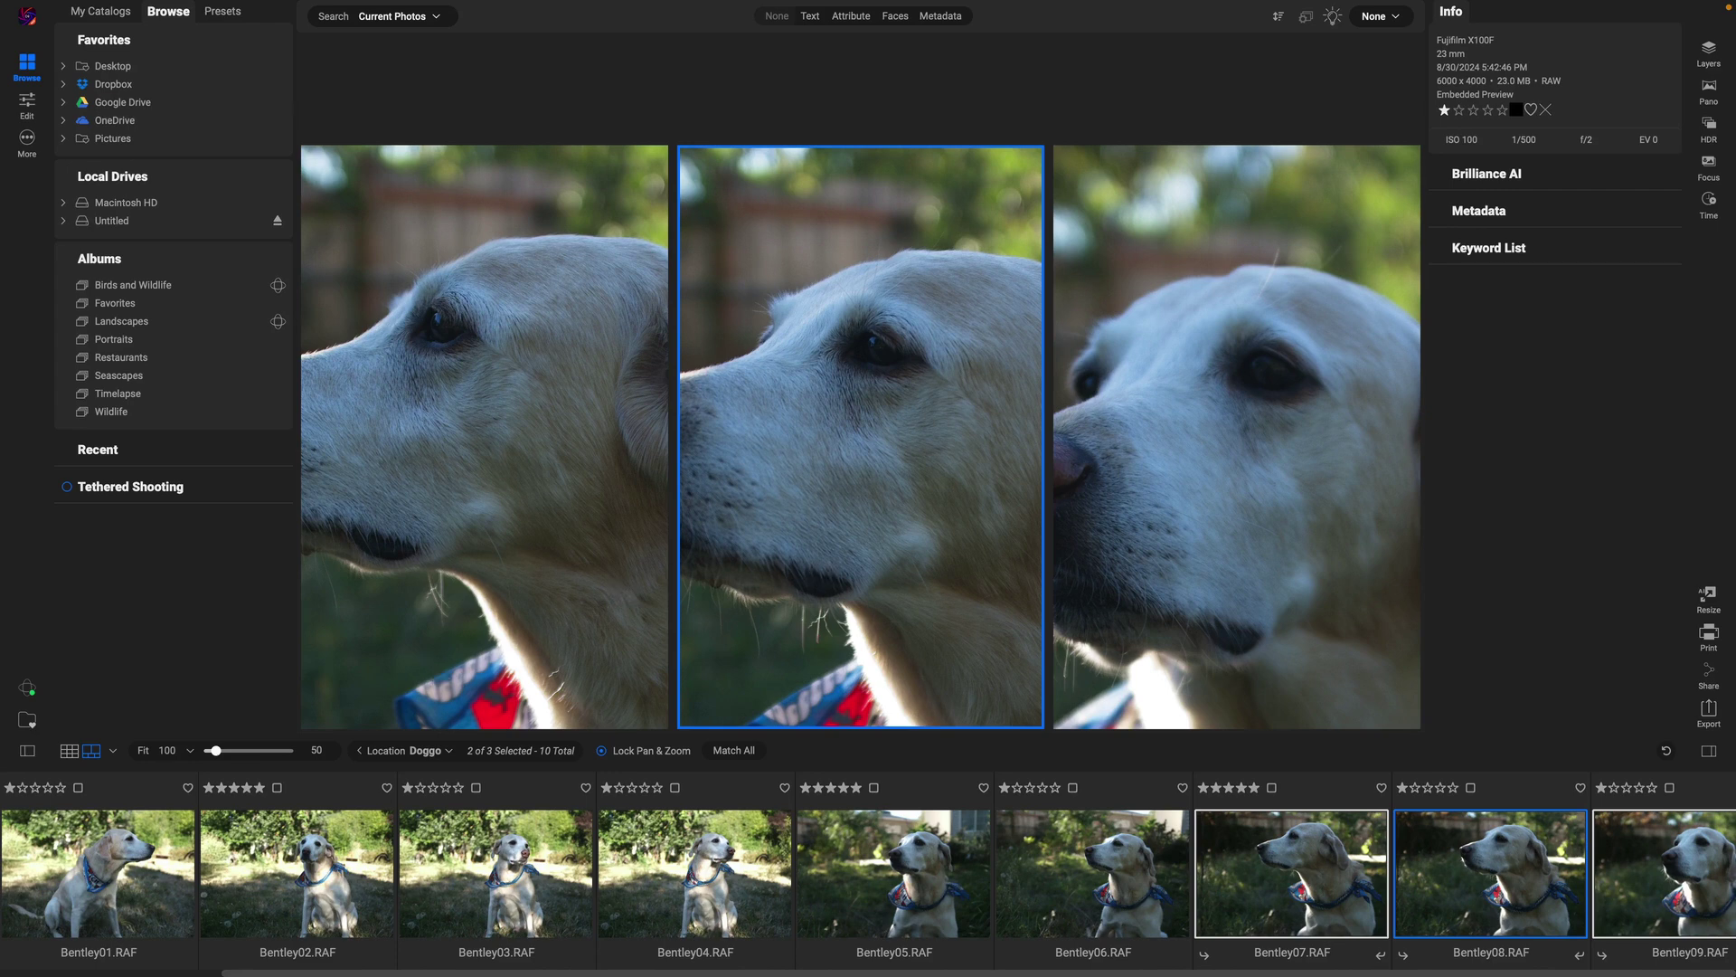
Return to the thumbnail grid, clear the photo selection and sort the photos by Rating in Descending order
left_click(69, 752)
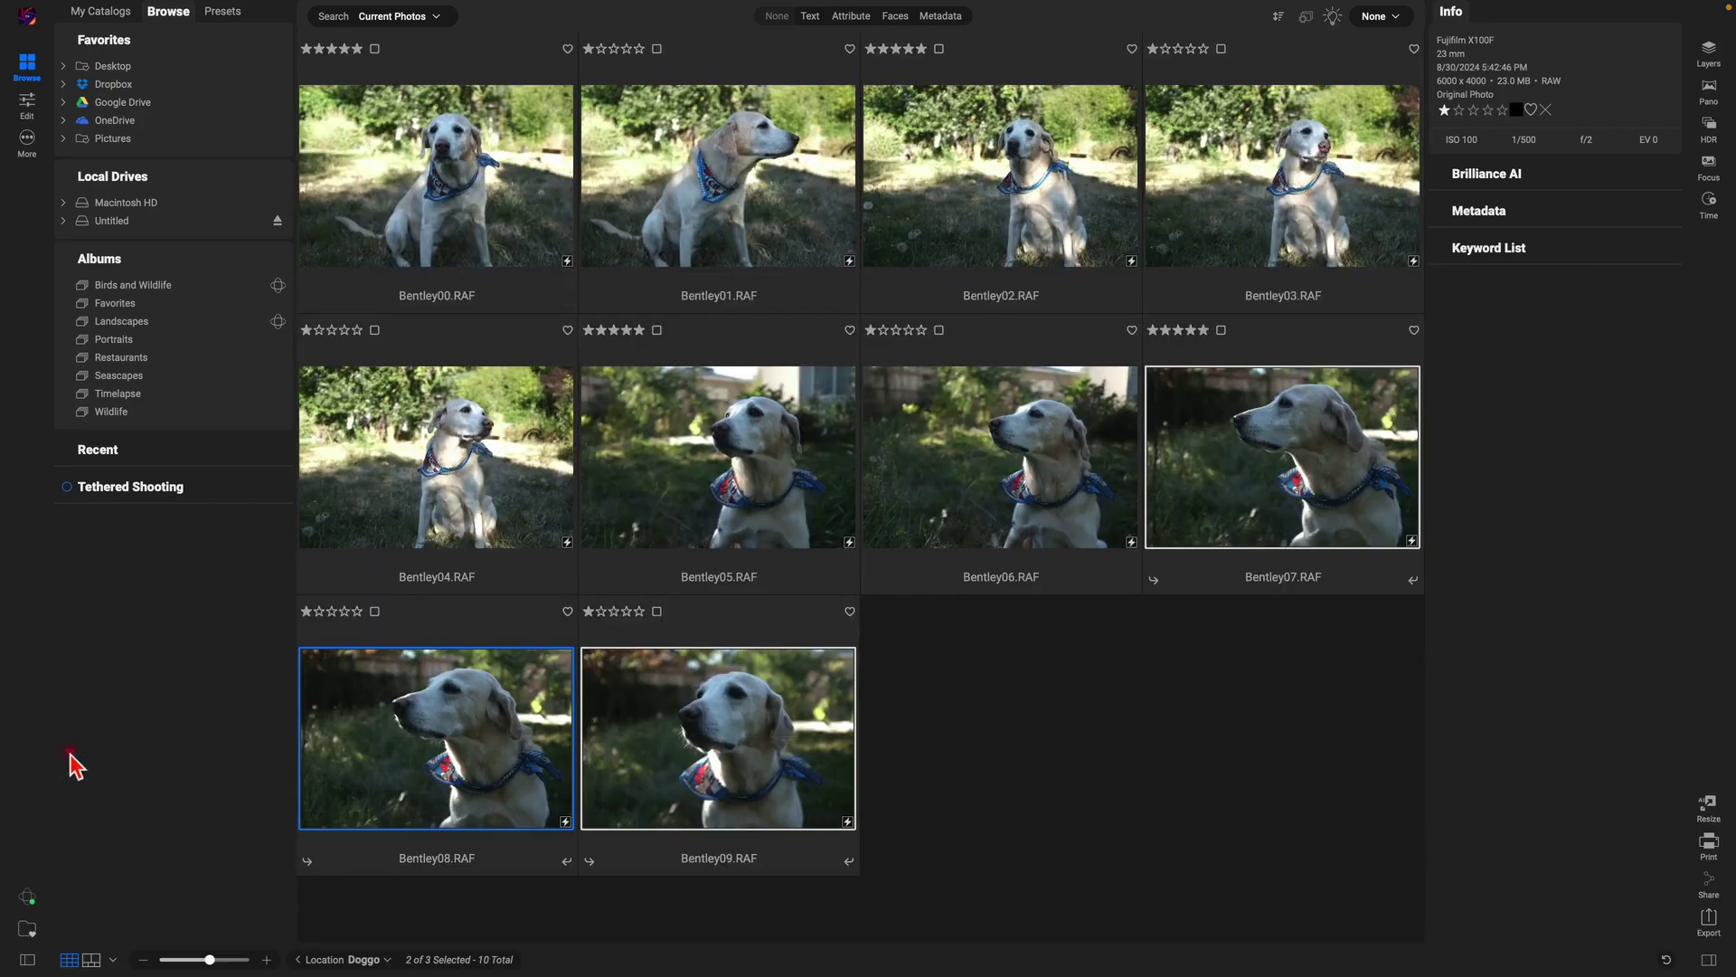
left_click(1054, 704)
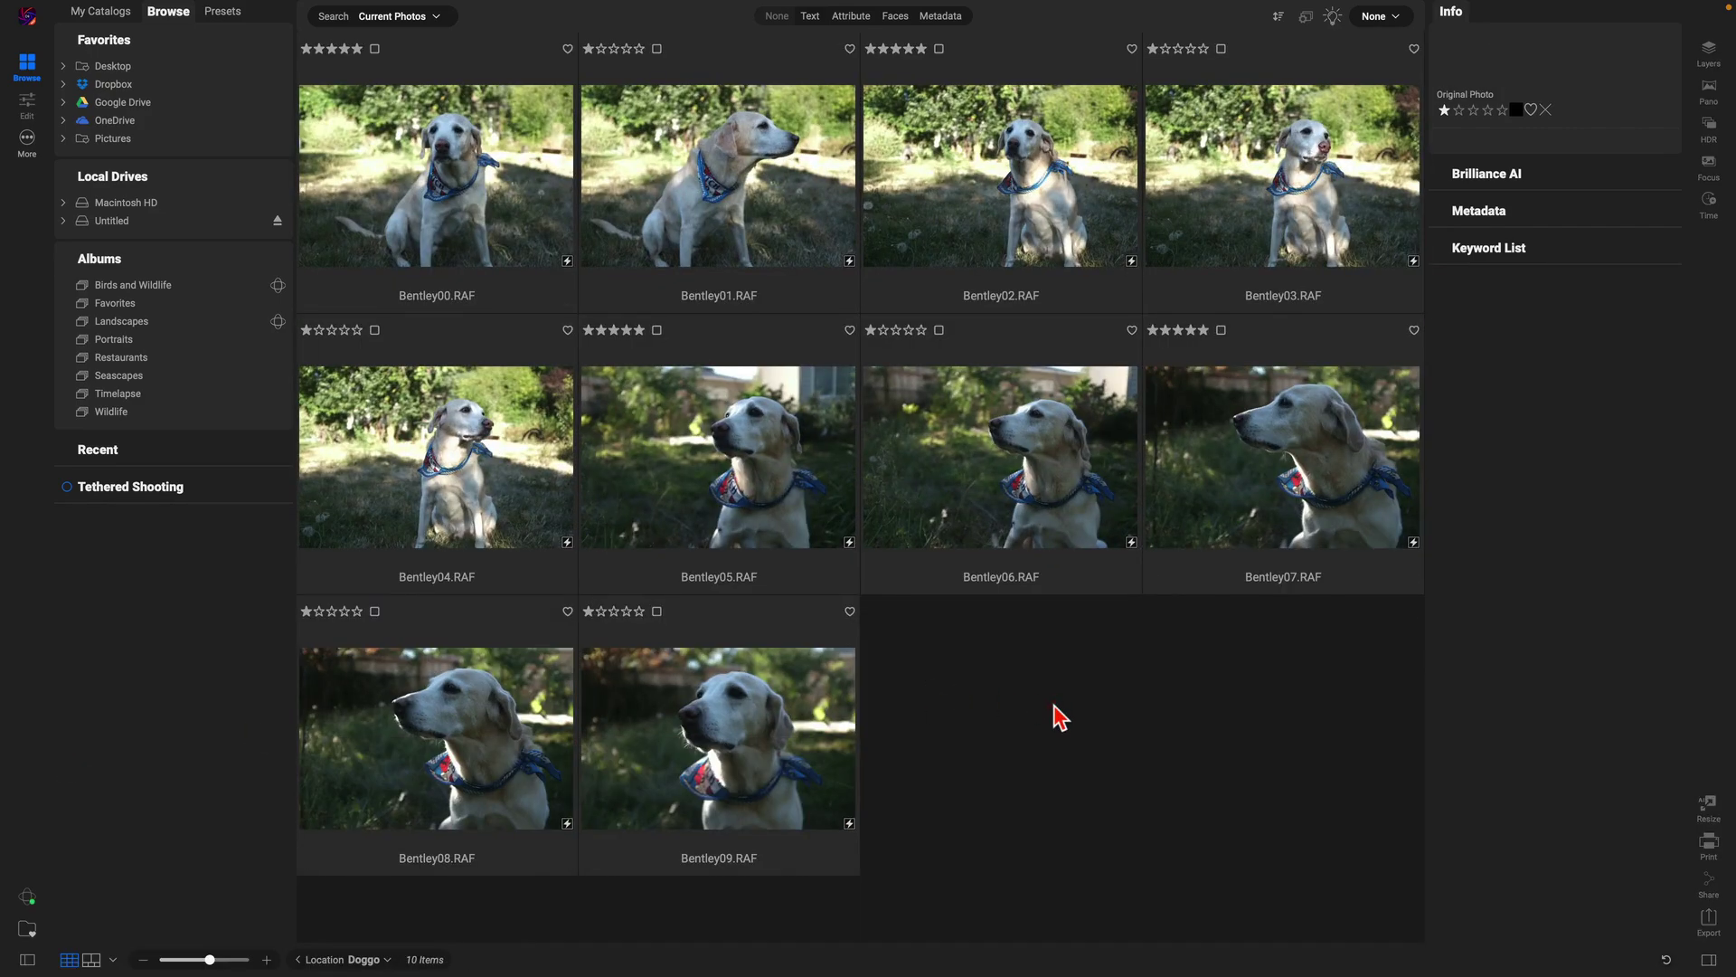
left_click(1280, 17)
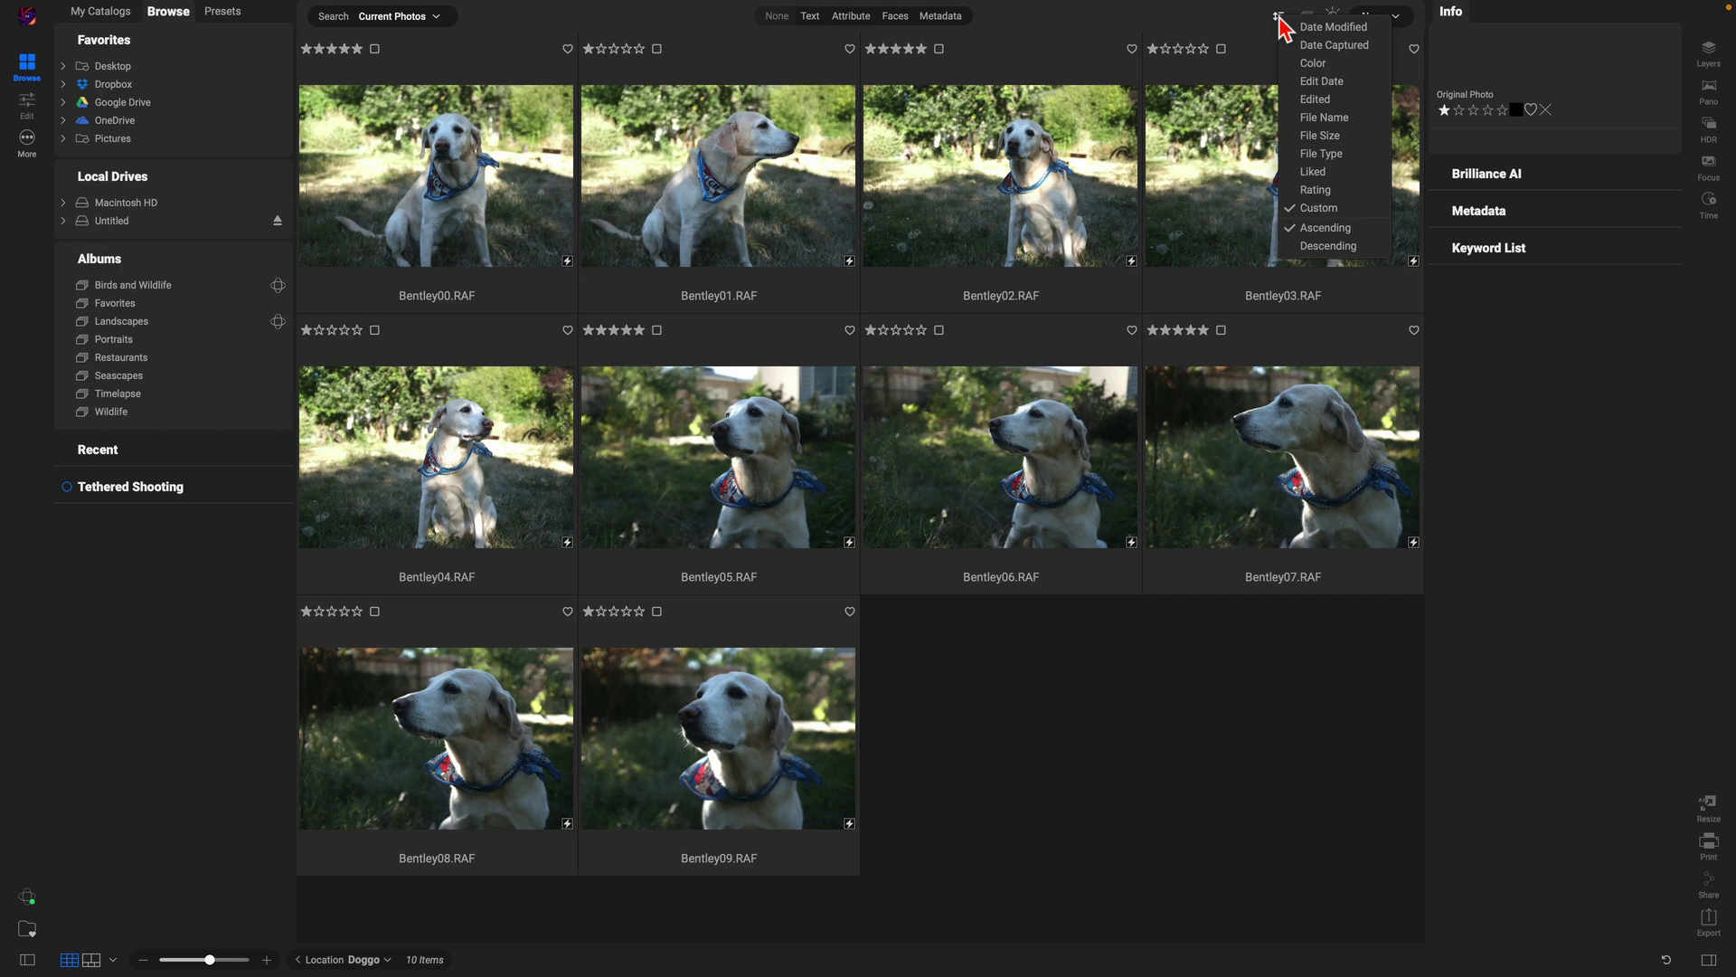
left_click(1320, 190)
left_click(1278, 17)
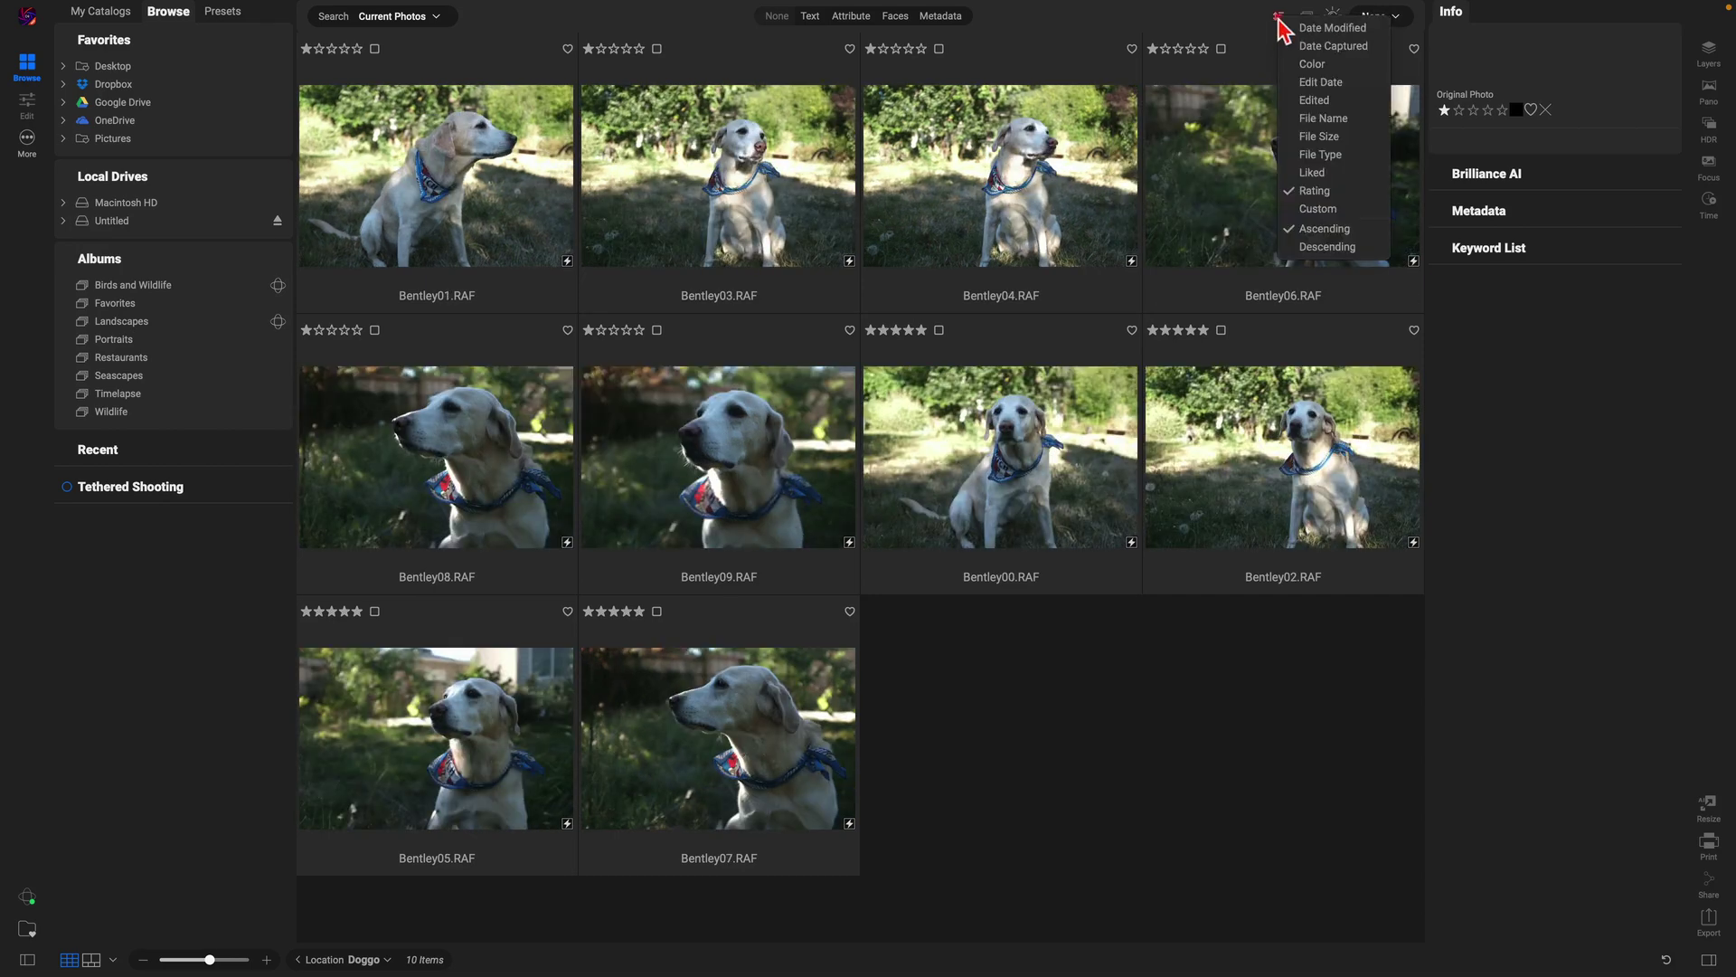
left_click(1326, 247)
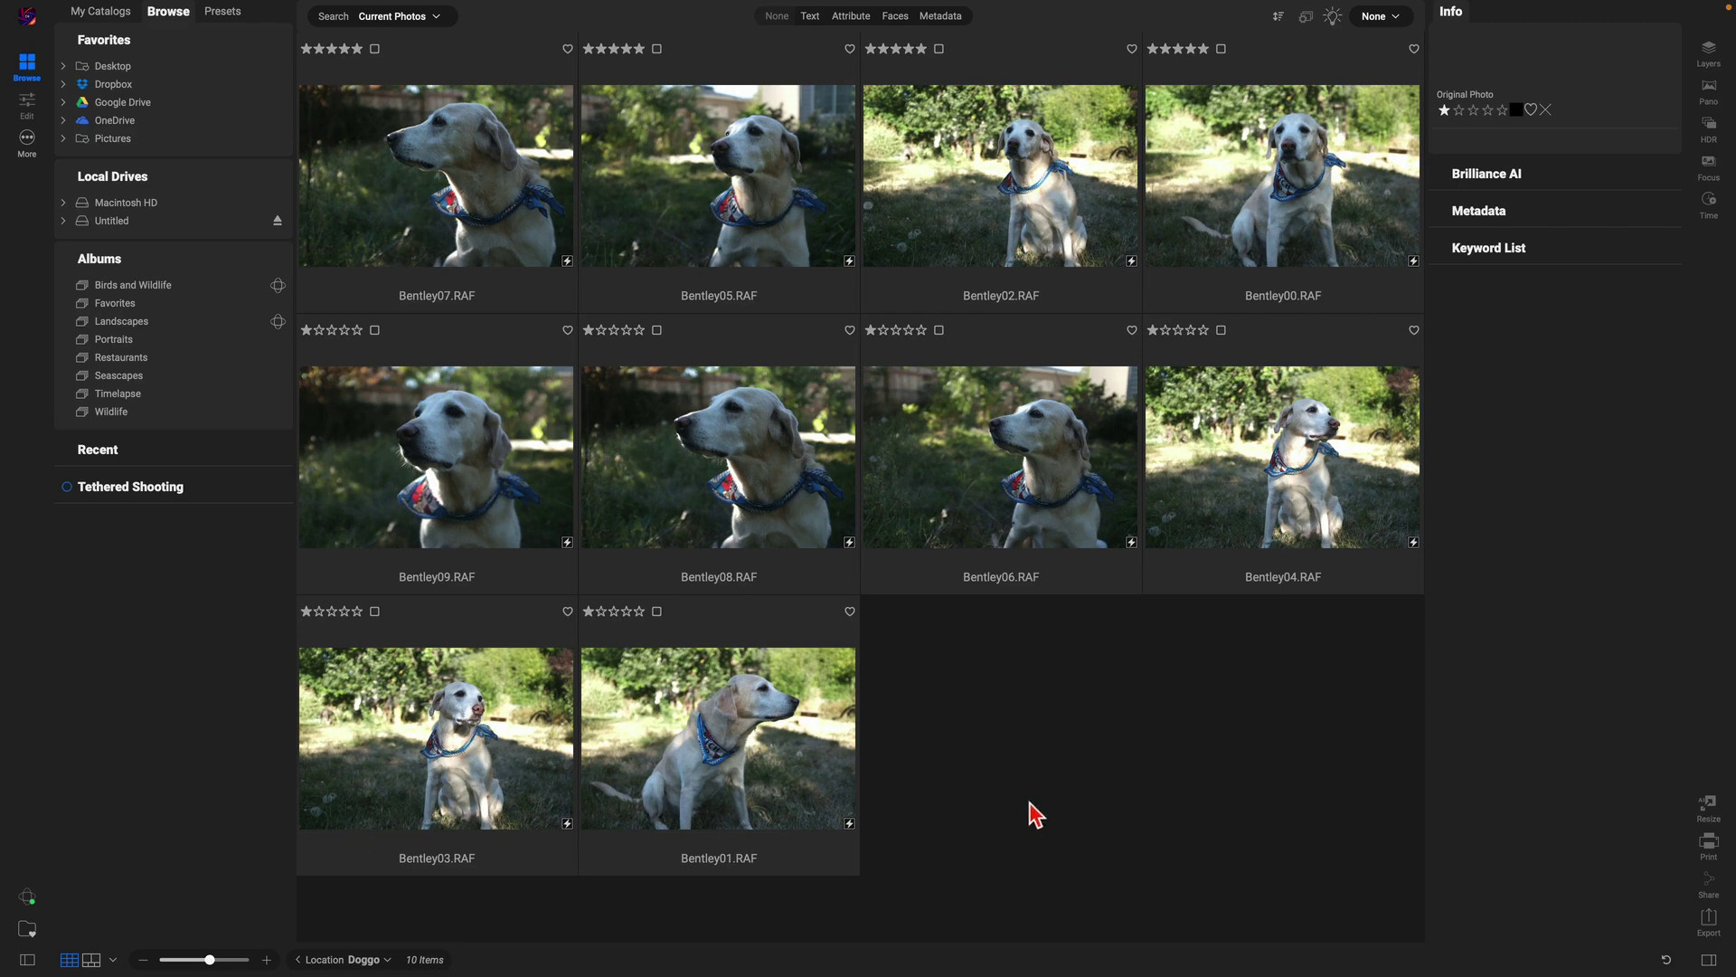
Move the six one-star photos, Bentley09.RAF through Bentley01.RAF, into a new subfolder named Dislikes
left_click(405, 473)
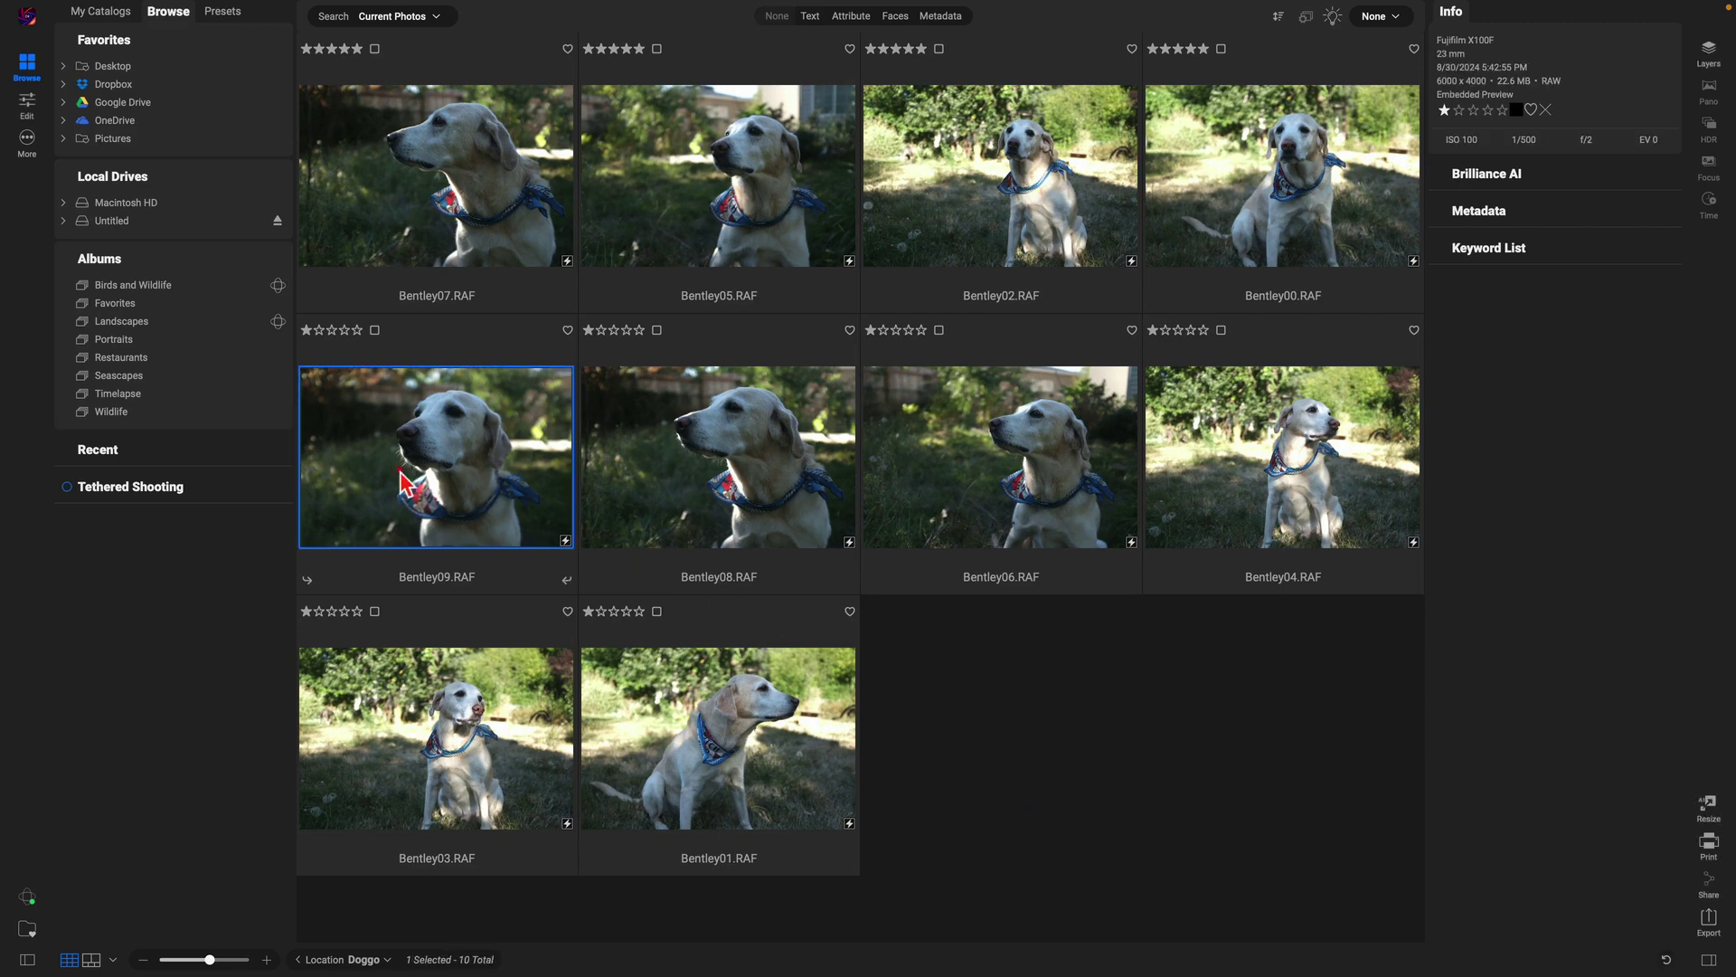
left_click(767, 749, "shift")
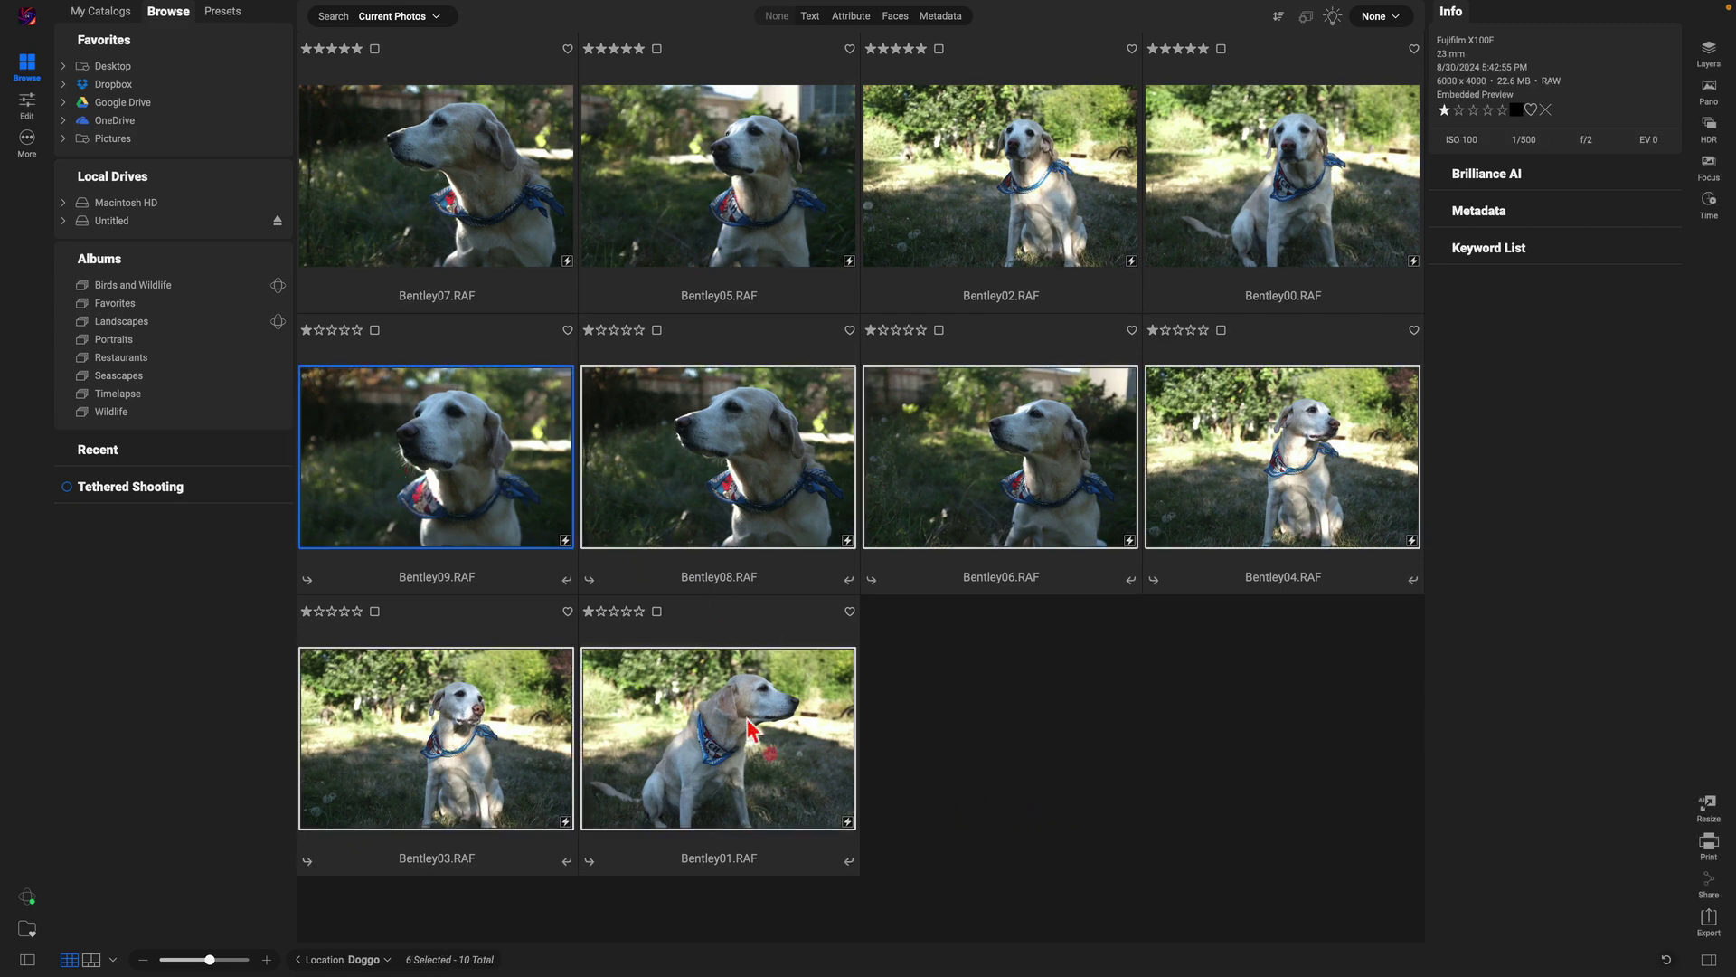
right_click(681, 504)
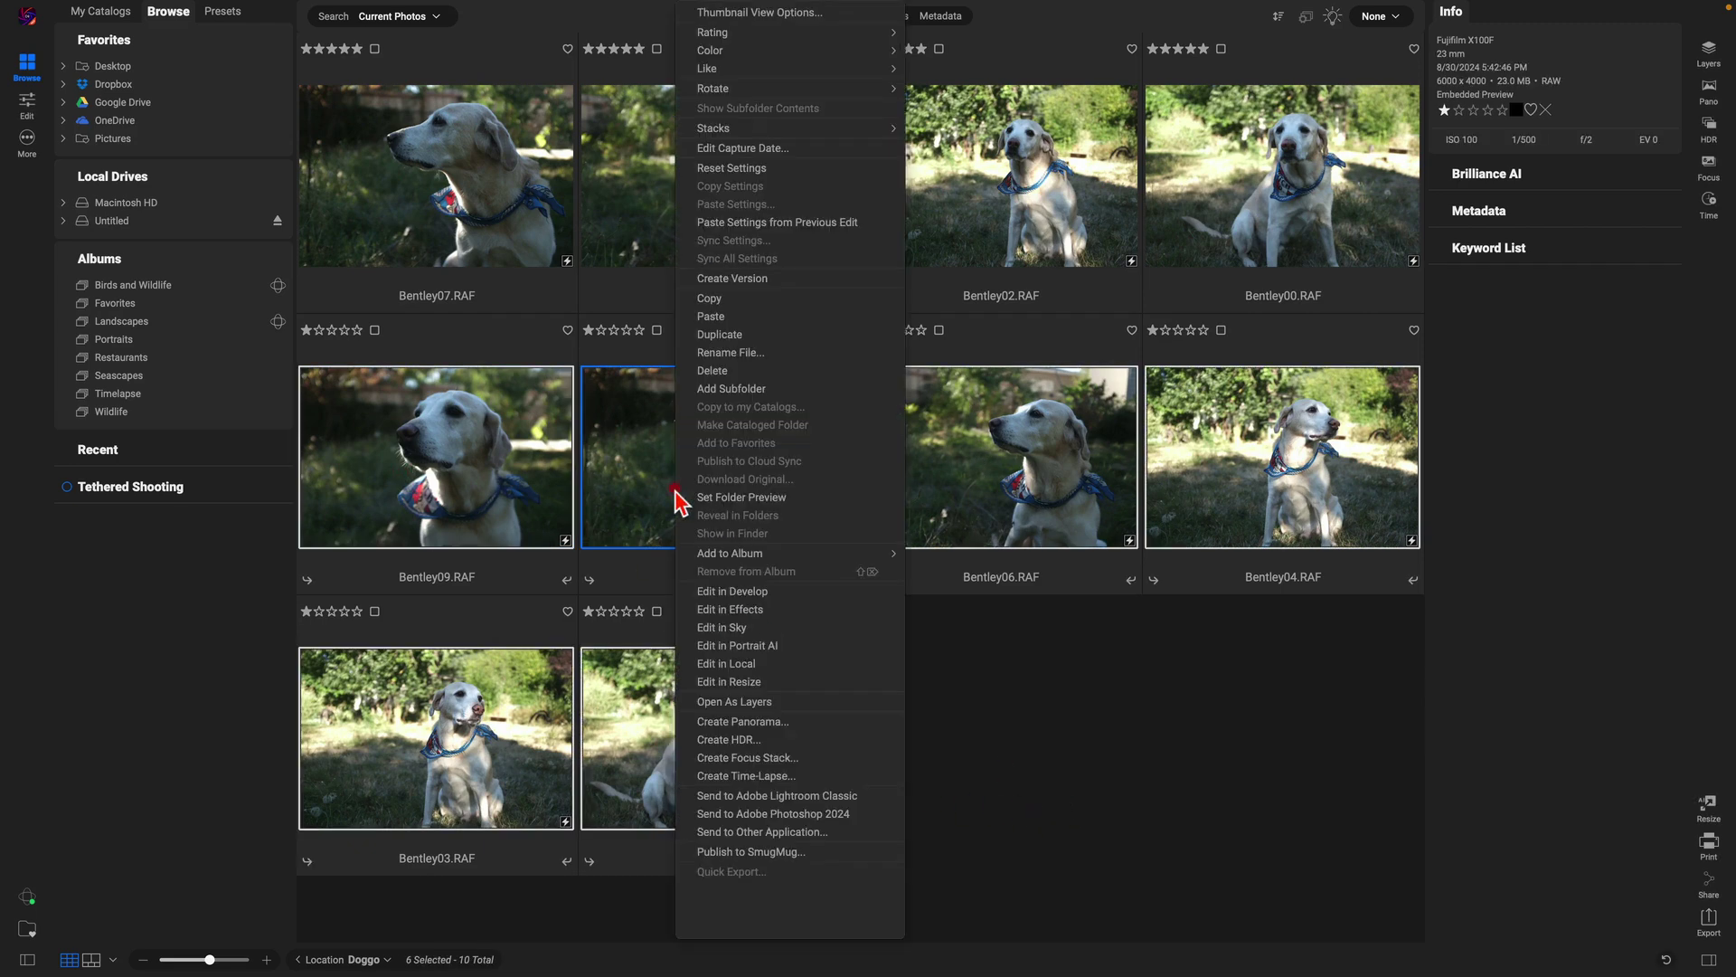
left_click(729, 390)
type("Dislikes")
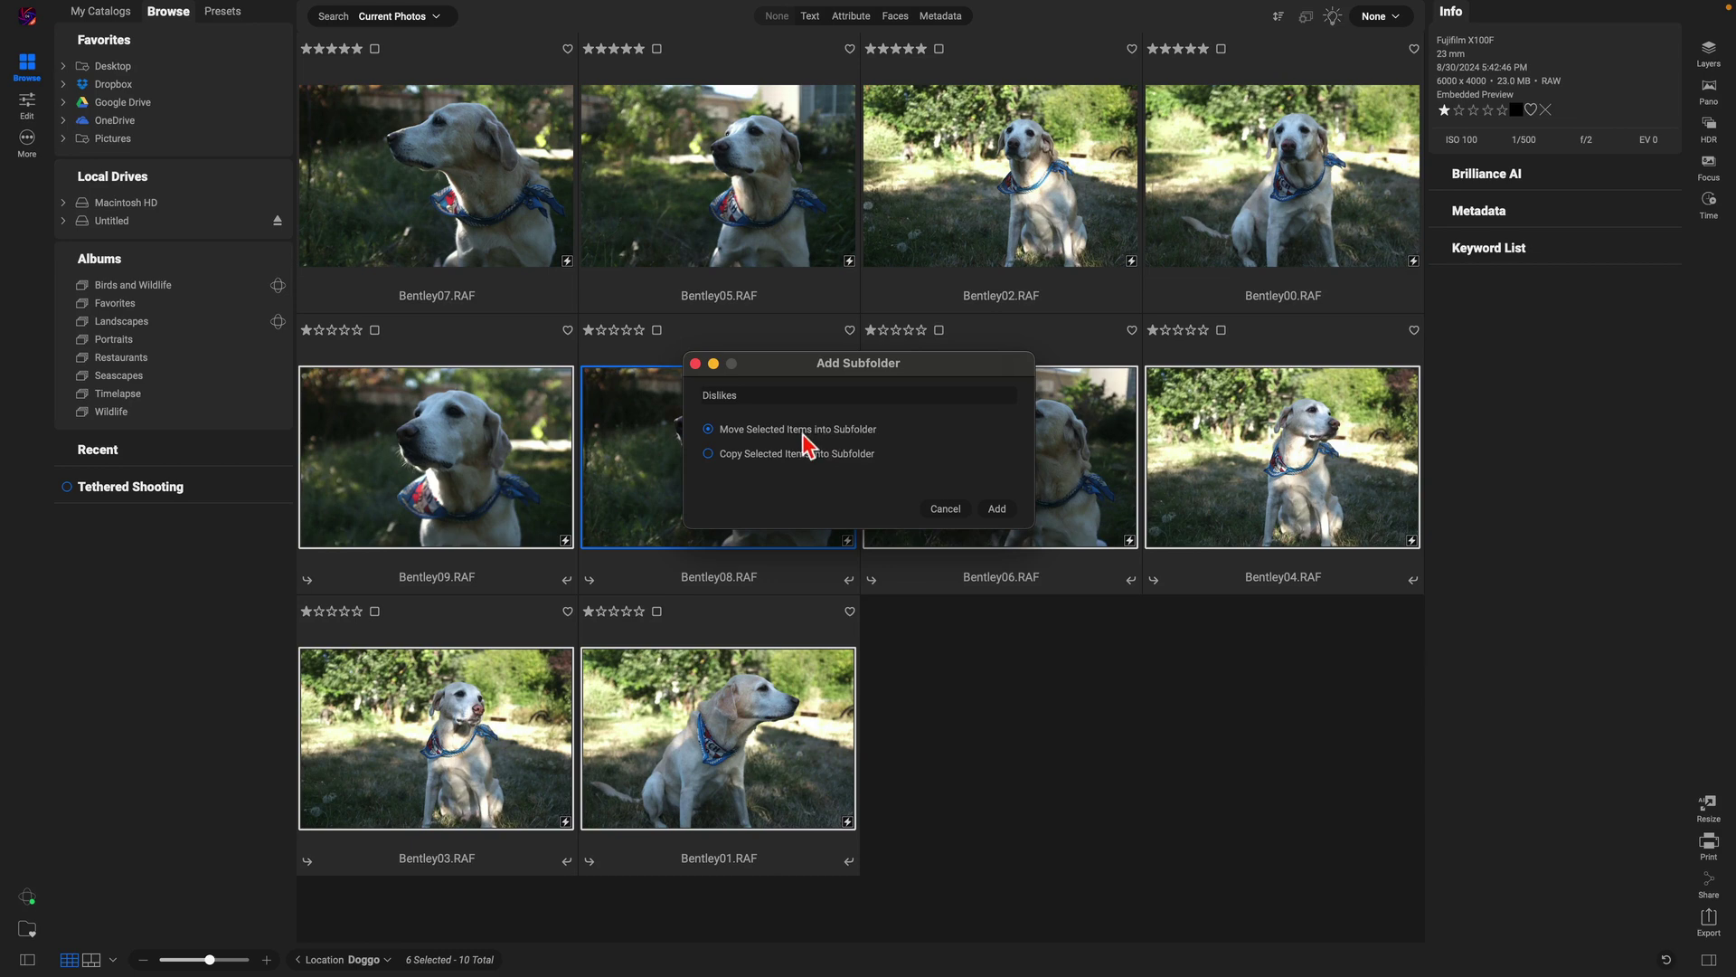
left_click(995, 508)
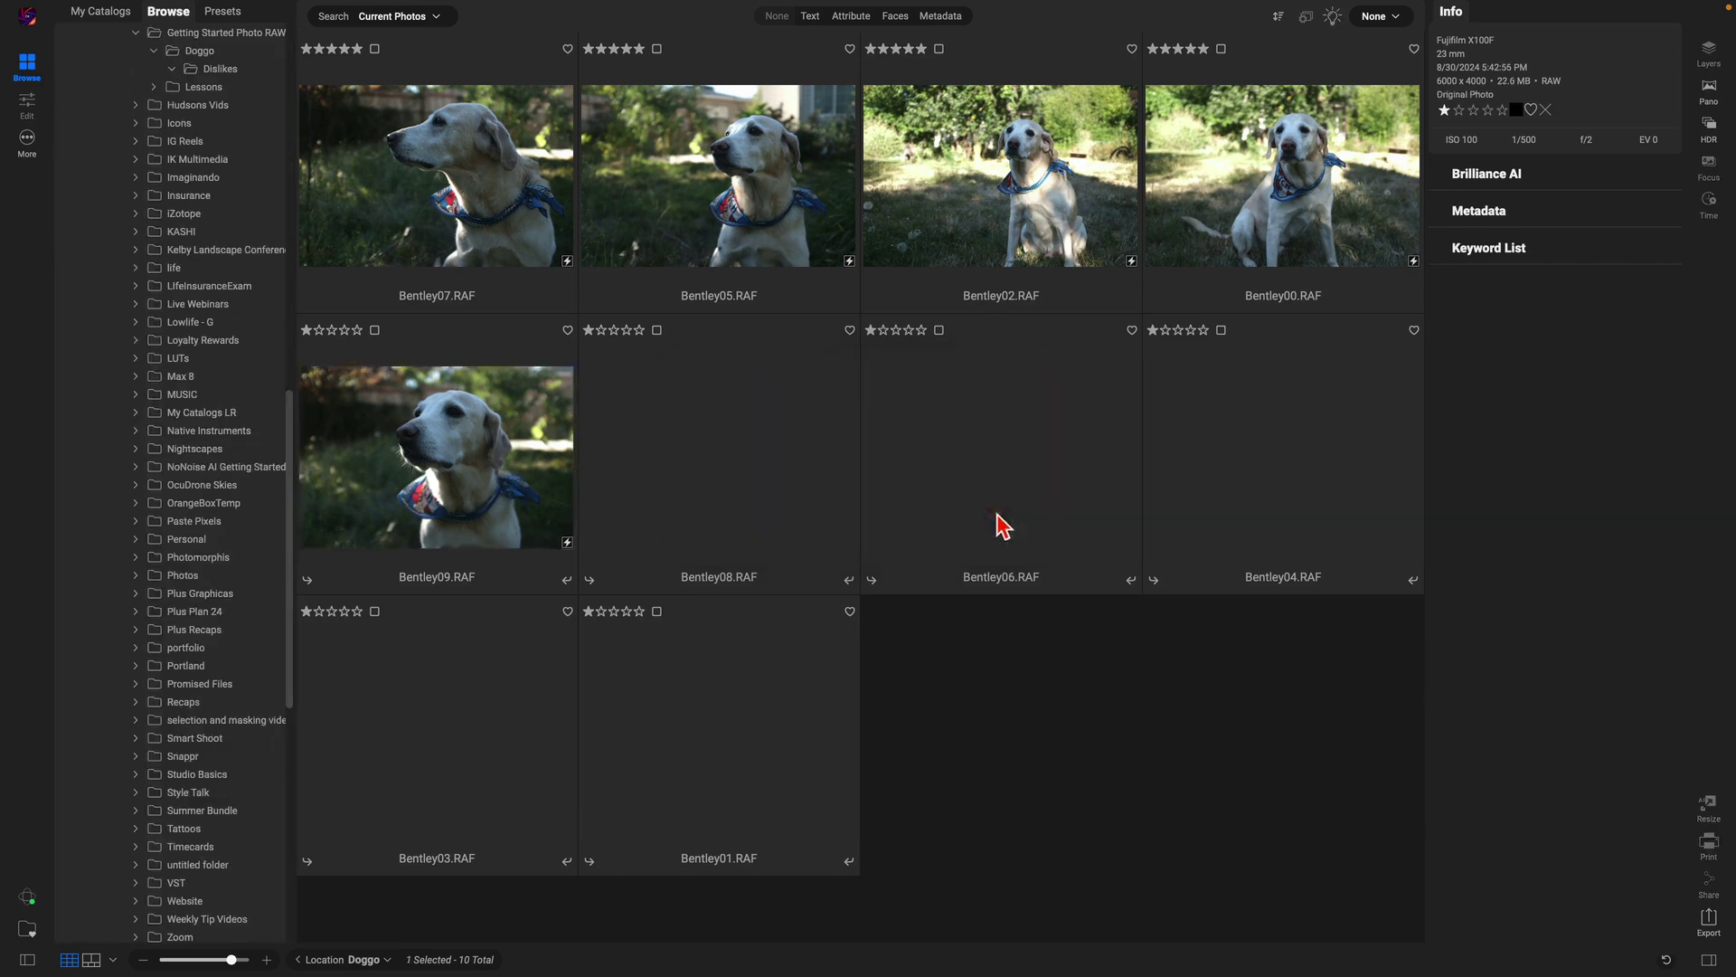
Move the four five-star photos, Bentley07, 05, 02 and 00, into a new subfolder named Favorites
left_click(463, 192)
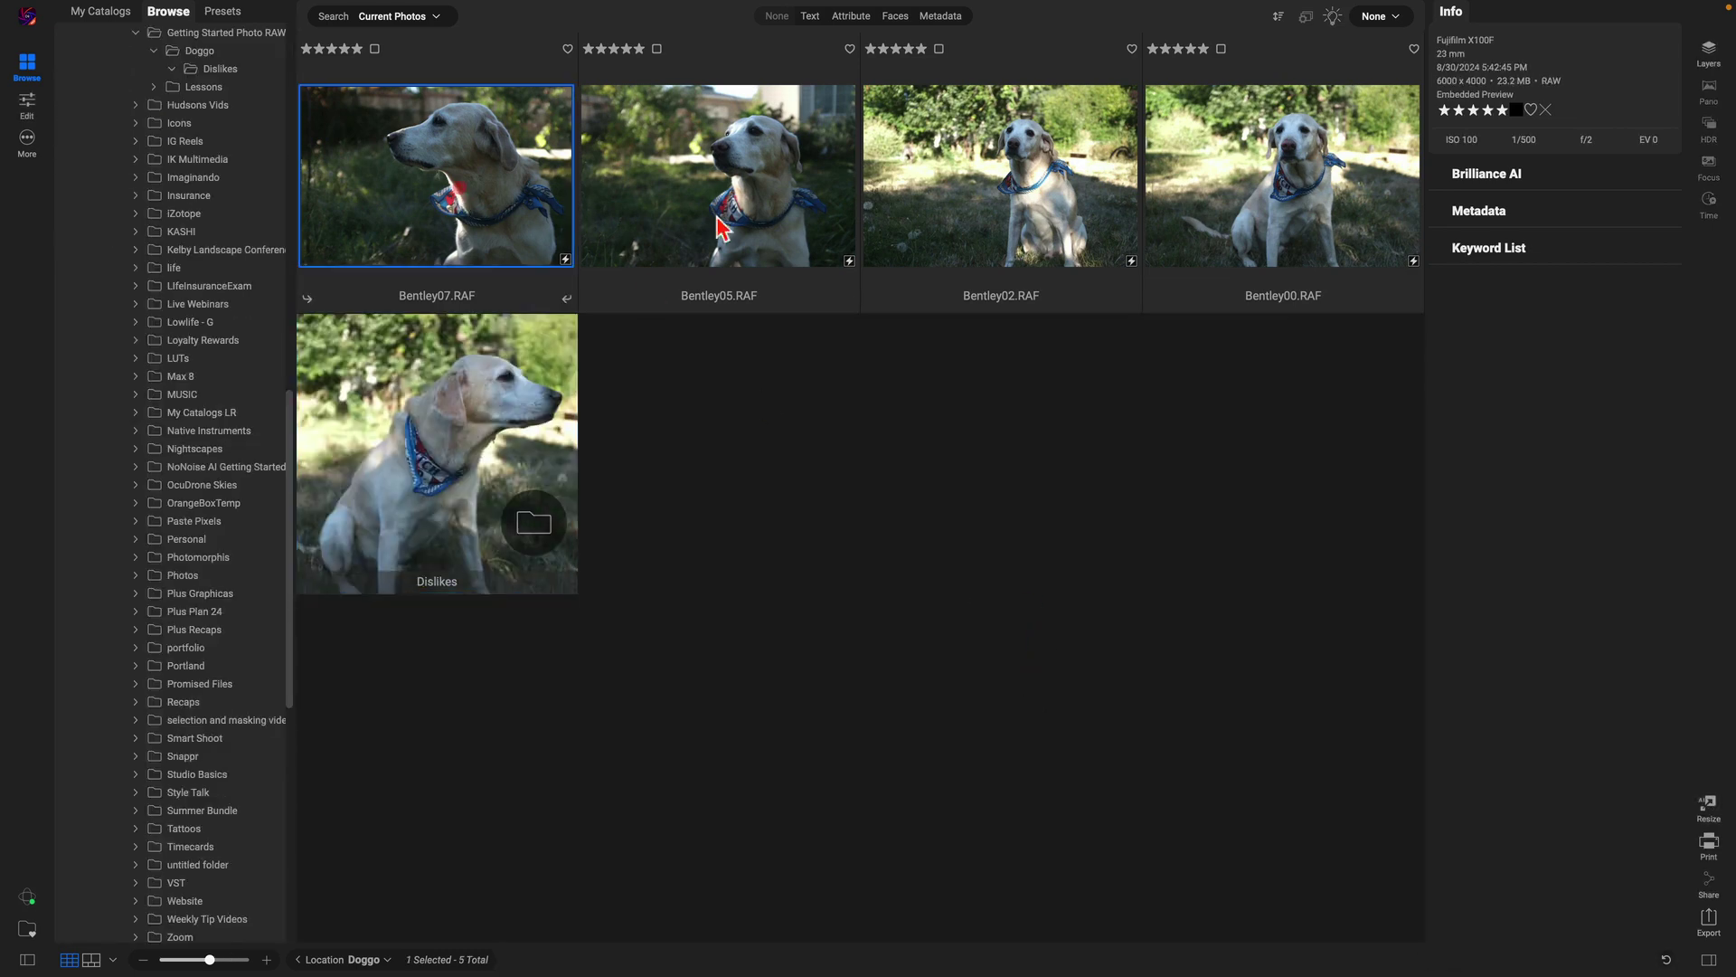
left_click(1262, 217, "shift")
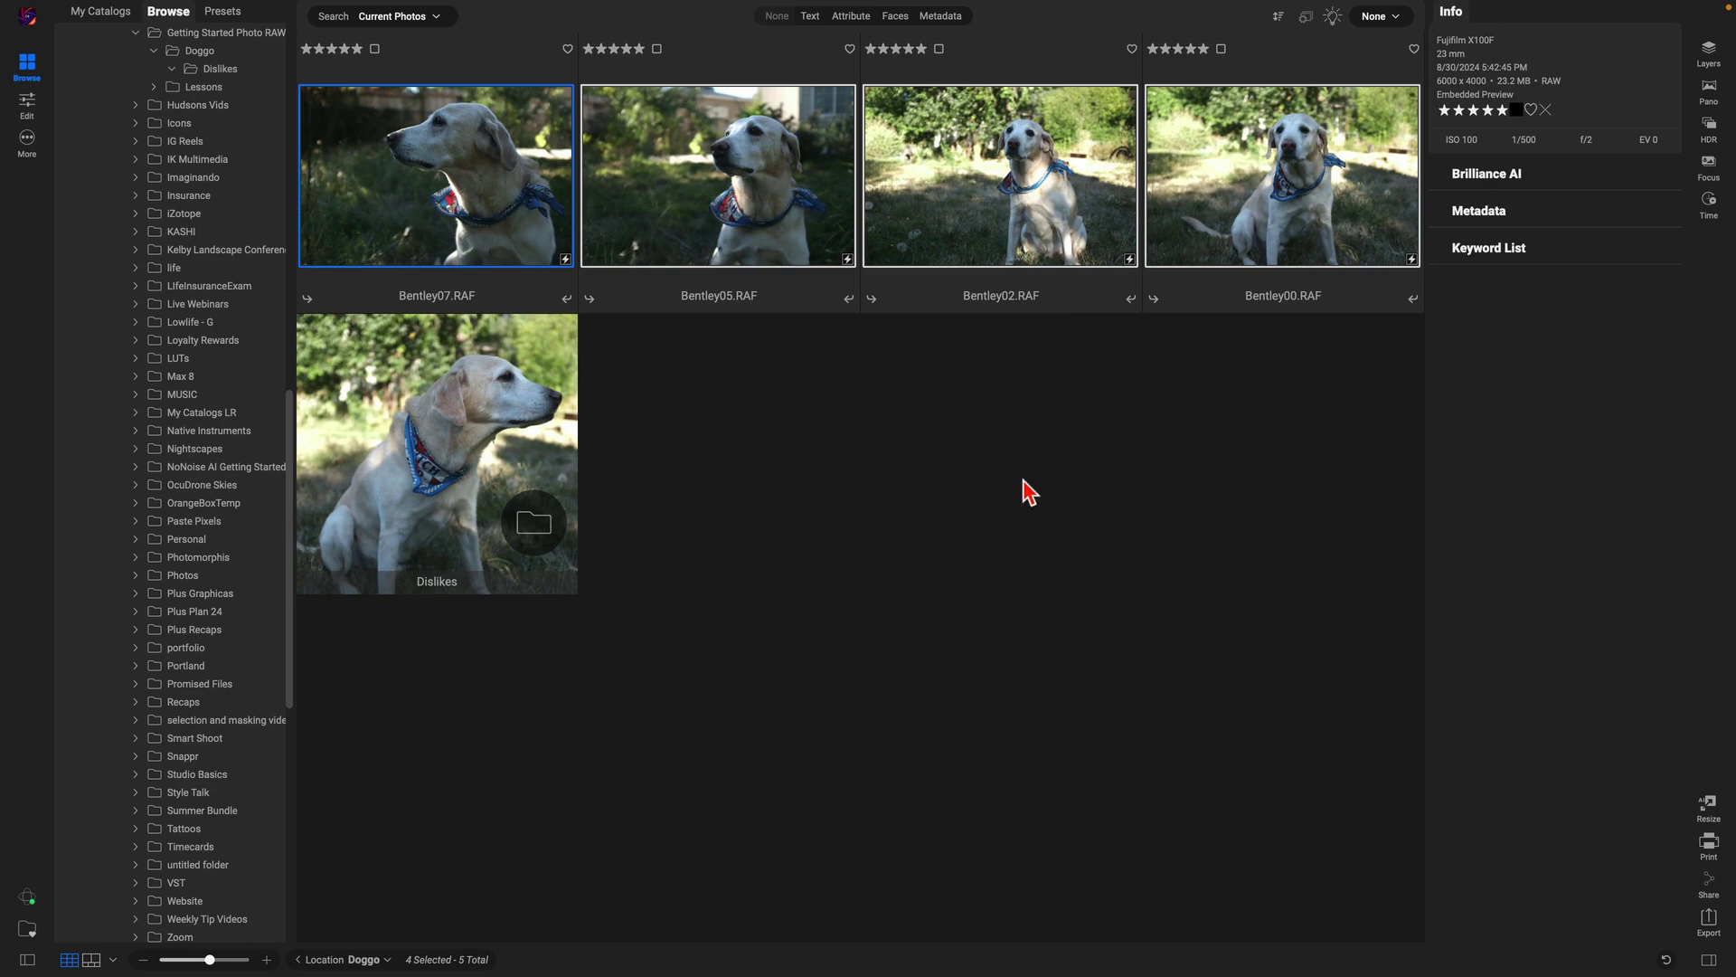
right_click(715, 206)
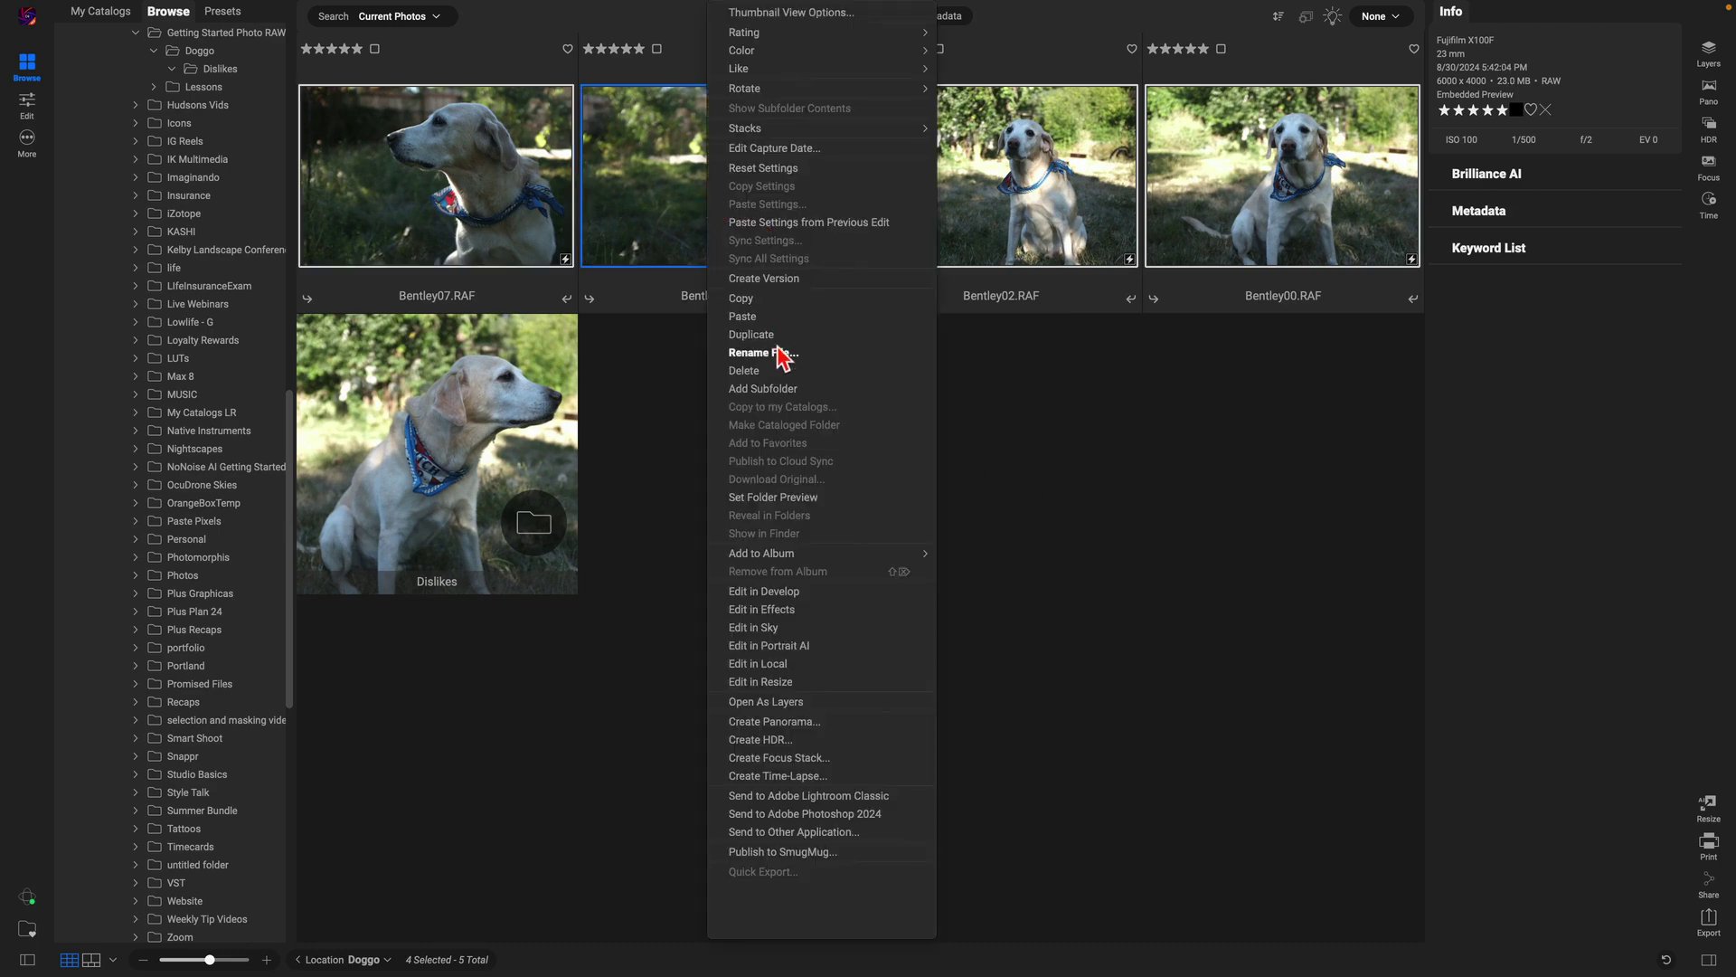
left_click(773, 389)
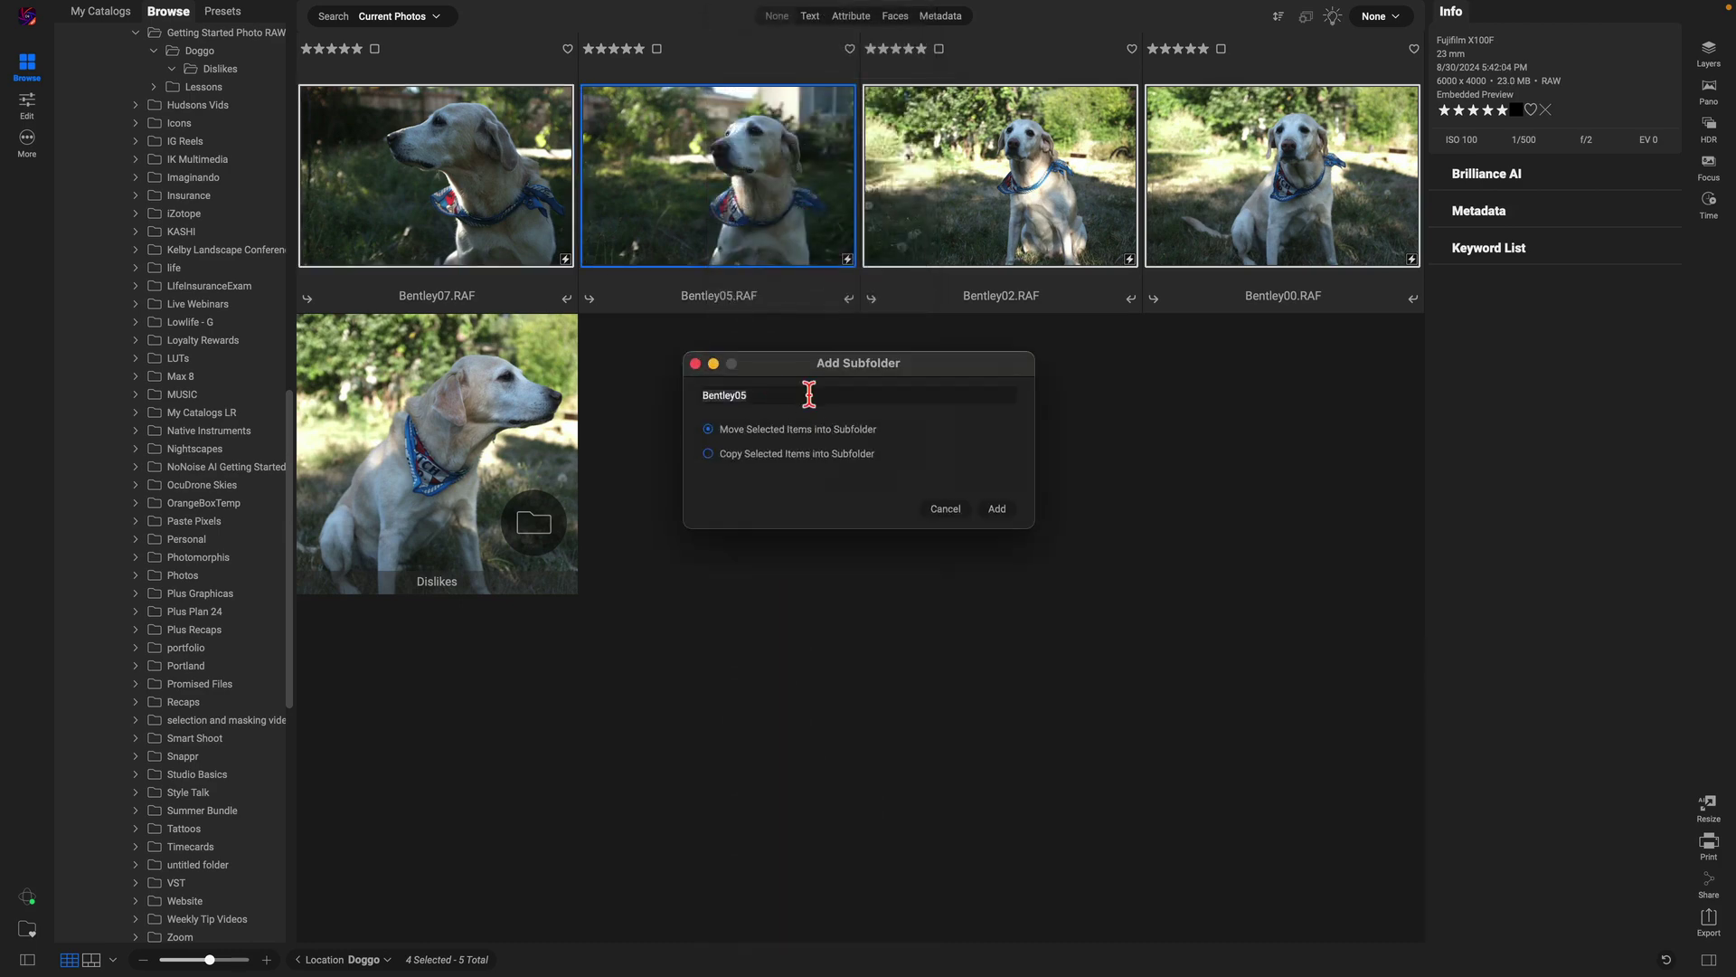
type("Favorites")
left_click(997, 509)
left_click(898, 425)
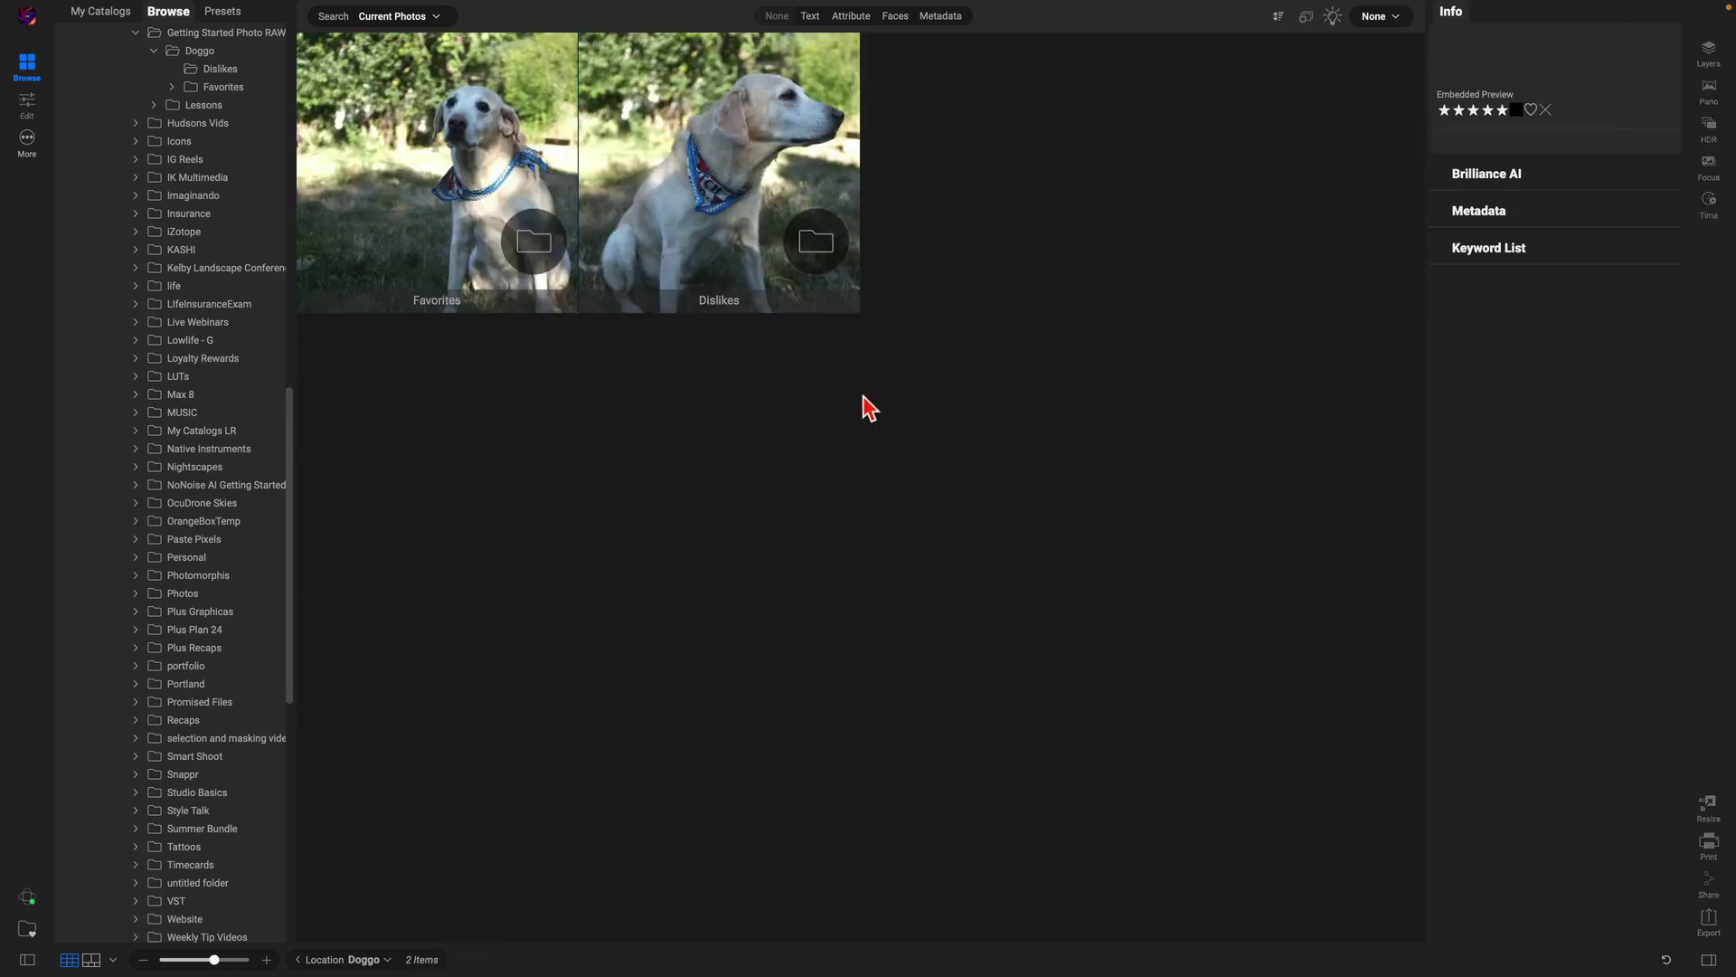
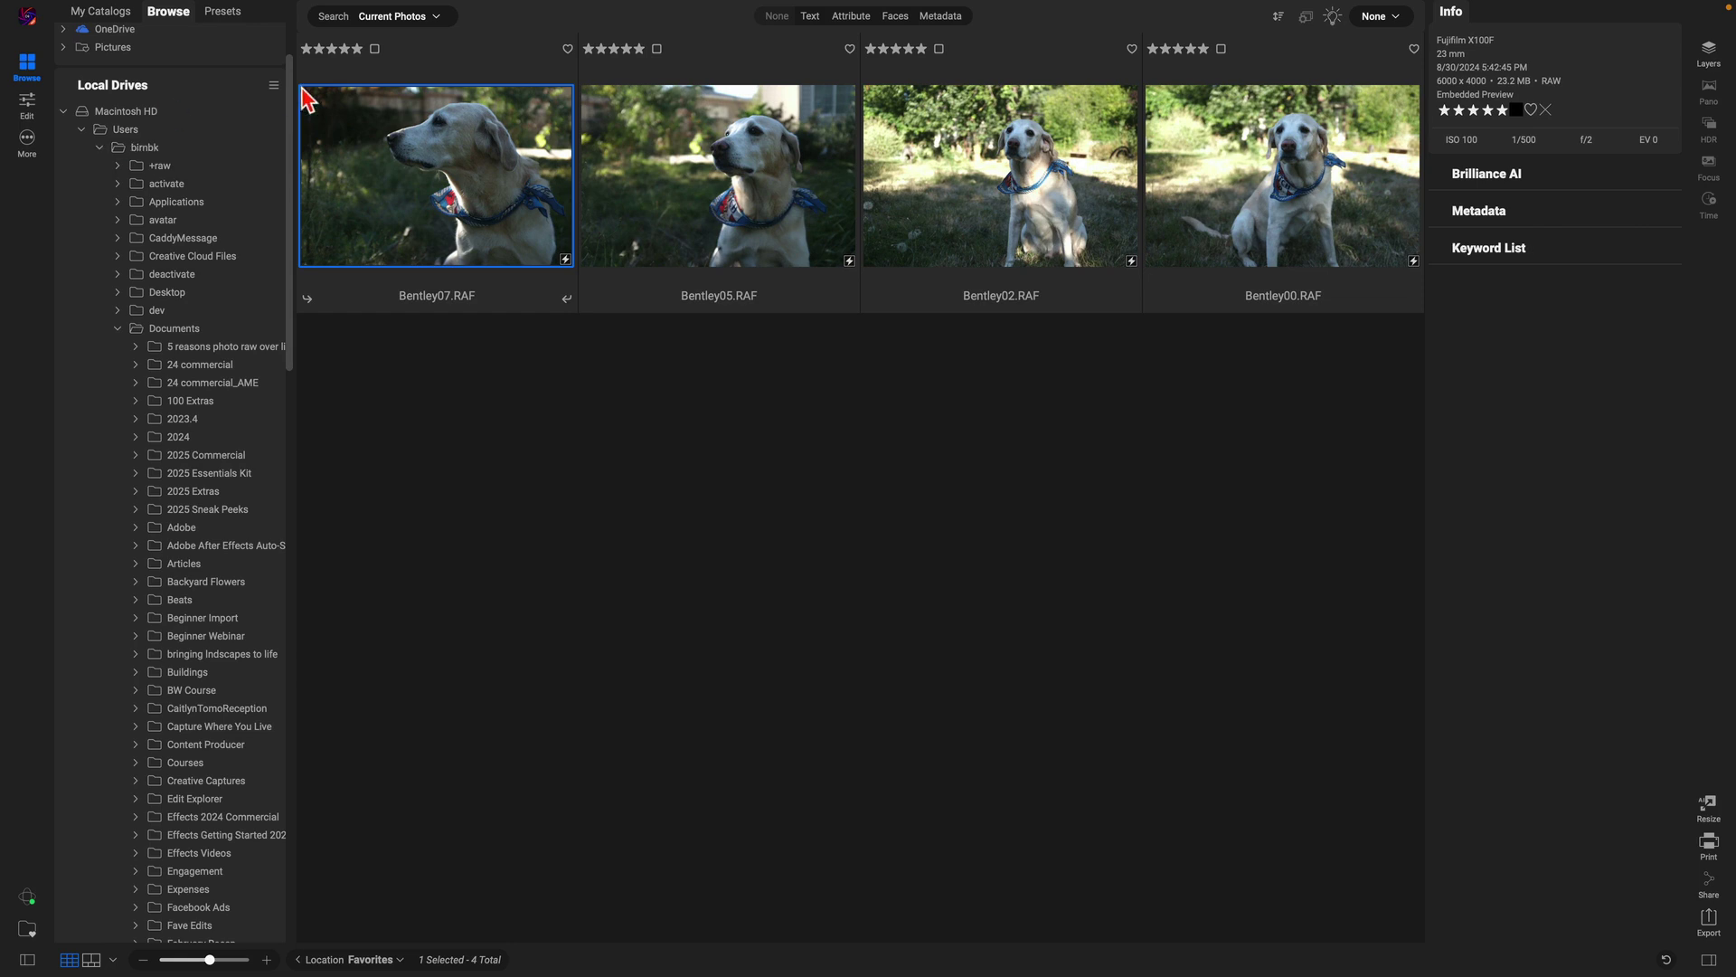
Collapse the Macintosh HD folder tree and create a new album named Dogs
left_click(63, 112)
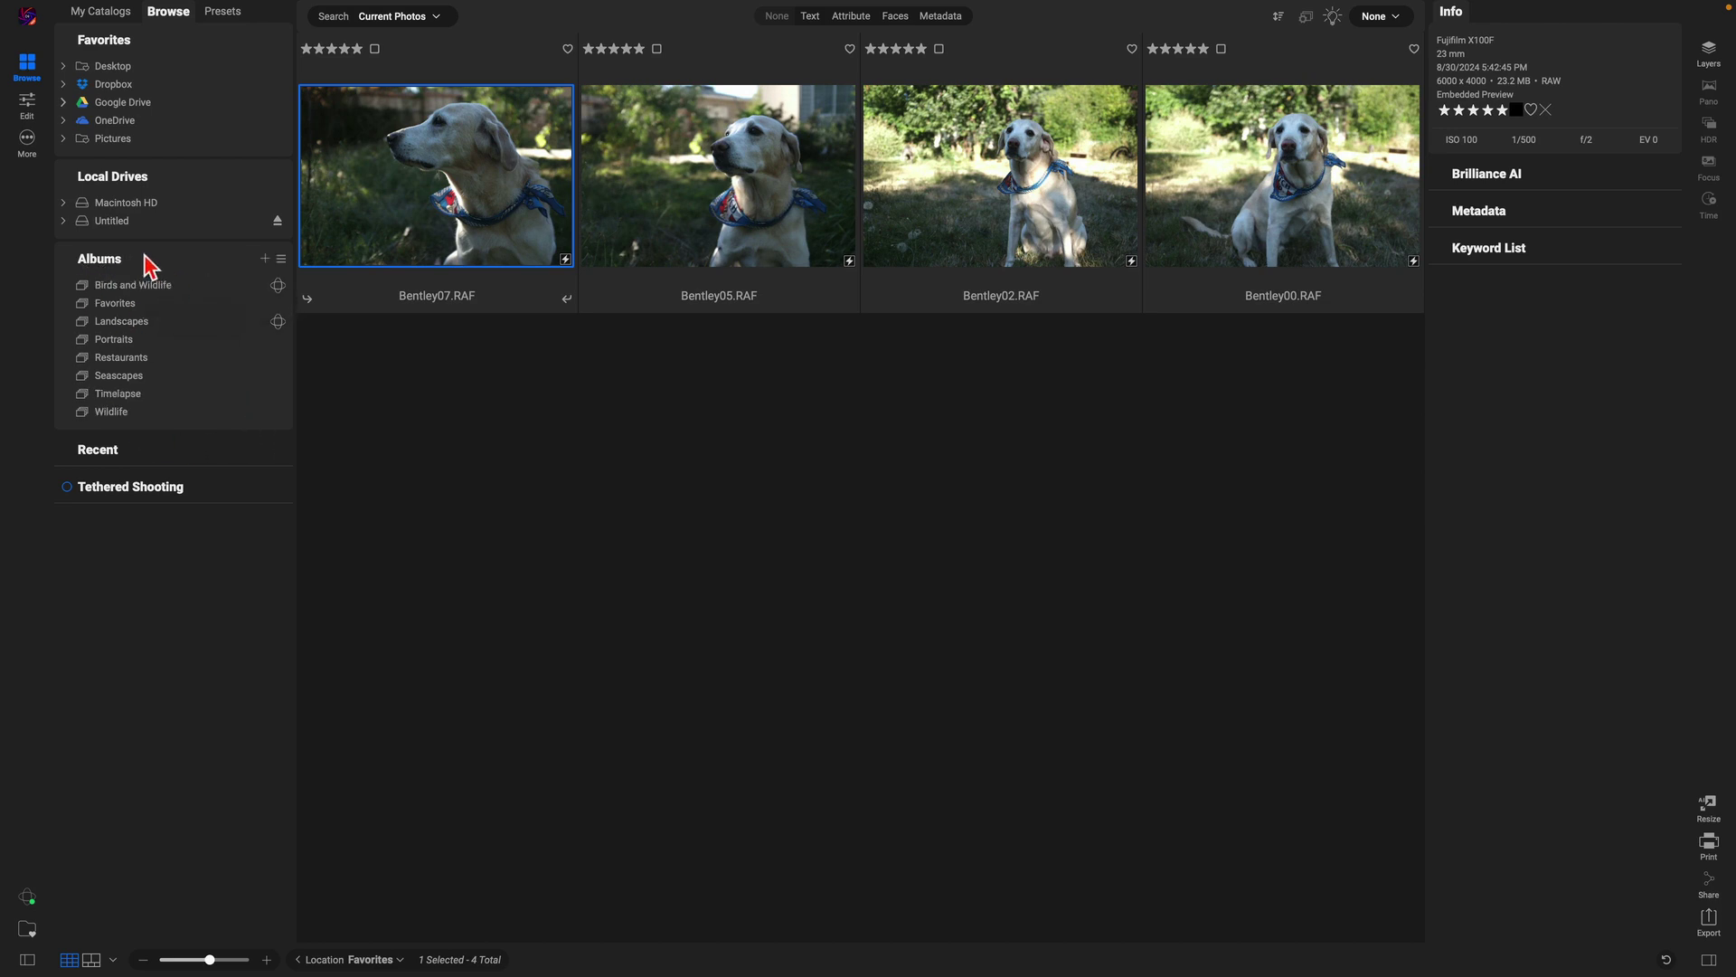
left_click(265, 260)
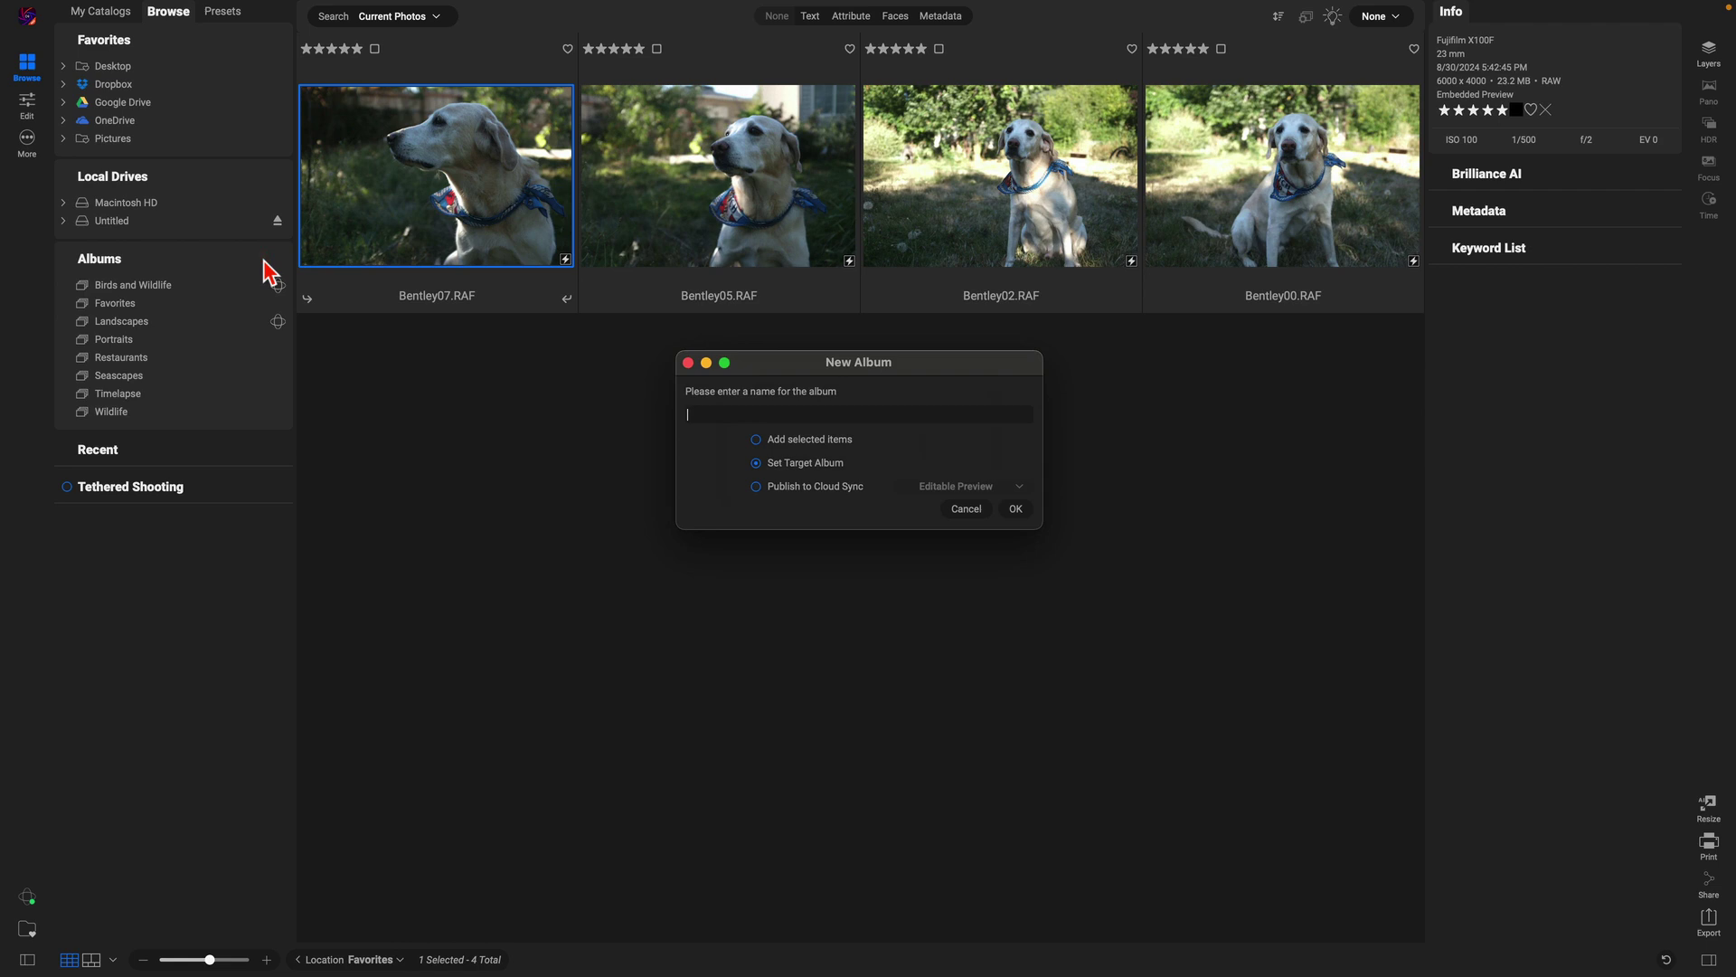
type("Dogs")
left_click(1014, 512)
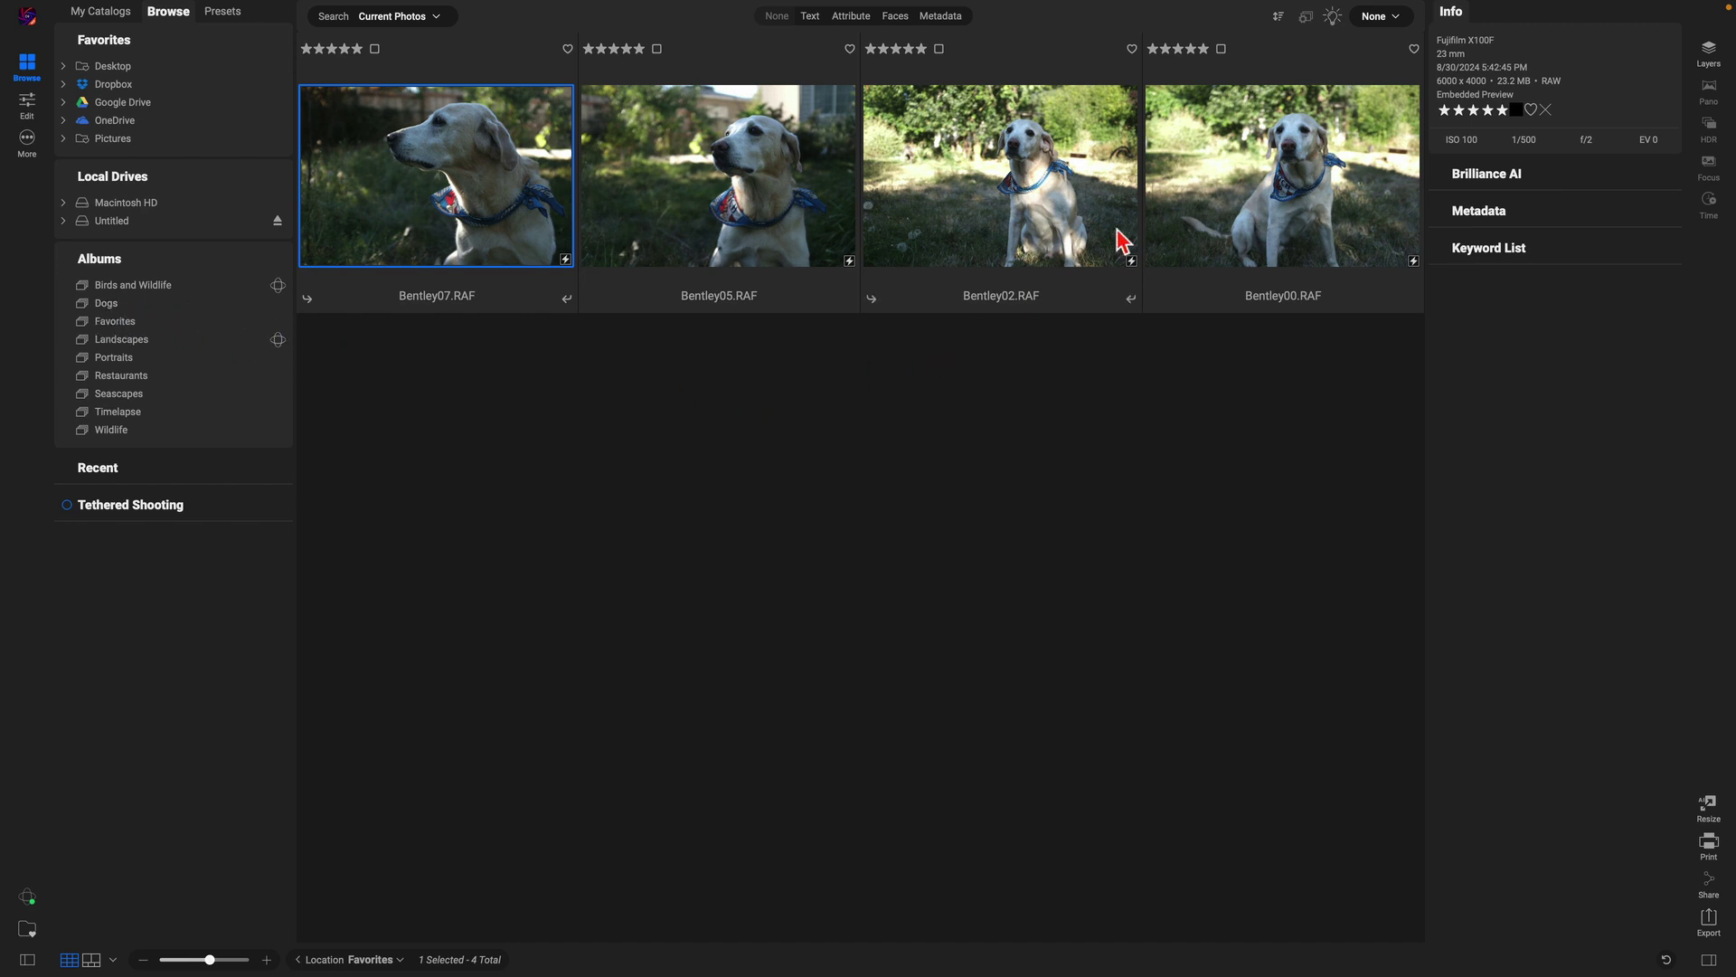
Add all four photos in the Favorites subfolder to the Dogs album, and view the Landscapes and Dogs albums
left_click(1223, 210, "shift")
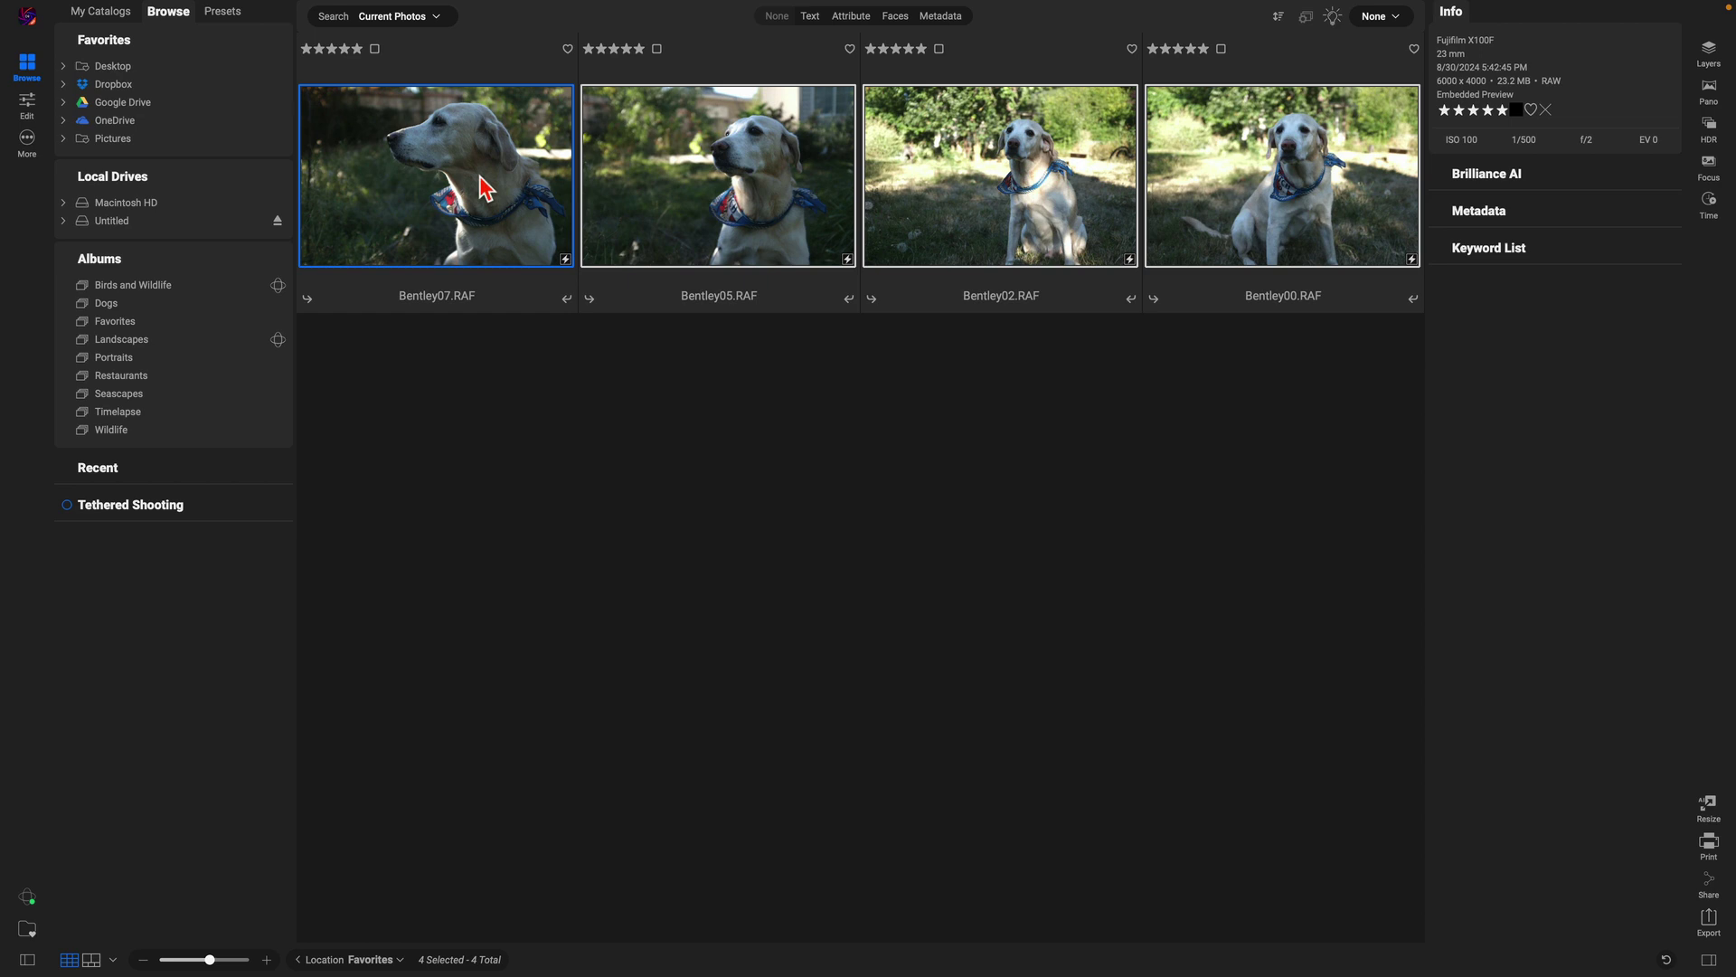
left_click_drag(484, 190, 107, 307)
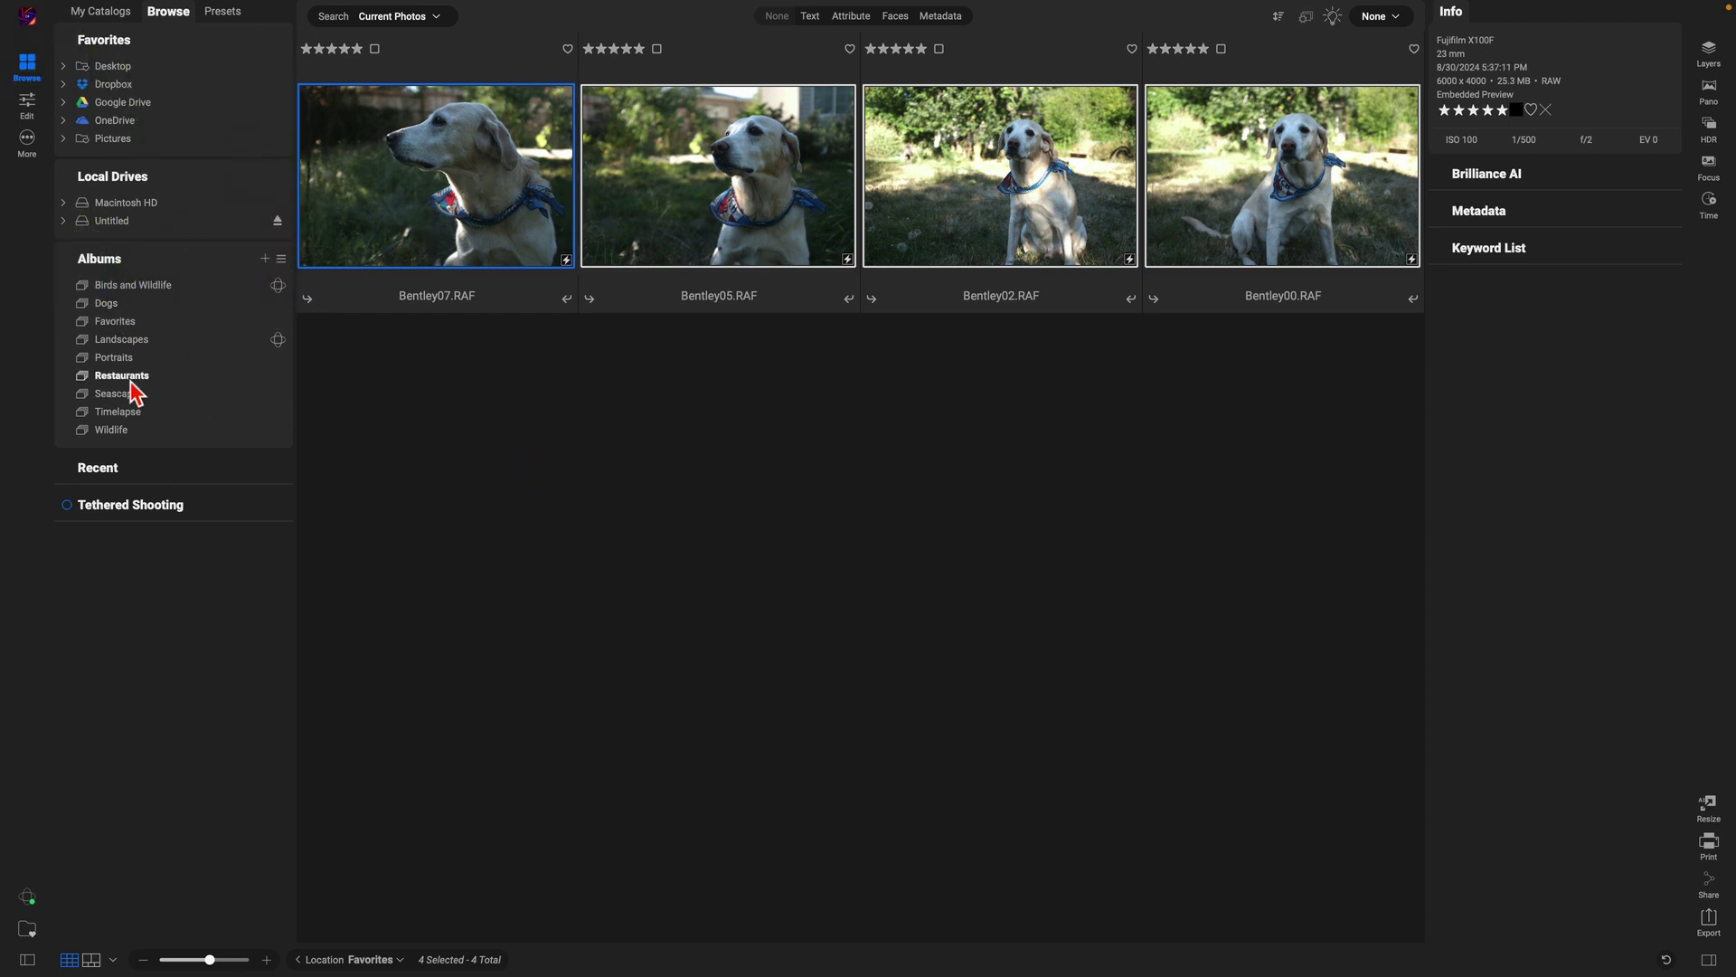
left_click(122, 342)
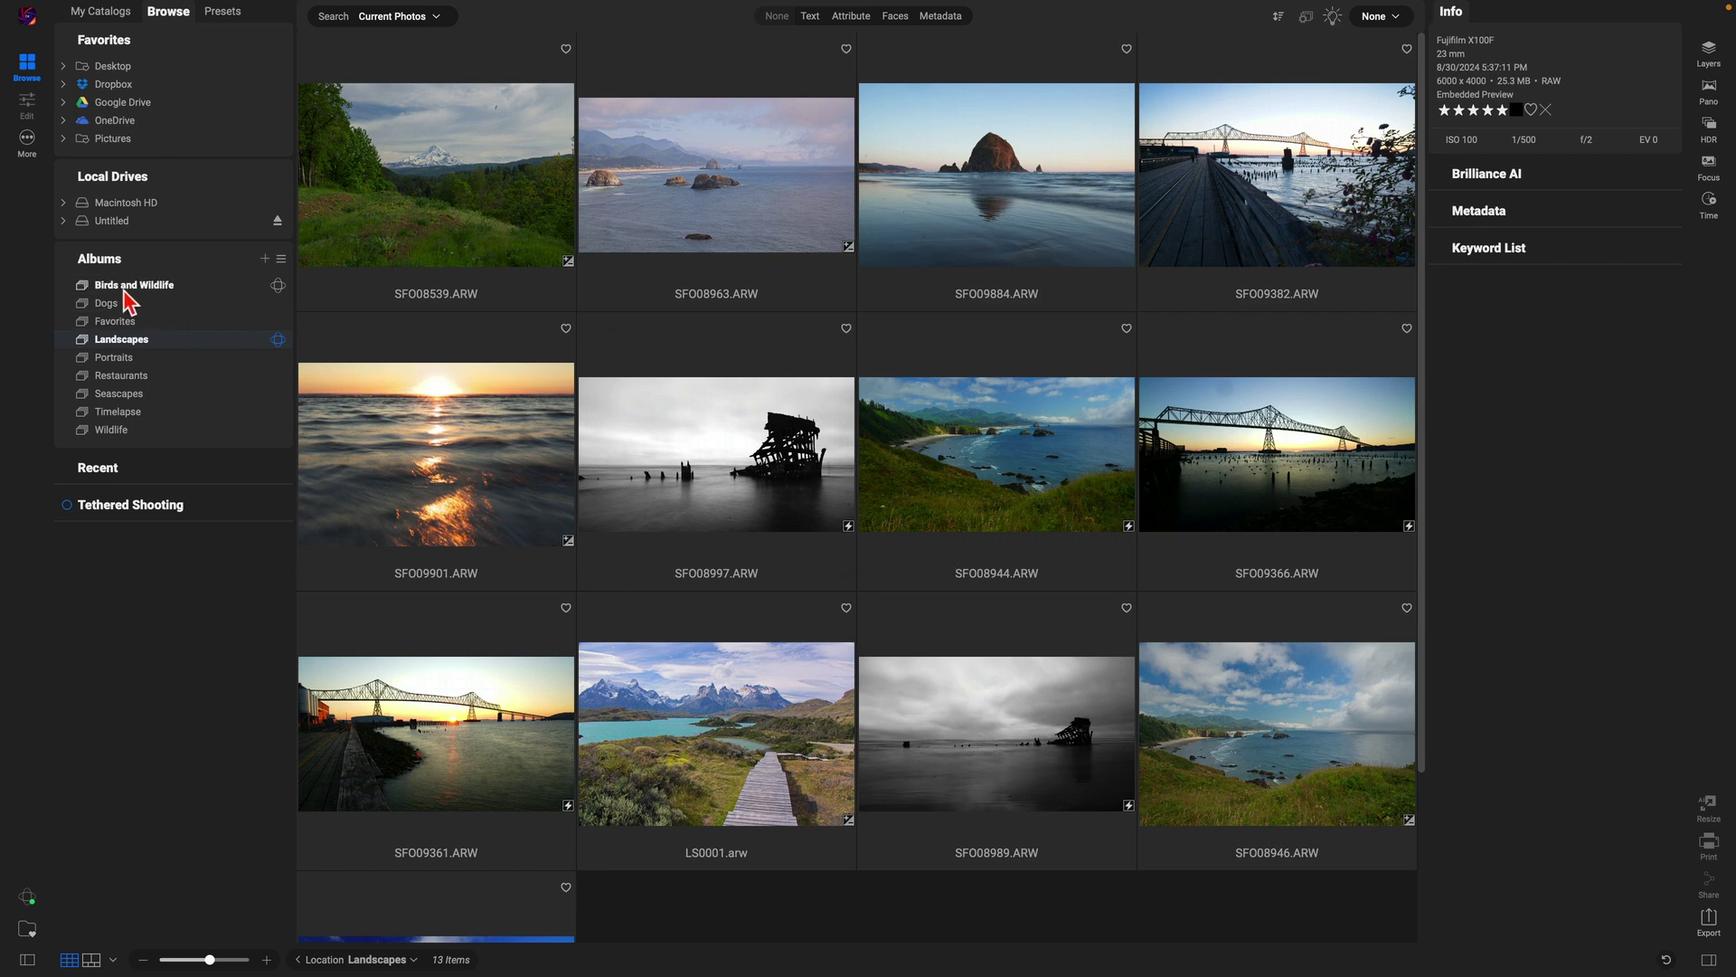
left_click(106, 305)
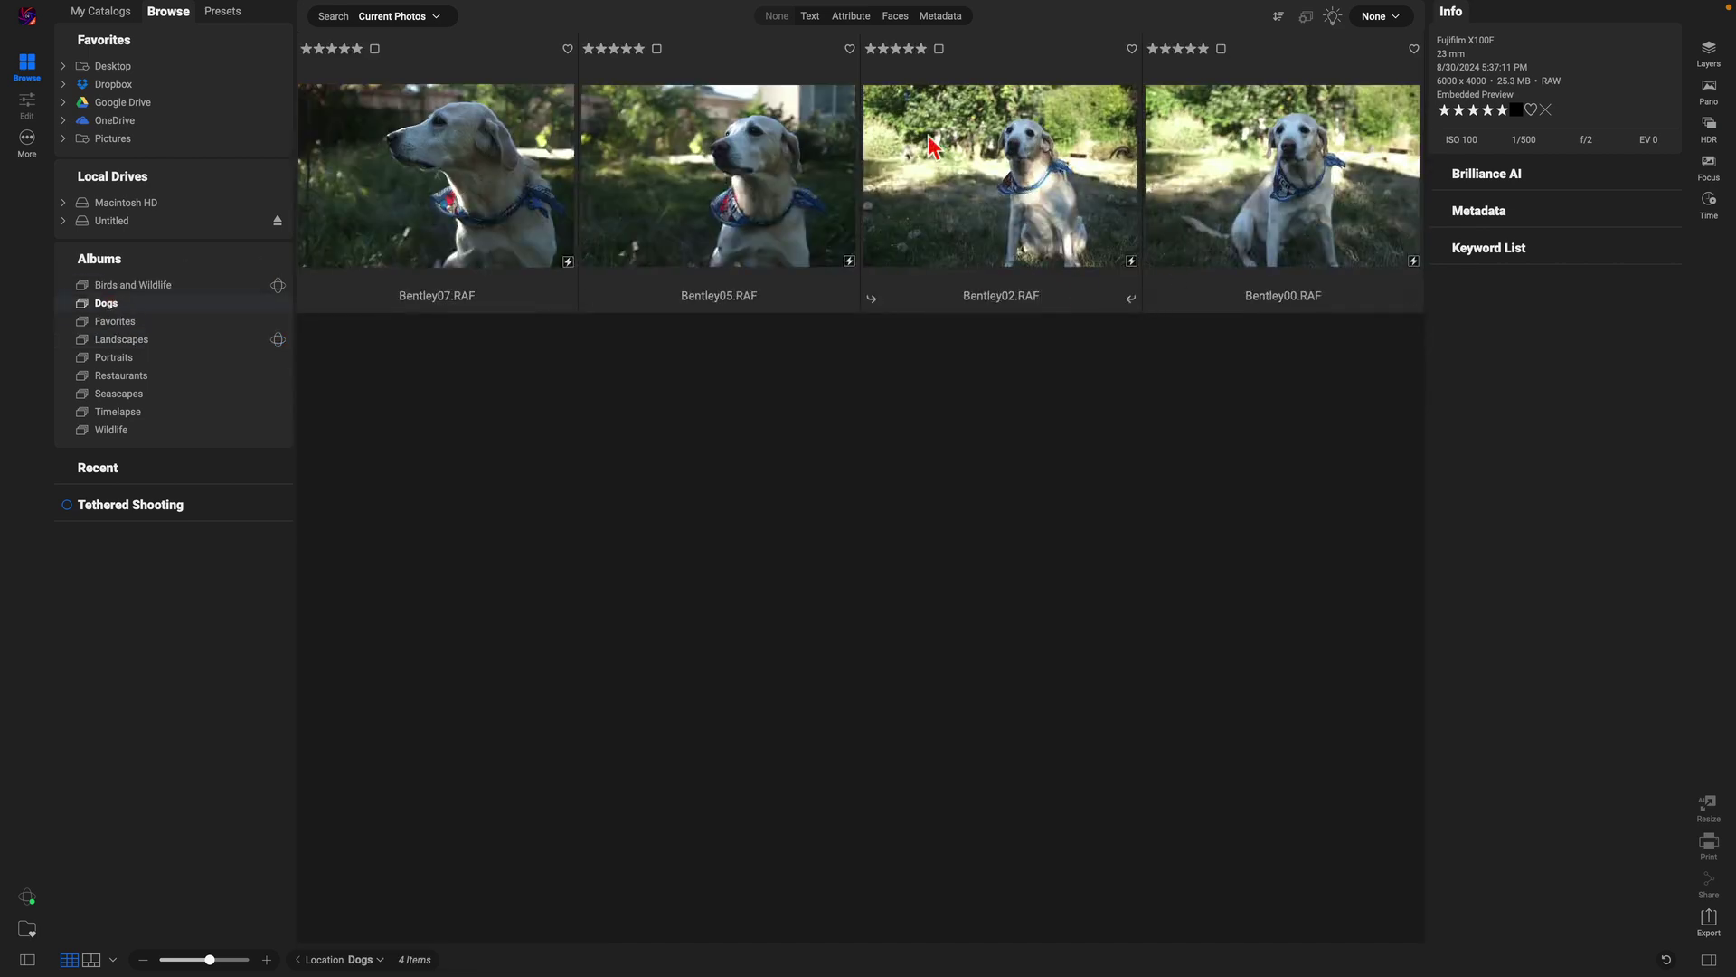